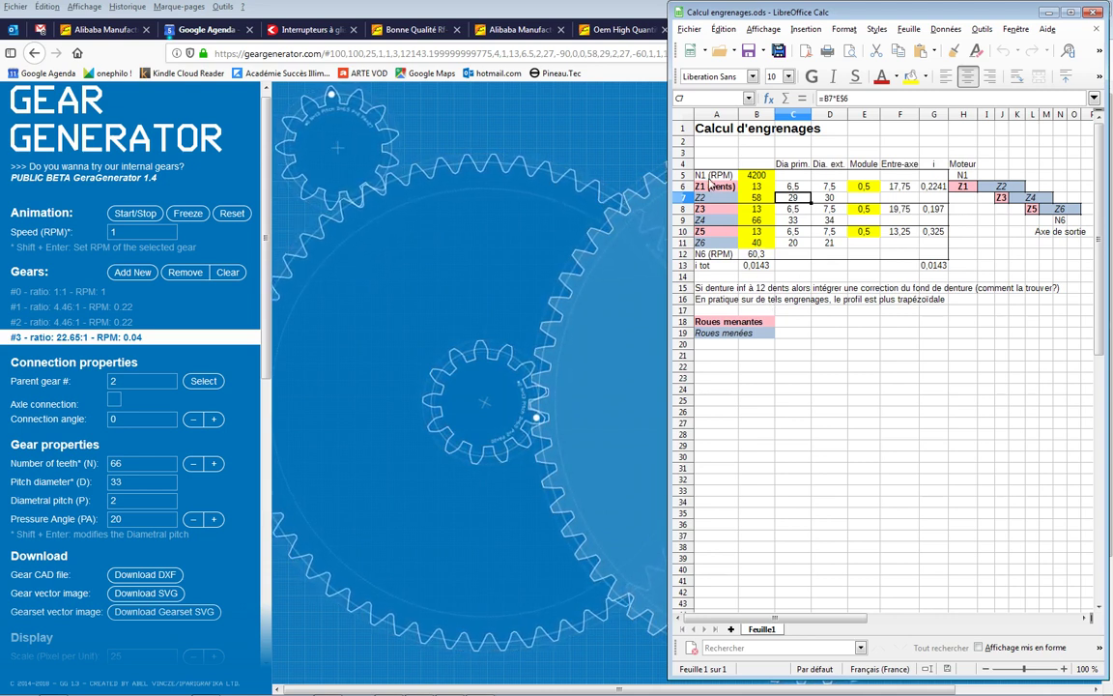
Examine the motor speed, gear tooth counts, gear train diagram and primitive diameter column of the gear calculation sheet.
click(714, 176)
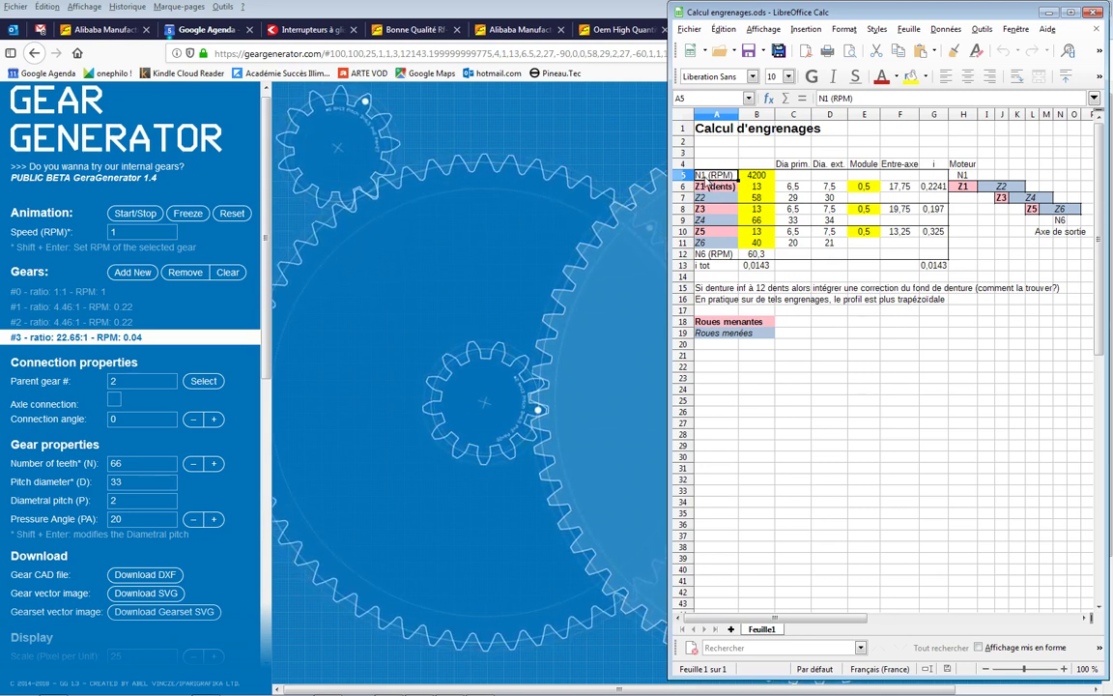
key(Right)
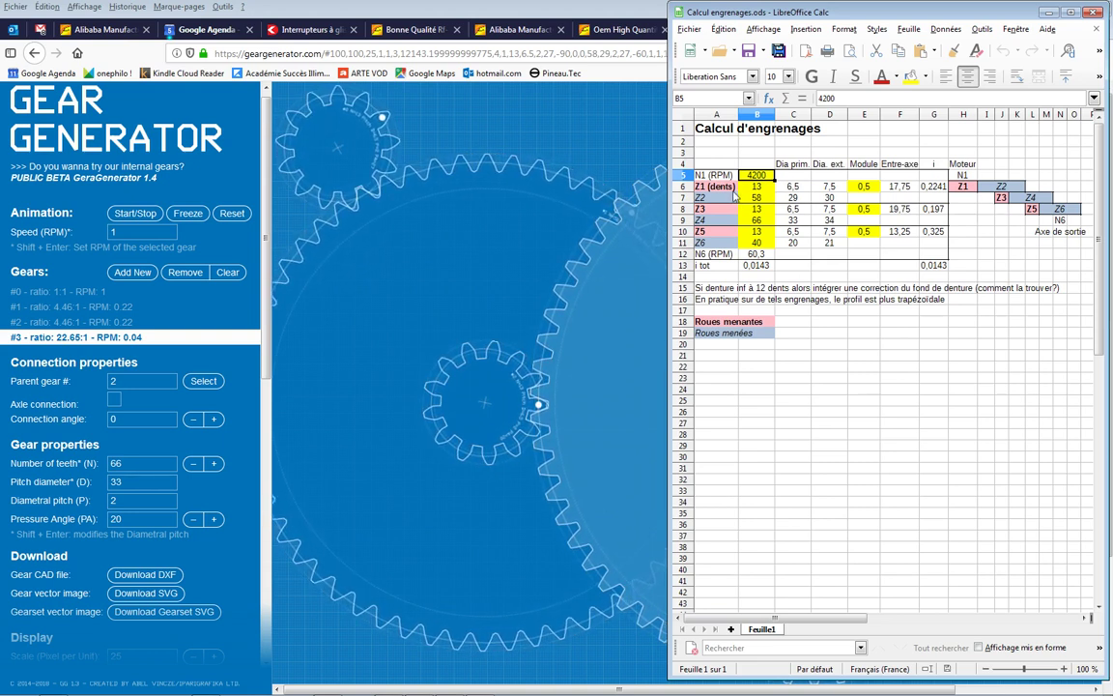
drag(964, 163, 965, 187)
click(964, 191)
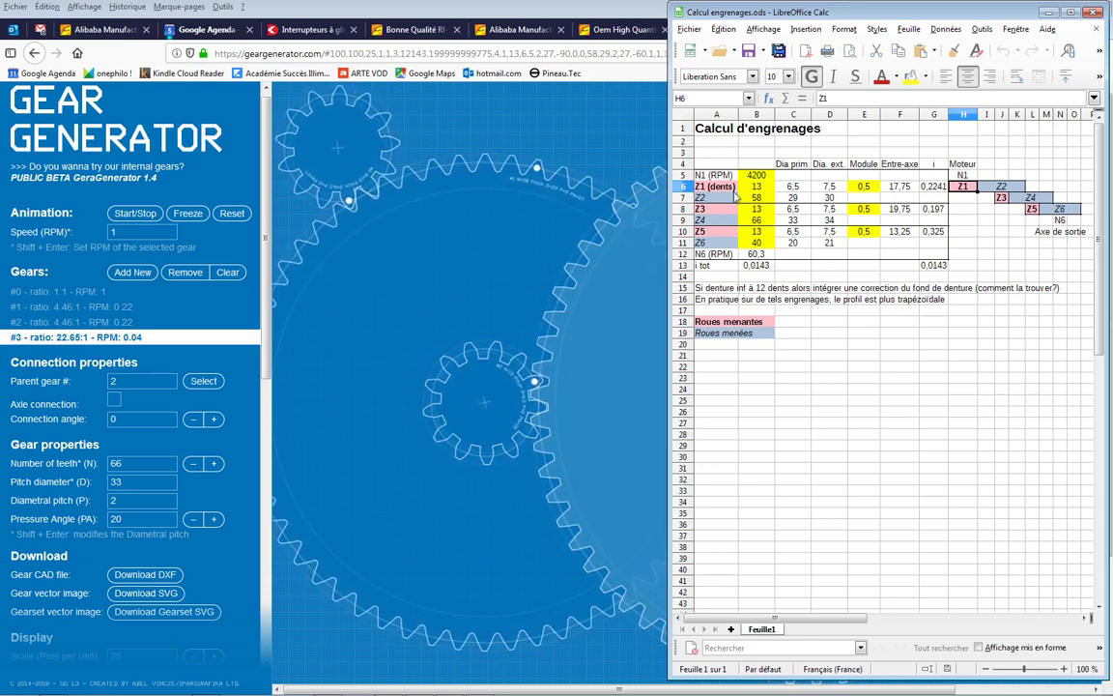
drag(706, 193, 758, 243)
click(786, 210)
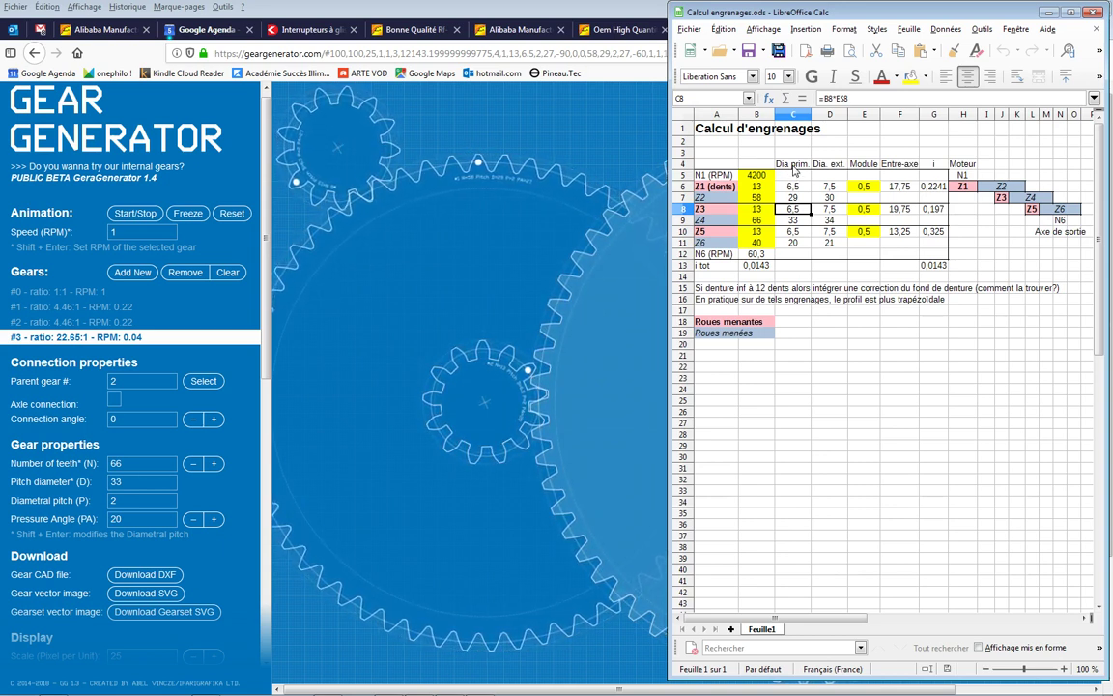
click(793, 165)
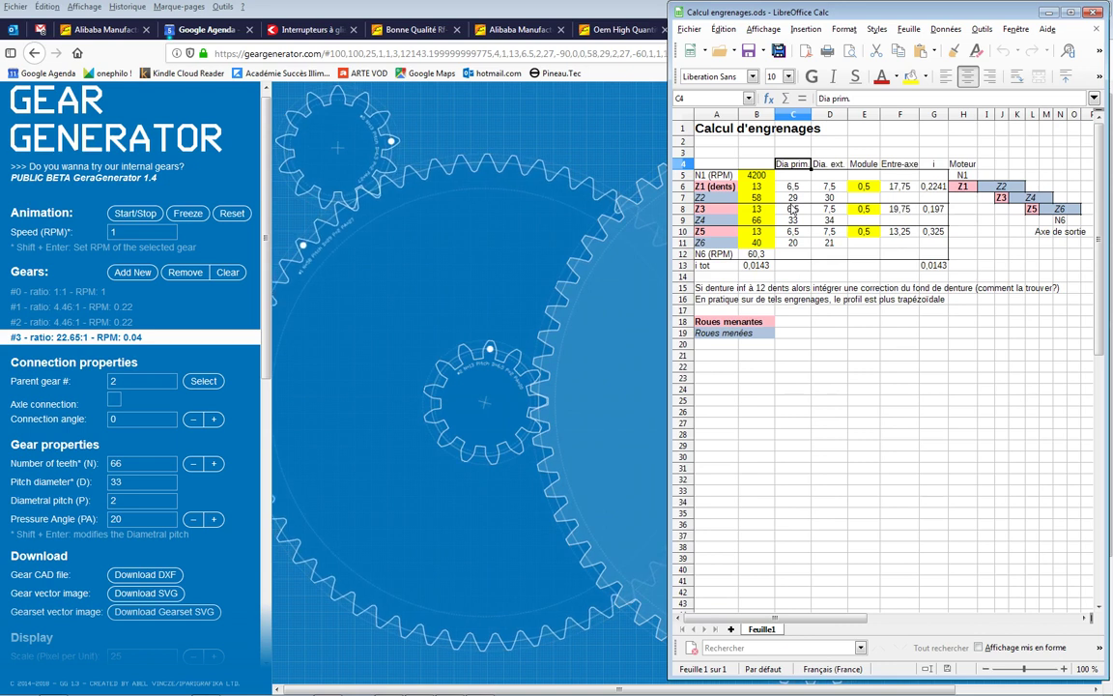
Inspect the primitive and external diameter formulas of gear Z1 in cells C6 and D6, leaving both as they are.
double_click(795, 186)
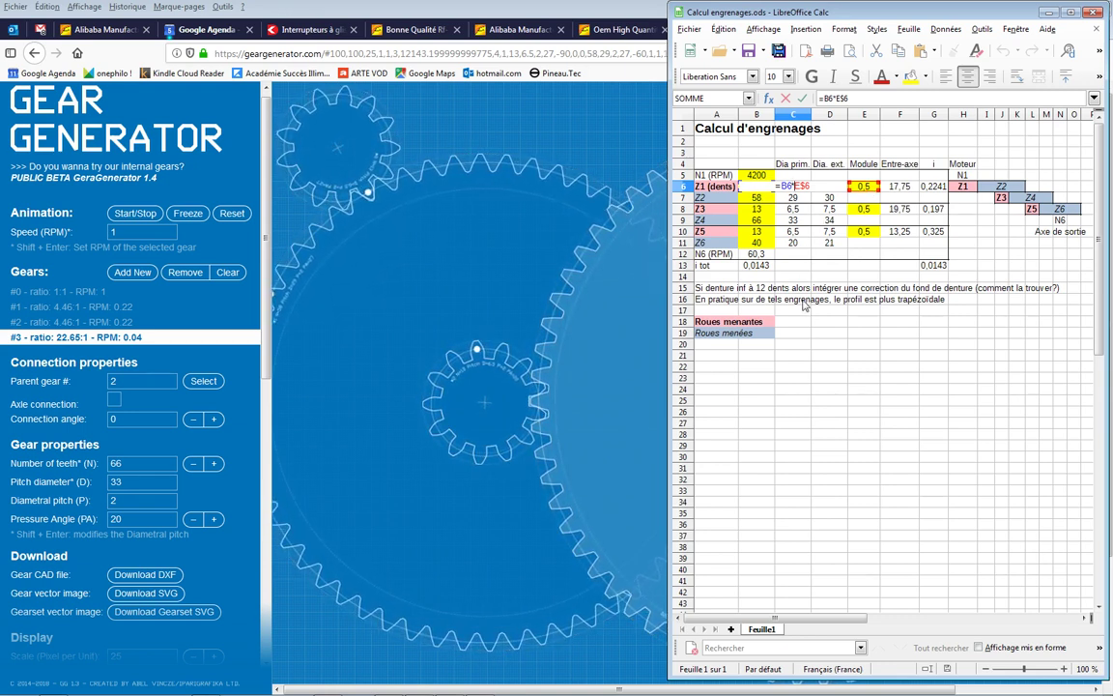
key(Return)
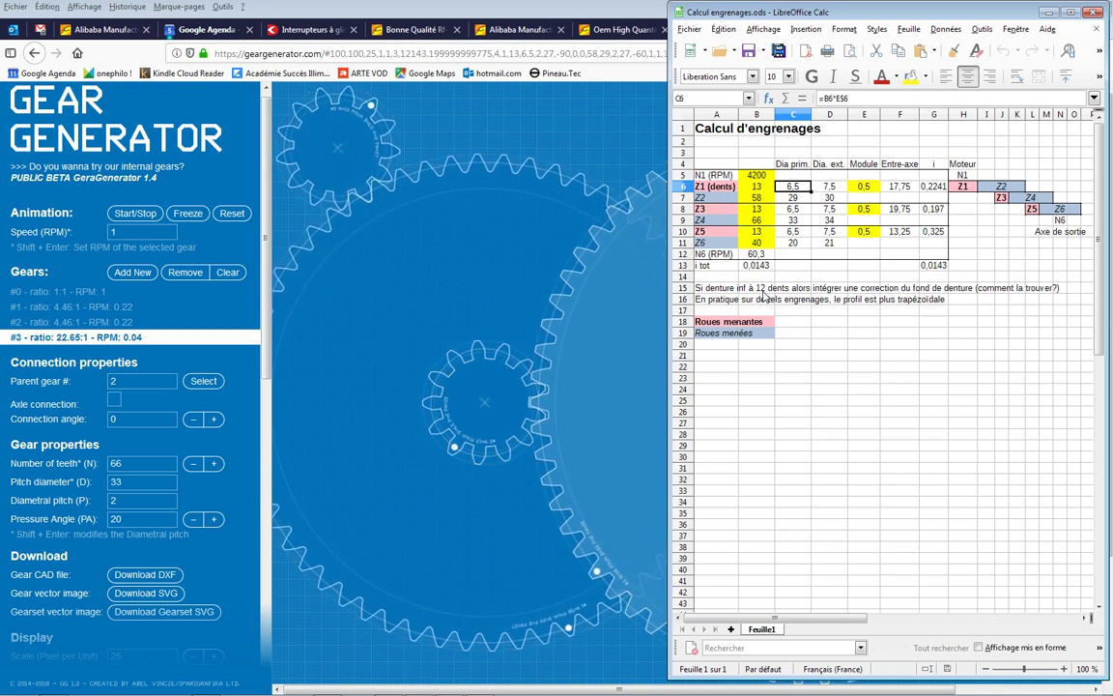
click(835, 189)
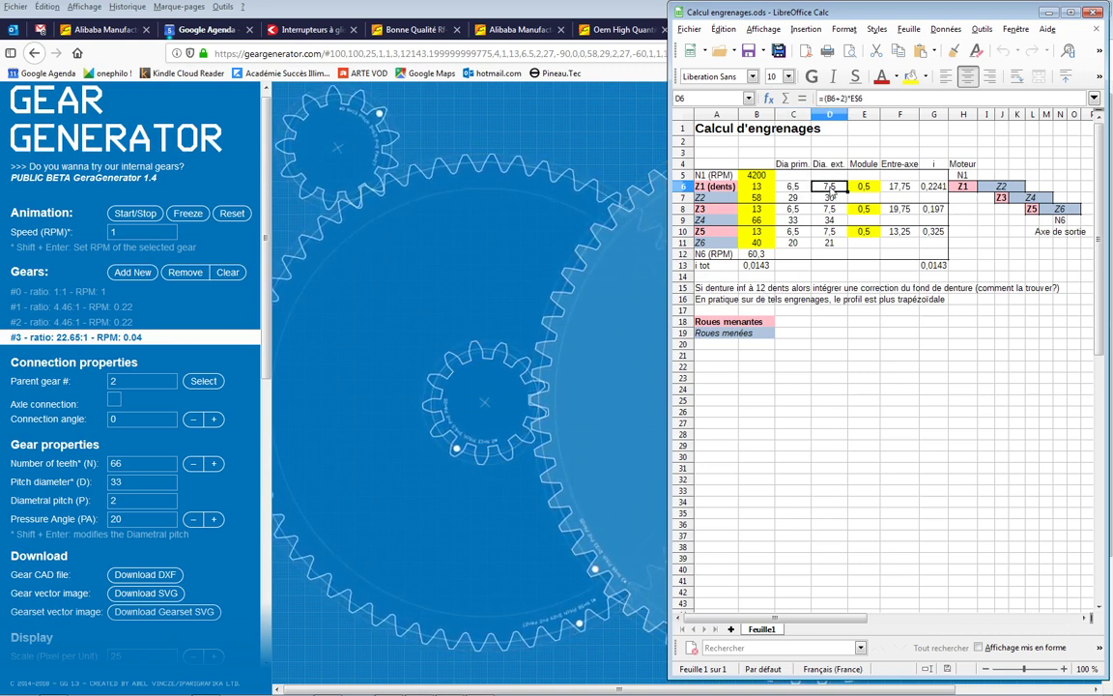
double_click(833, 187)
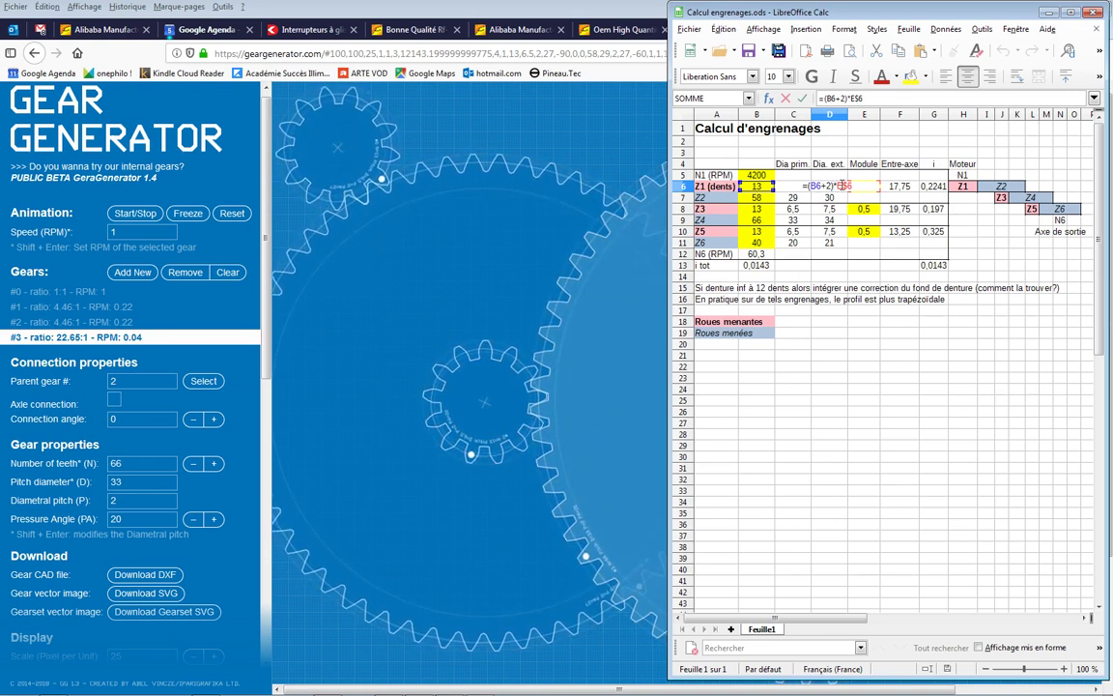
key(BackSpace)
text())
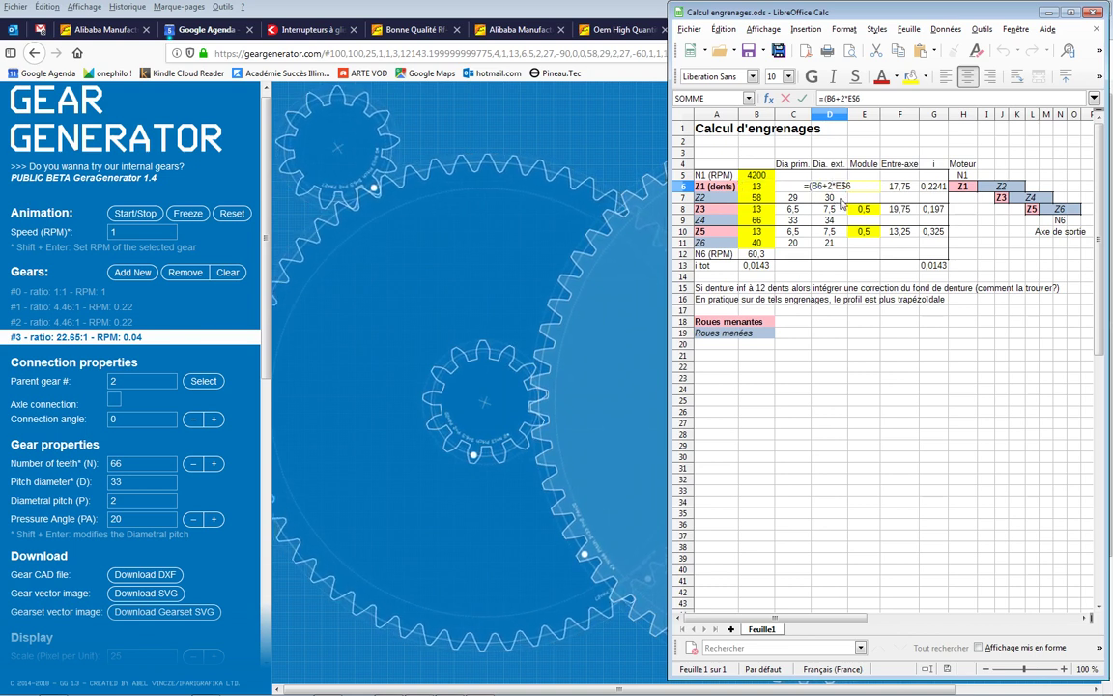
key(Return)
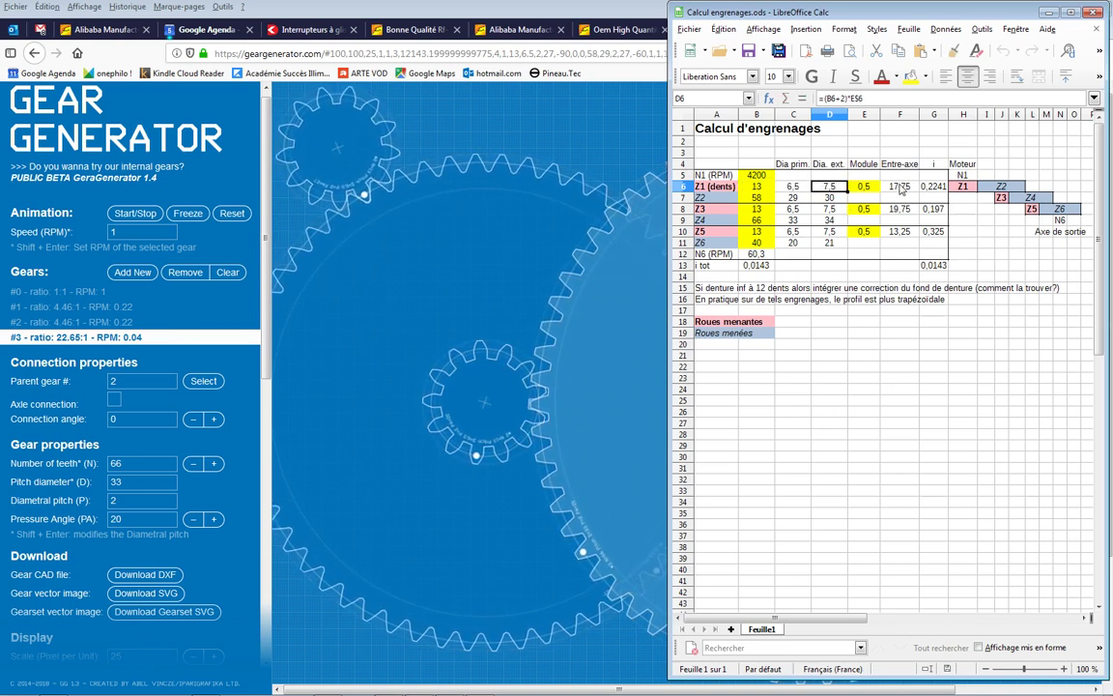
Inspect the centre distance formula in F6 and the first-stage ratio formula in G6.
double_click(903, 185)
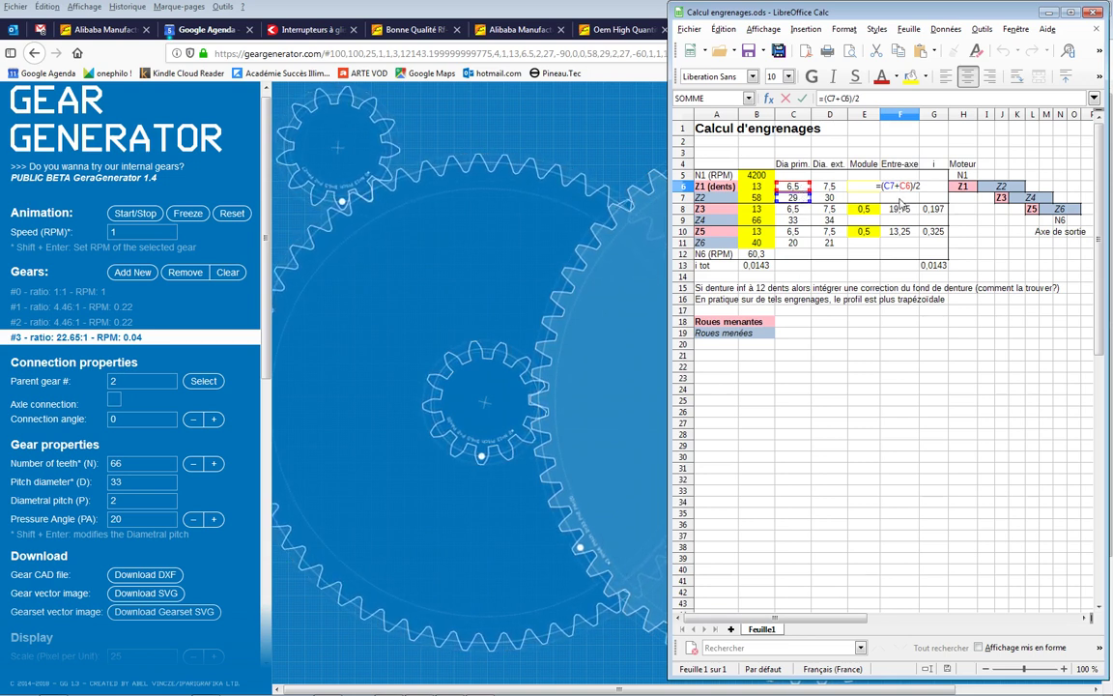
key(Tab)
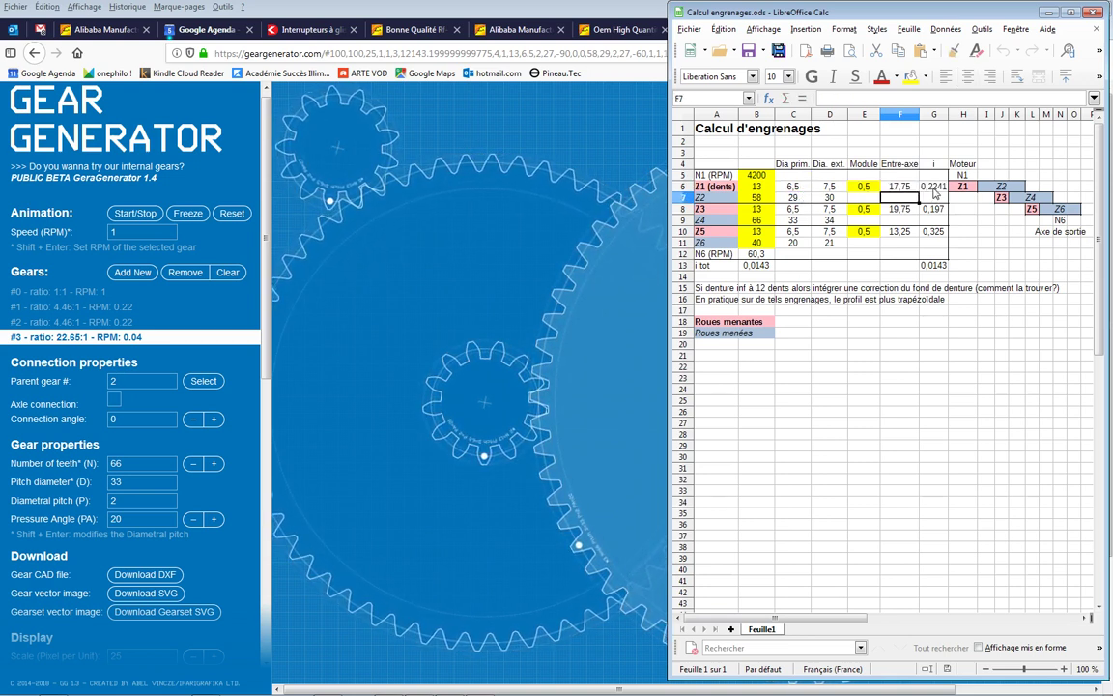
text(=B6/B7)
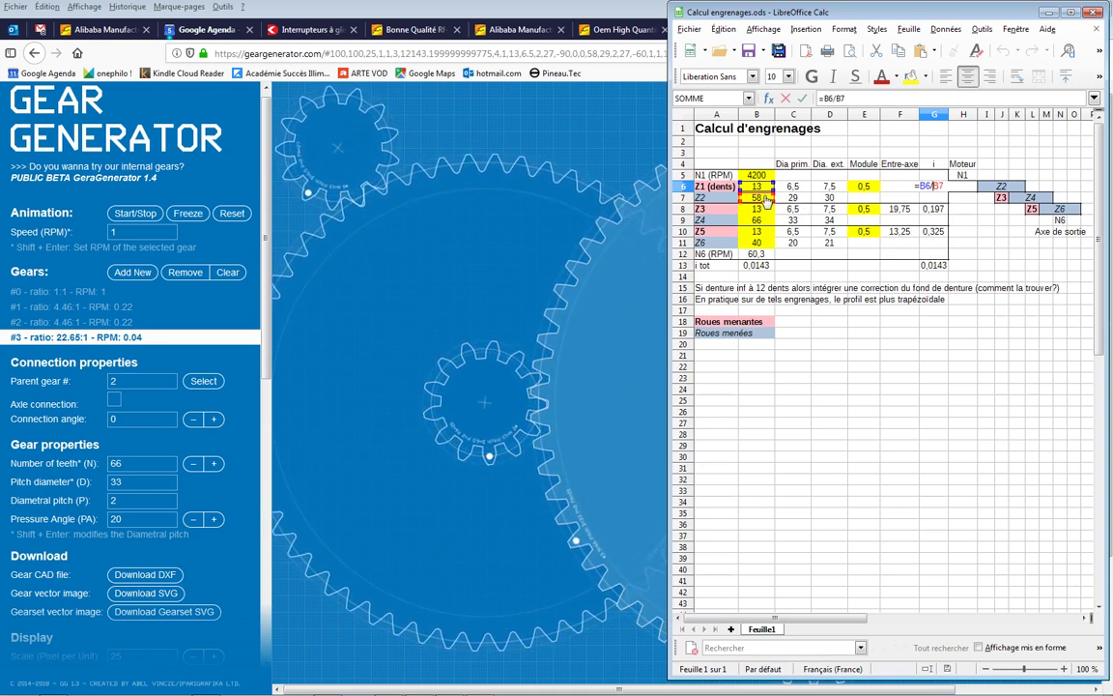
key(Return)
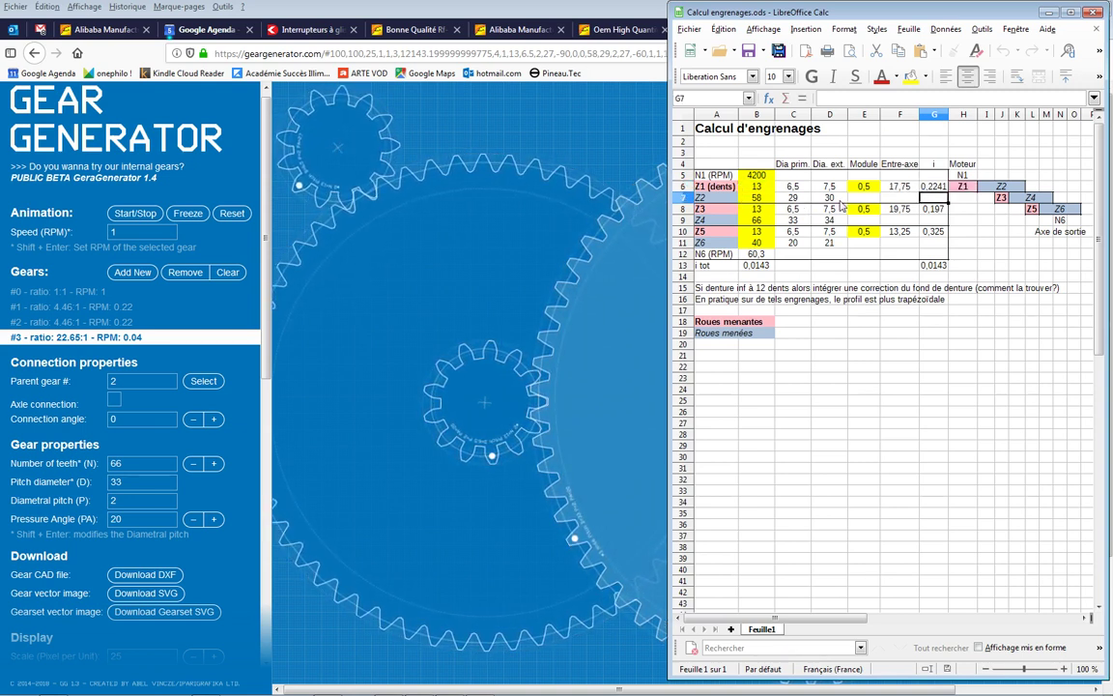
Inspect the two total ratio formulas in cells G13 and B13.
click(936, 266)
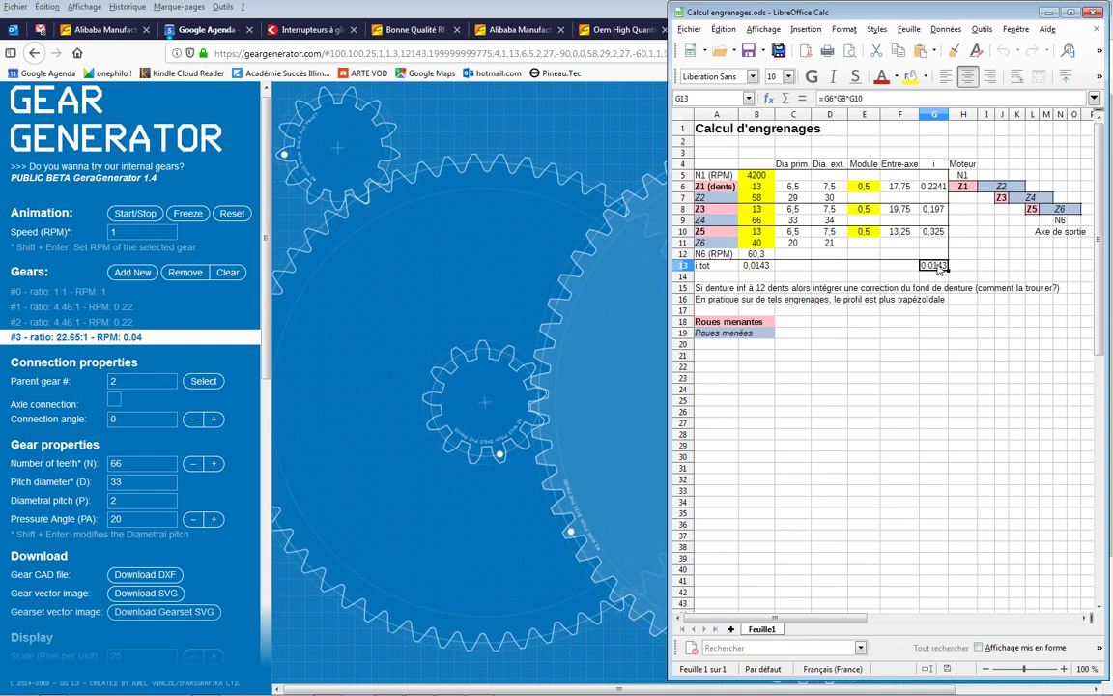
double_click(935, 266)
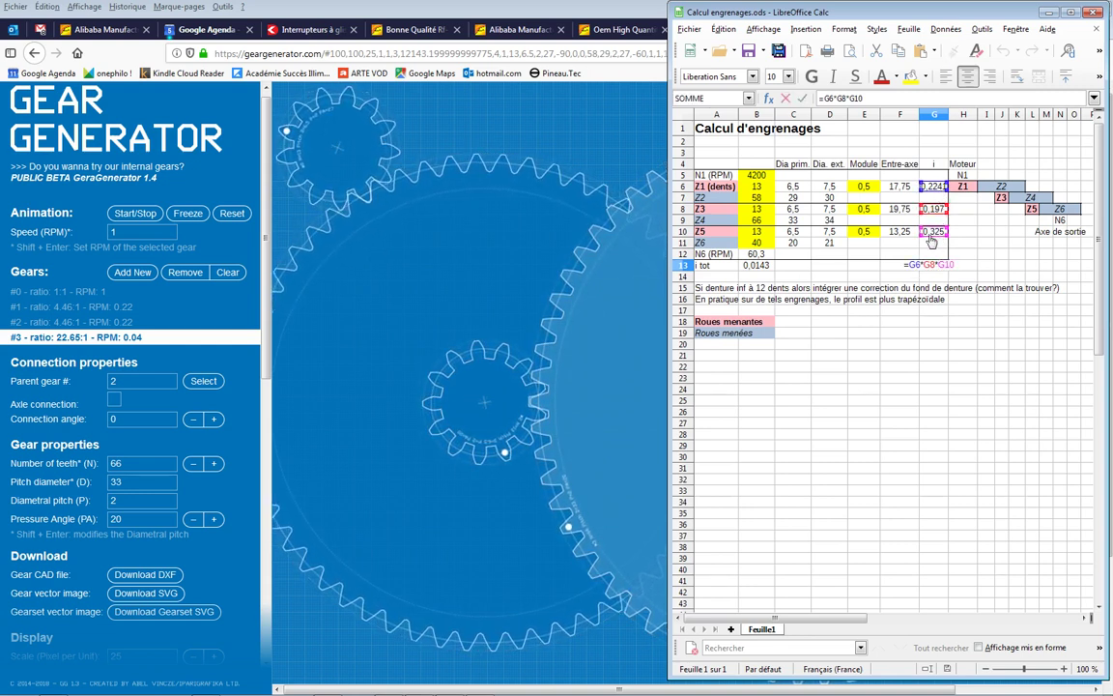
key(Return)
double_click(760, 265)
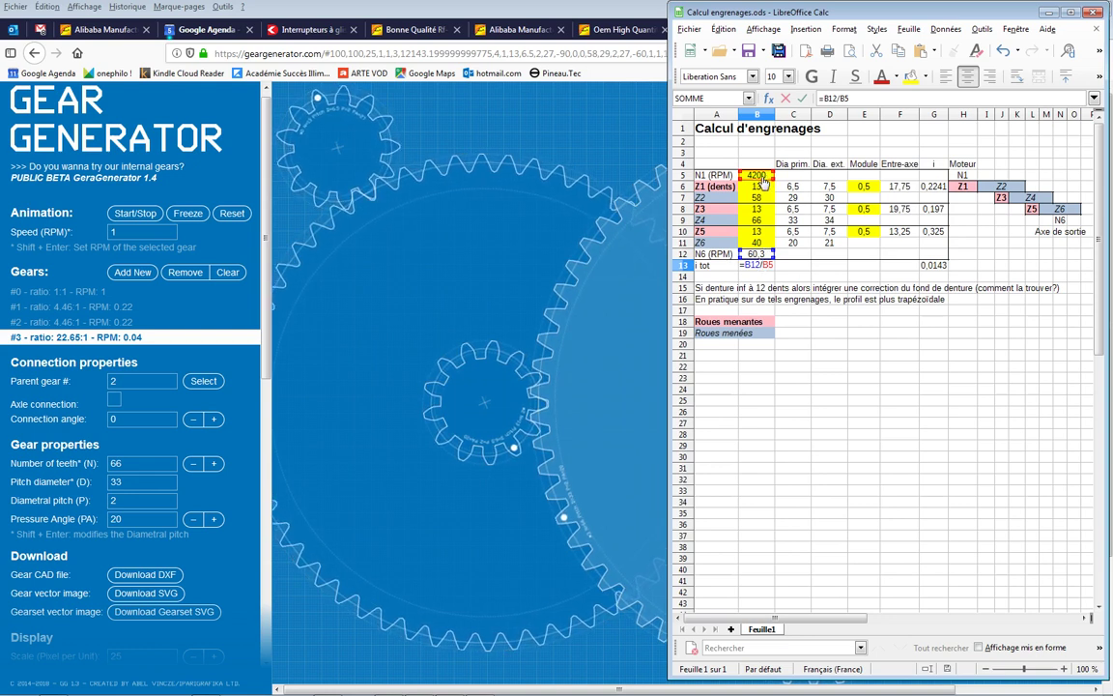
key(Return)
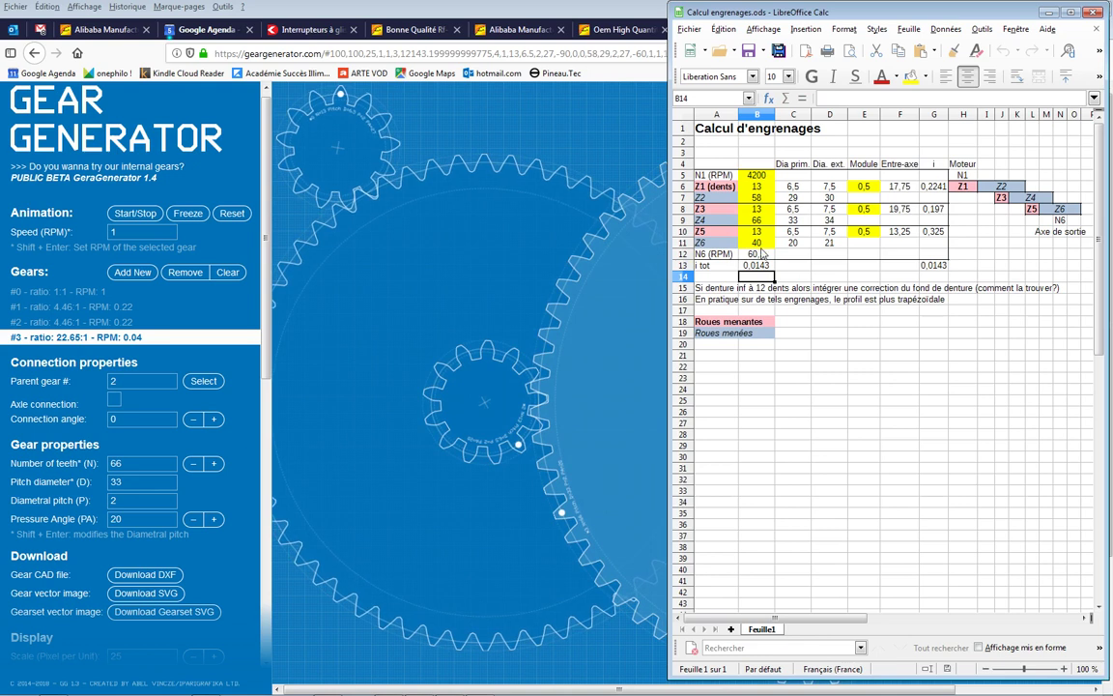
Inspect the output speed N6 formula in B12 and the cells it references.
click(759, 187)
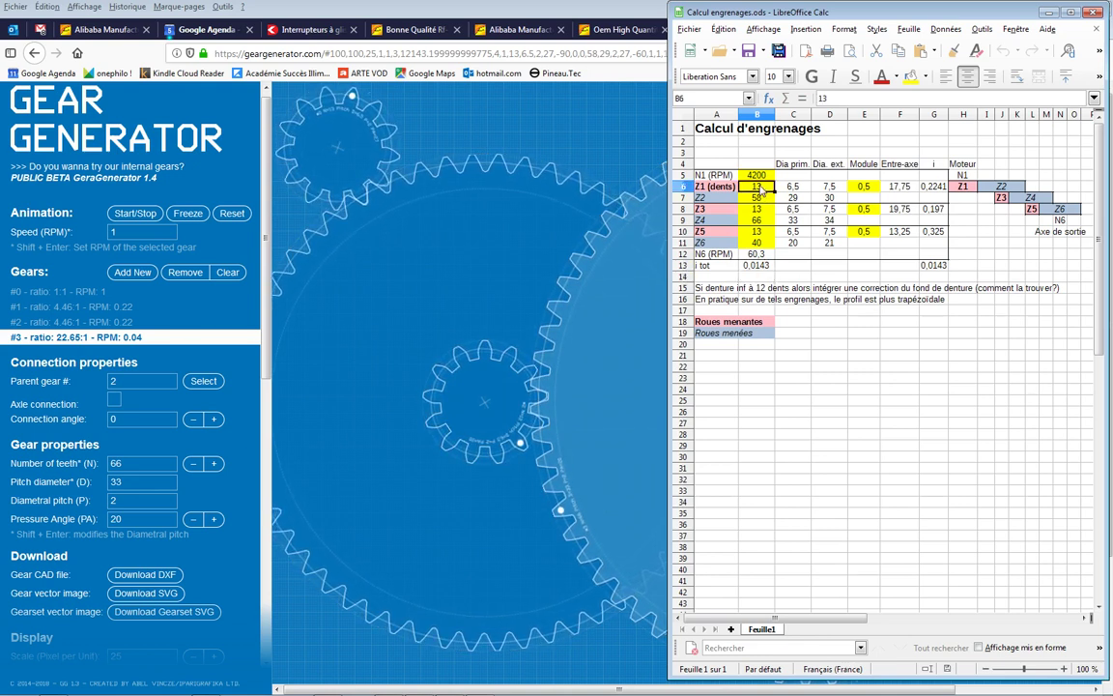
click(757, 254)
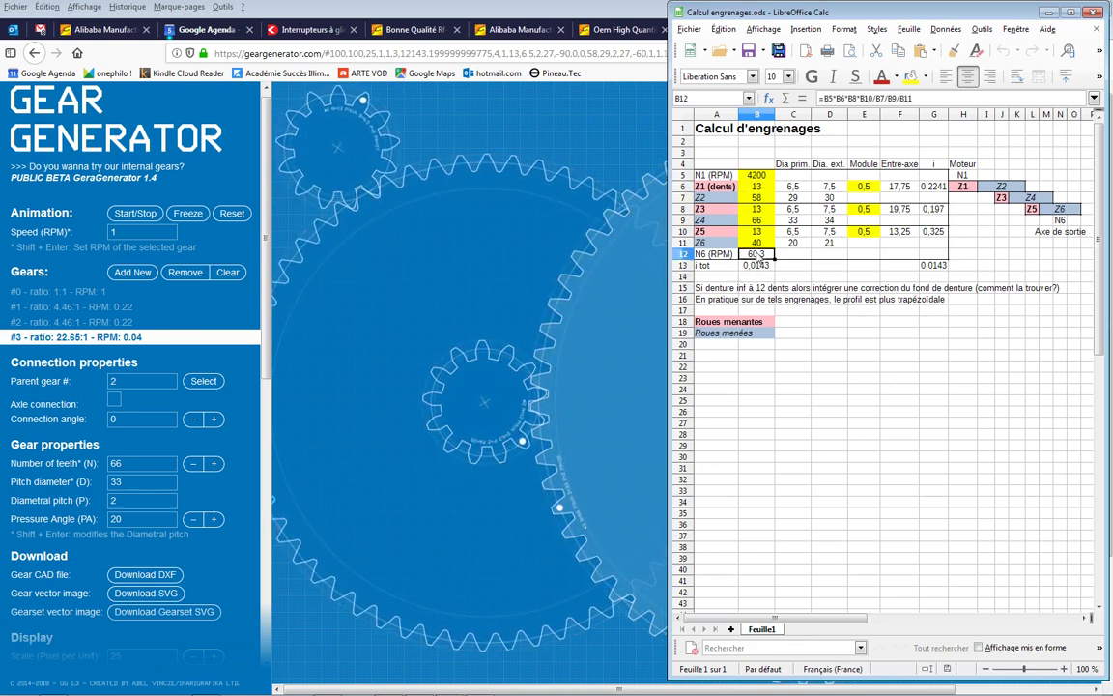
double_click(757, 254)
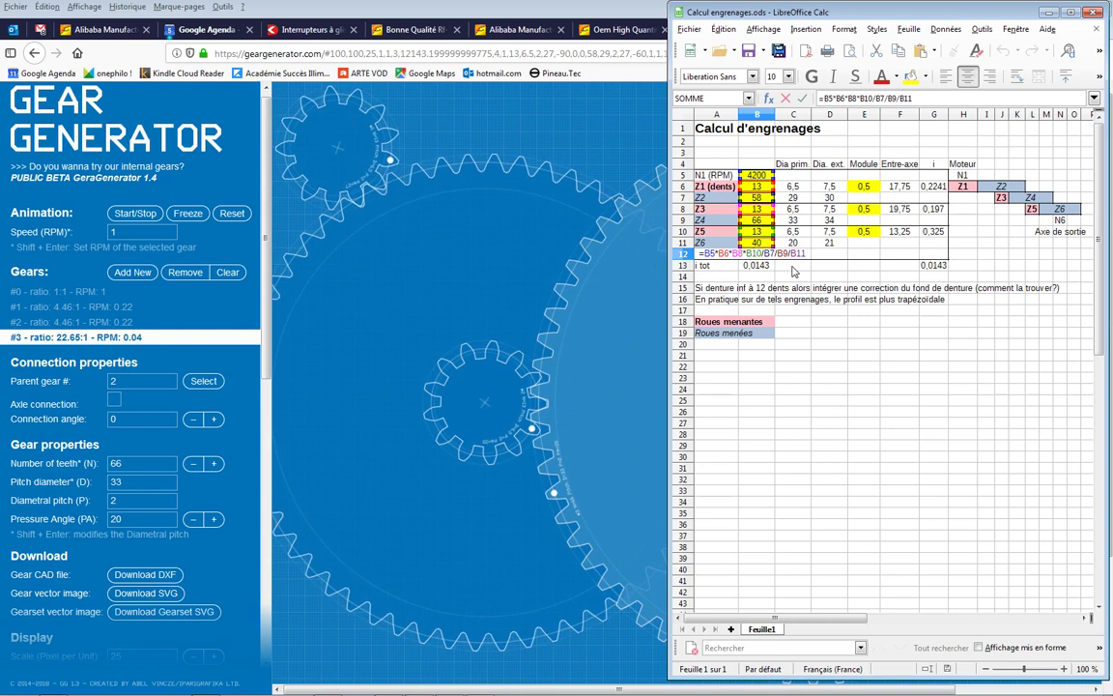
key(Return)
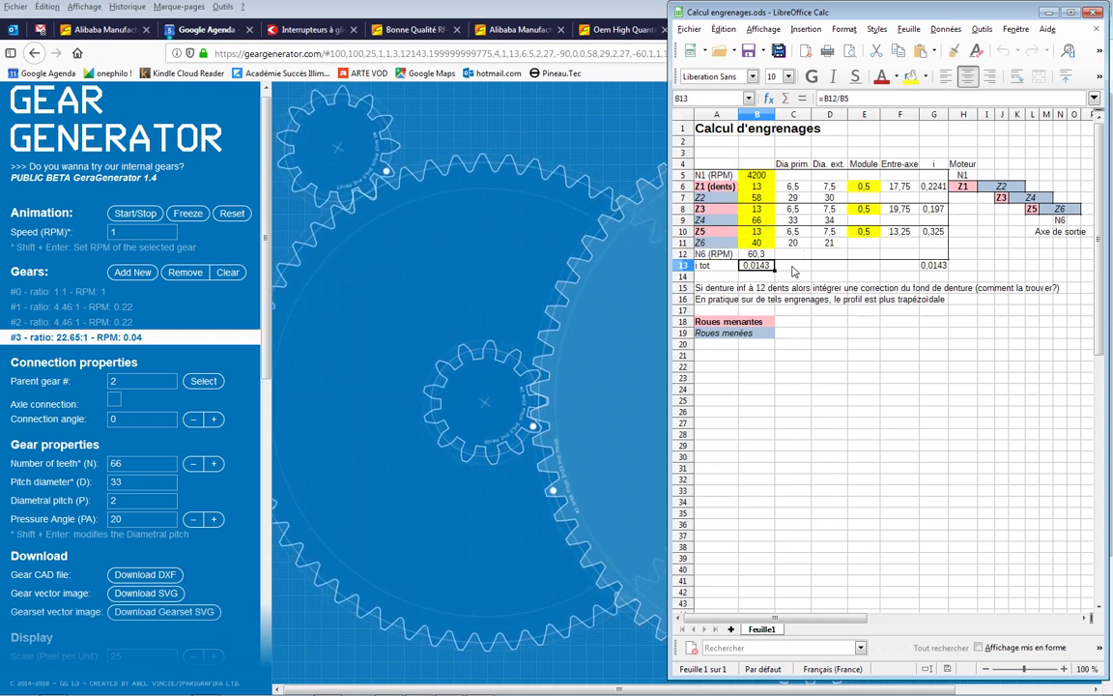
Try 15 teeth for gear Z1 in B6, check its module cell, and restore the tooth count to 13.
click(757, 187)
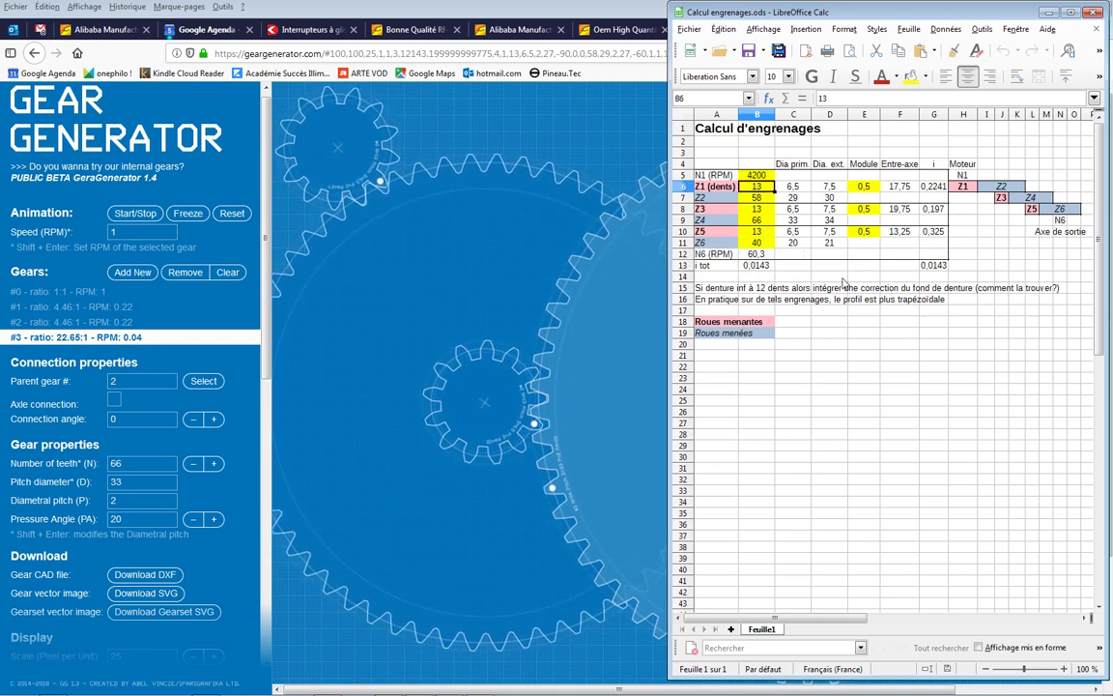
text(15)
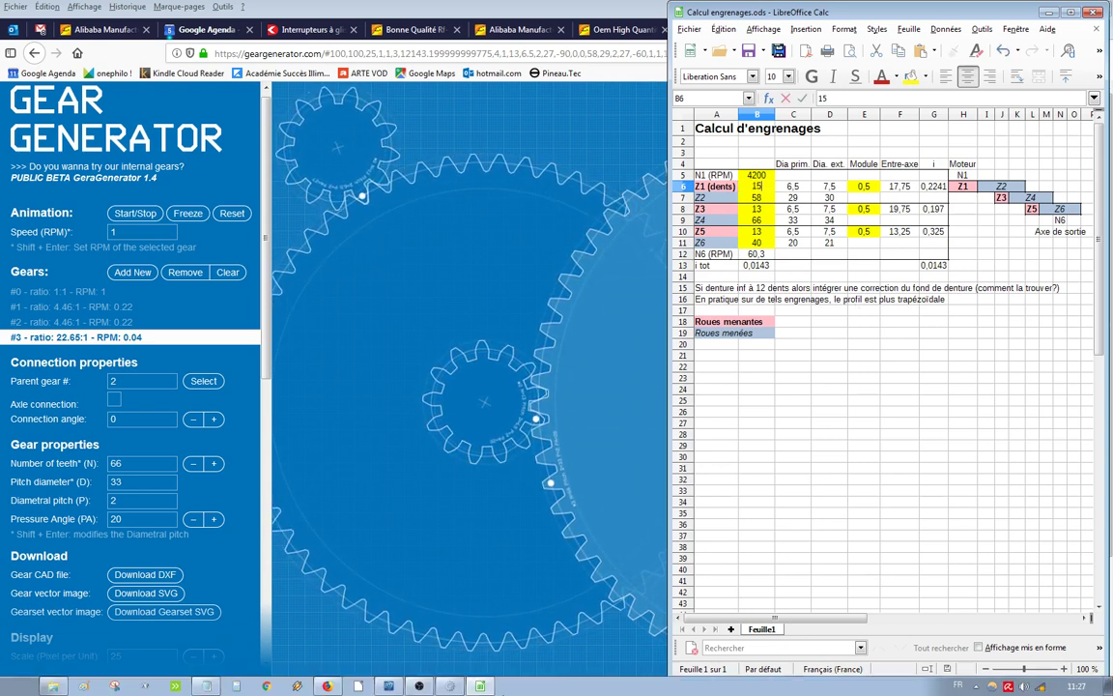
key(Return)
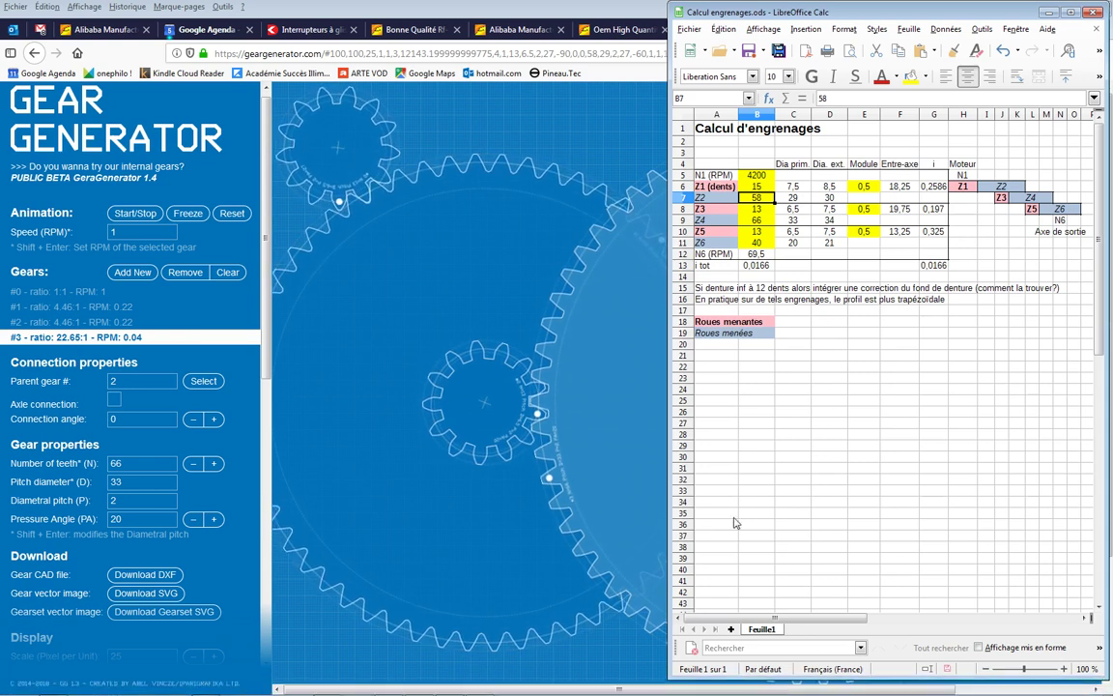
click(861, 188)
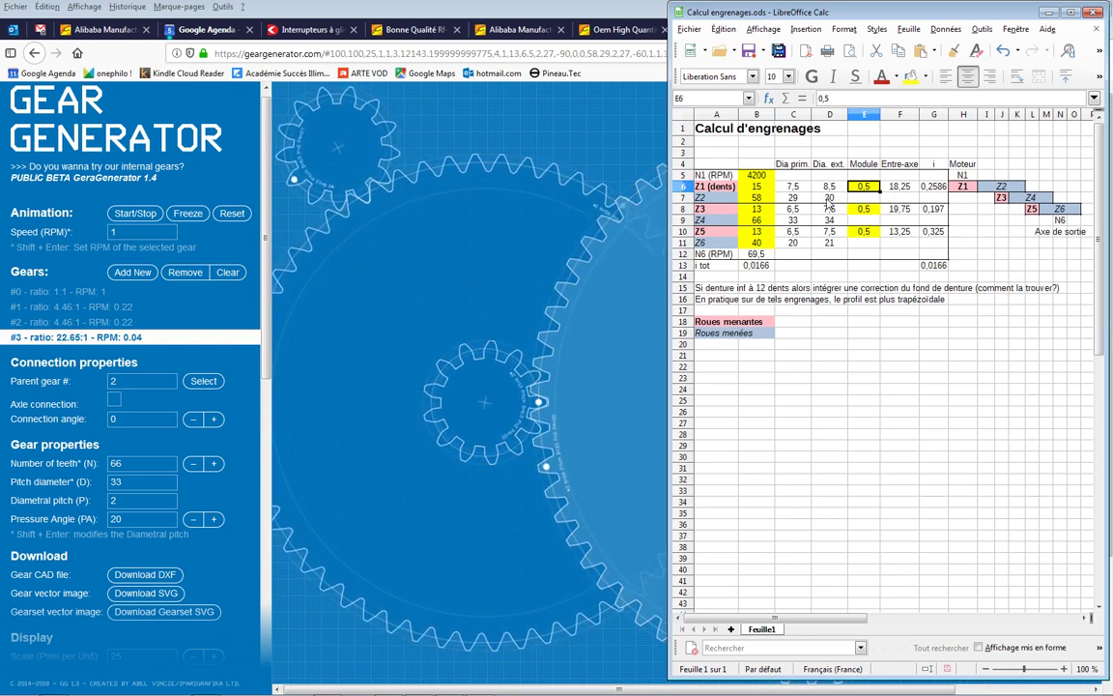
click(759, 189)
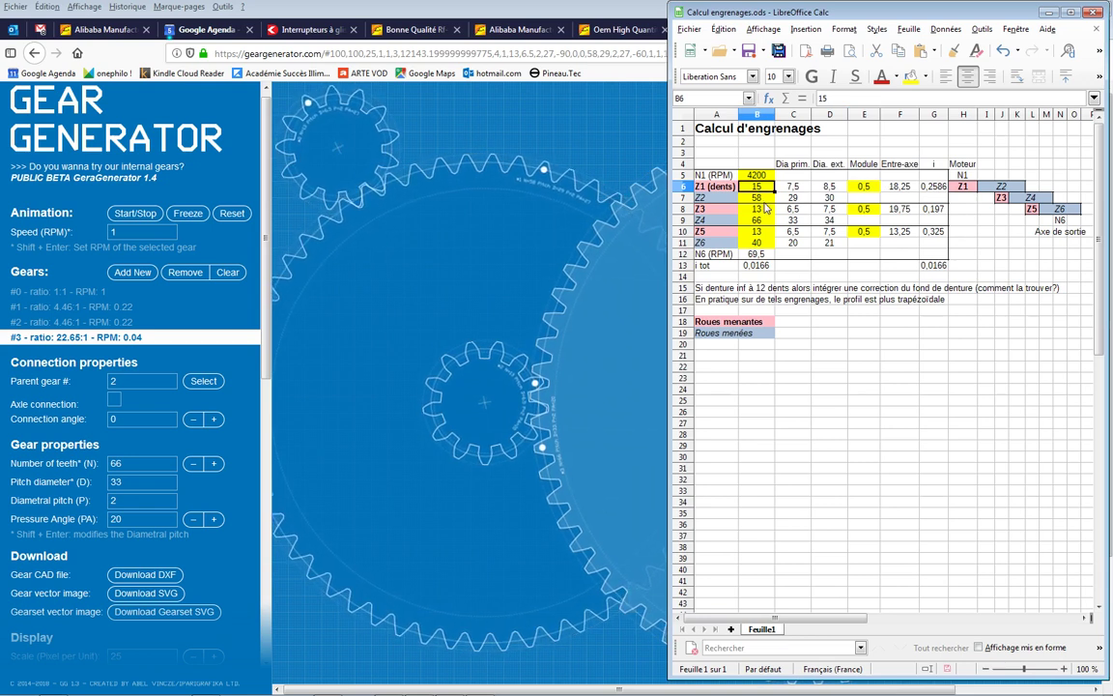
text(13)
key(Return)
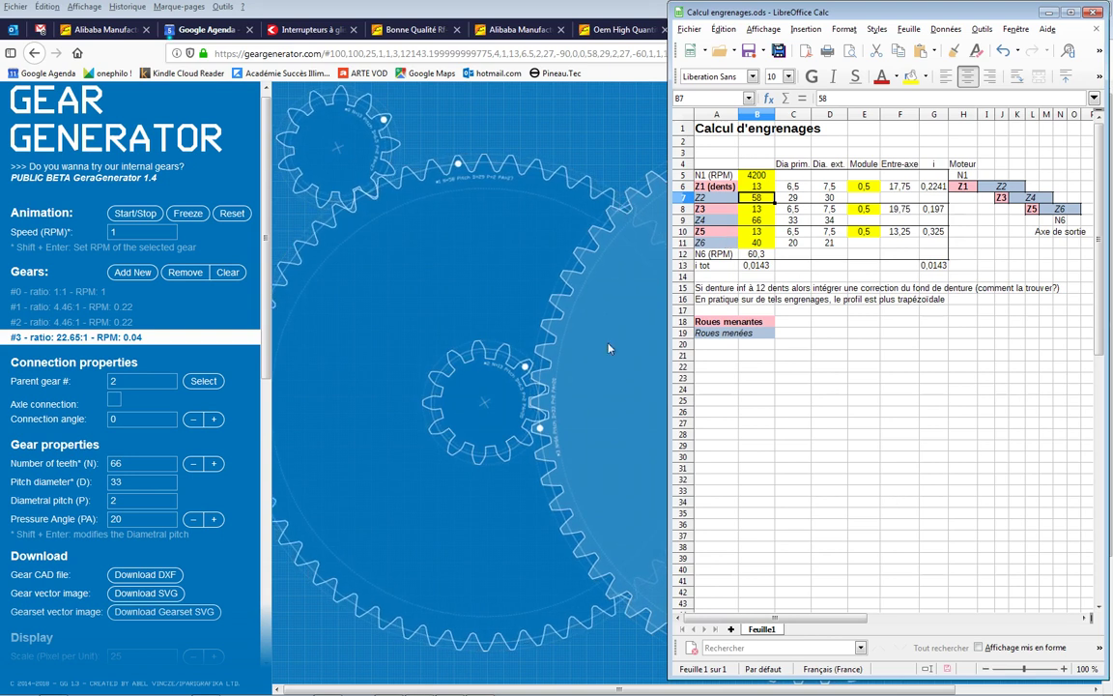
Switch to ANSYS SpaceClaim and bring up the Exemple engrenages.2 design.
click(389, 687)
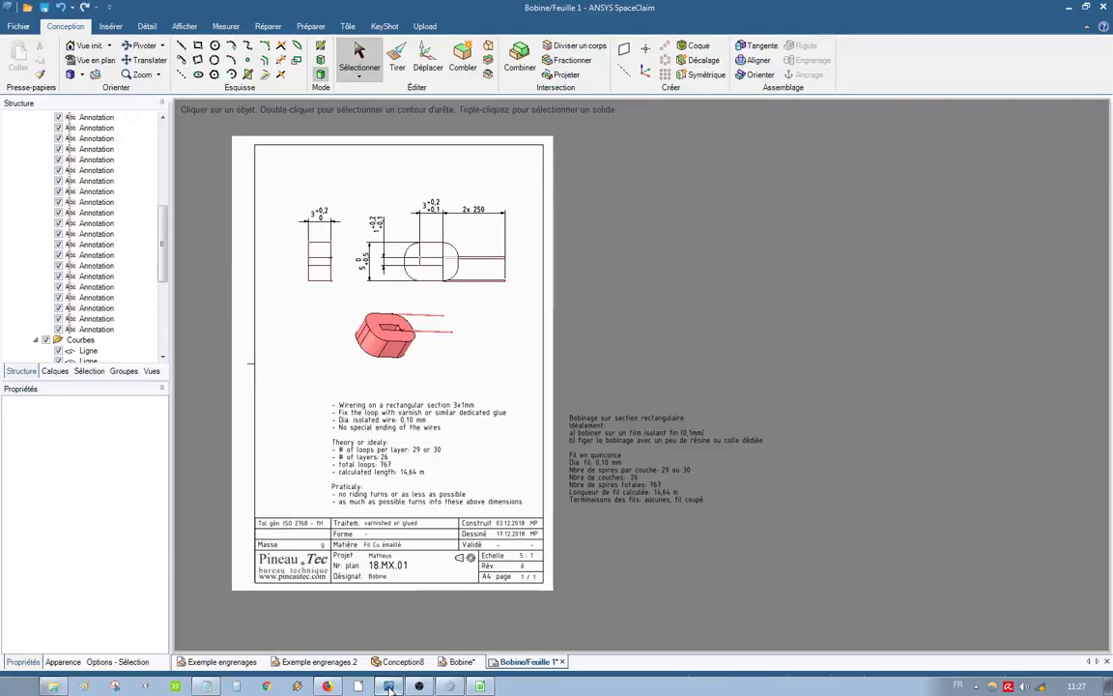
click(346, 662)
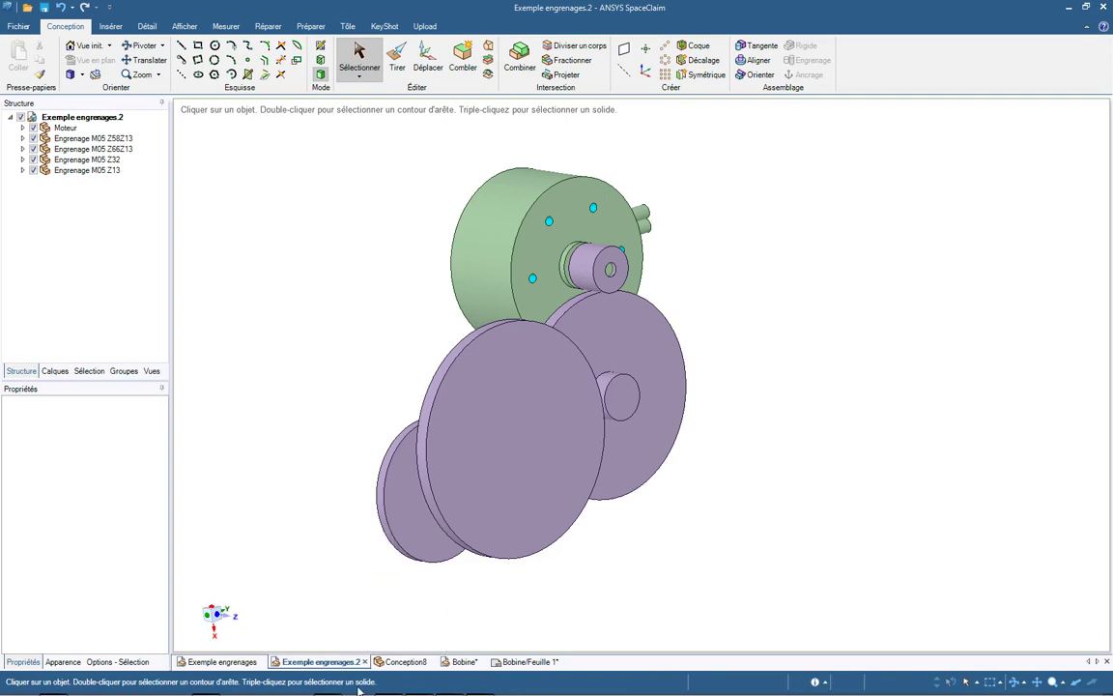
Close the Bobine drawing sheet and the Bobine design, saving its changes.
mouse_move(394, 687)
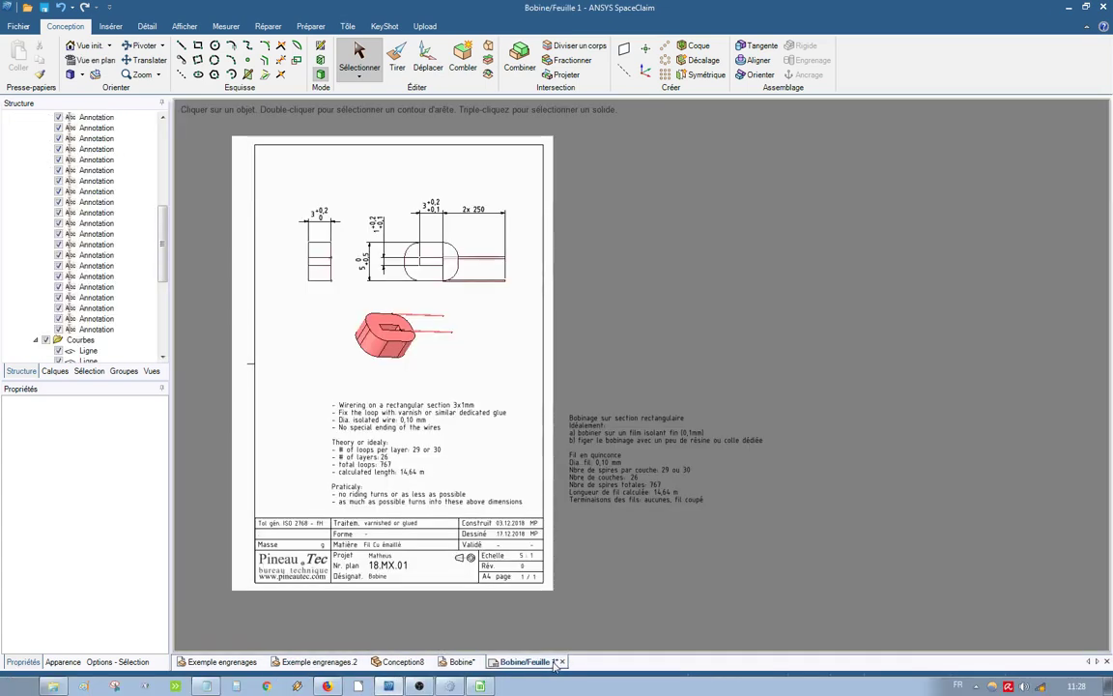
click(504, 599)
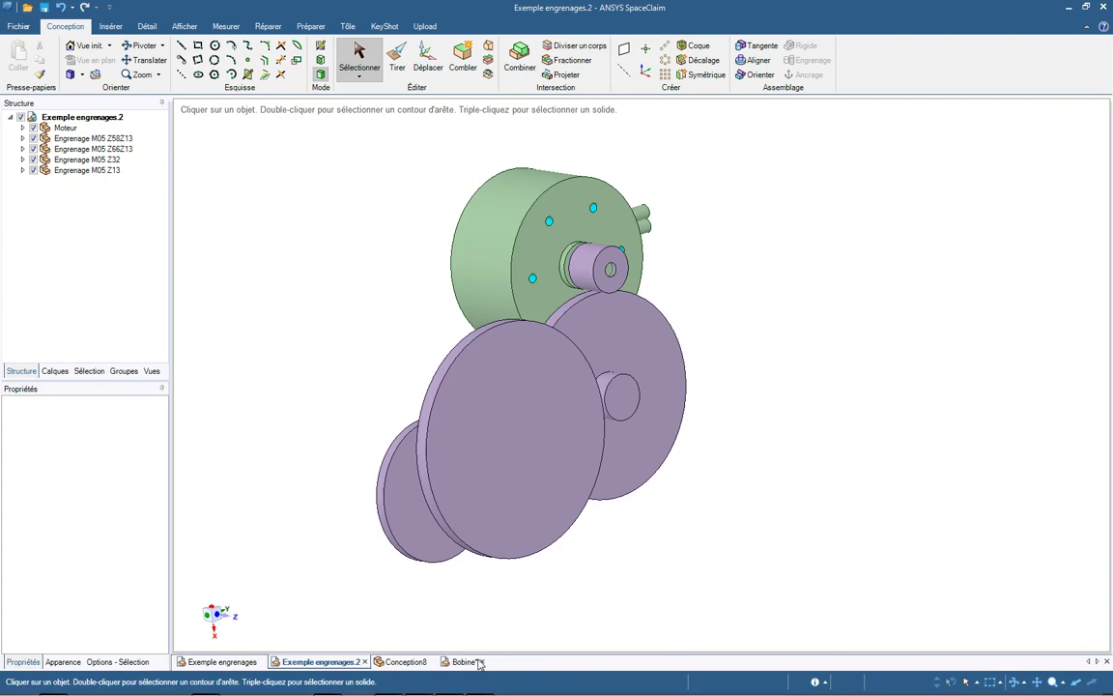
click(481, 663)
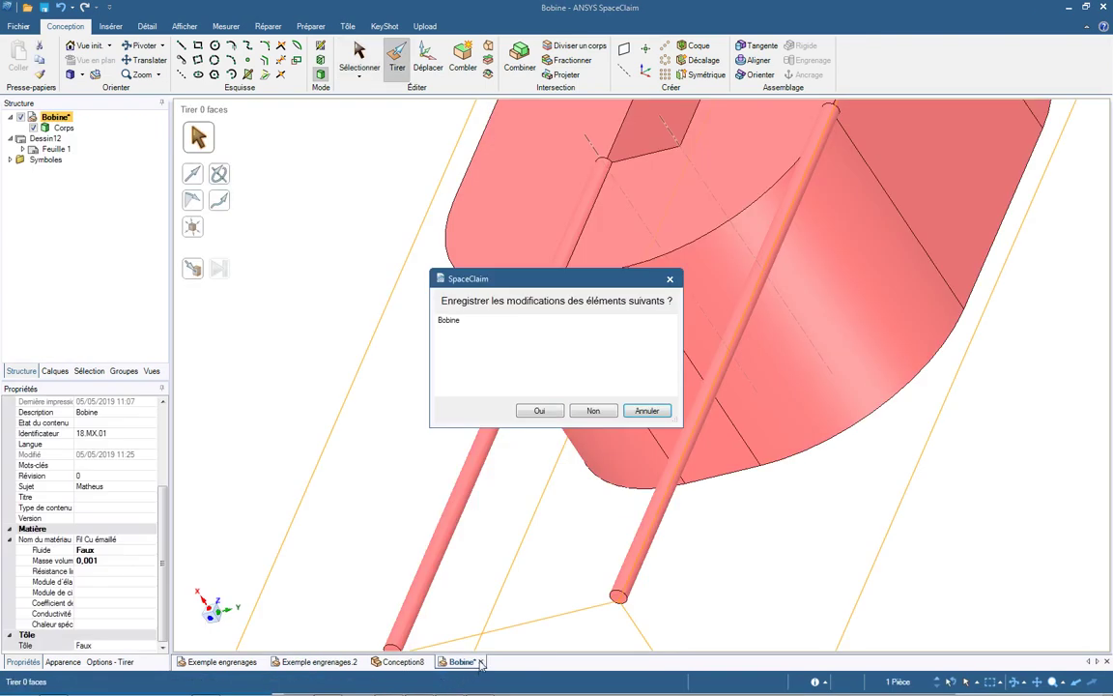
click(541, 413)
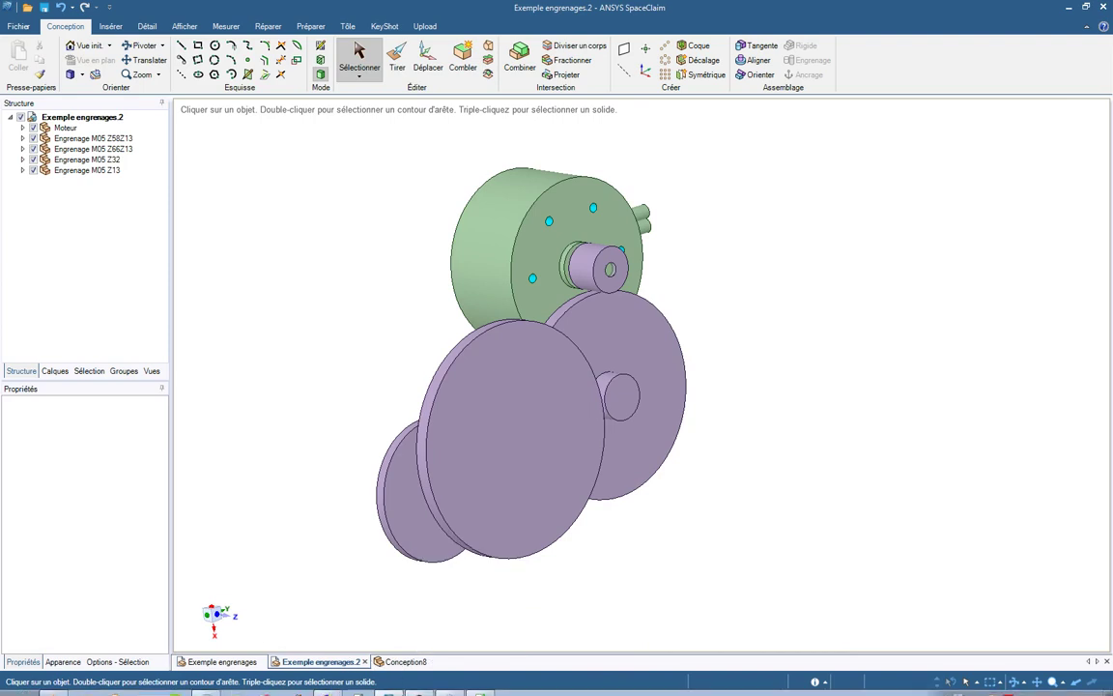
Look at the gear calculation spreadsheet and the Gear Generator page, and return to the SpaceClaim assembly.
click(481, 686)
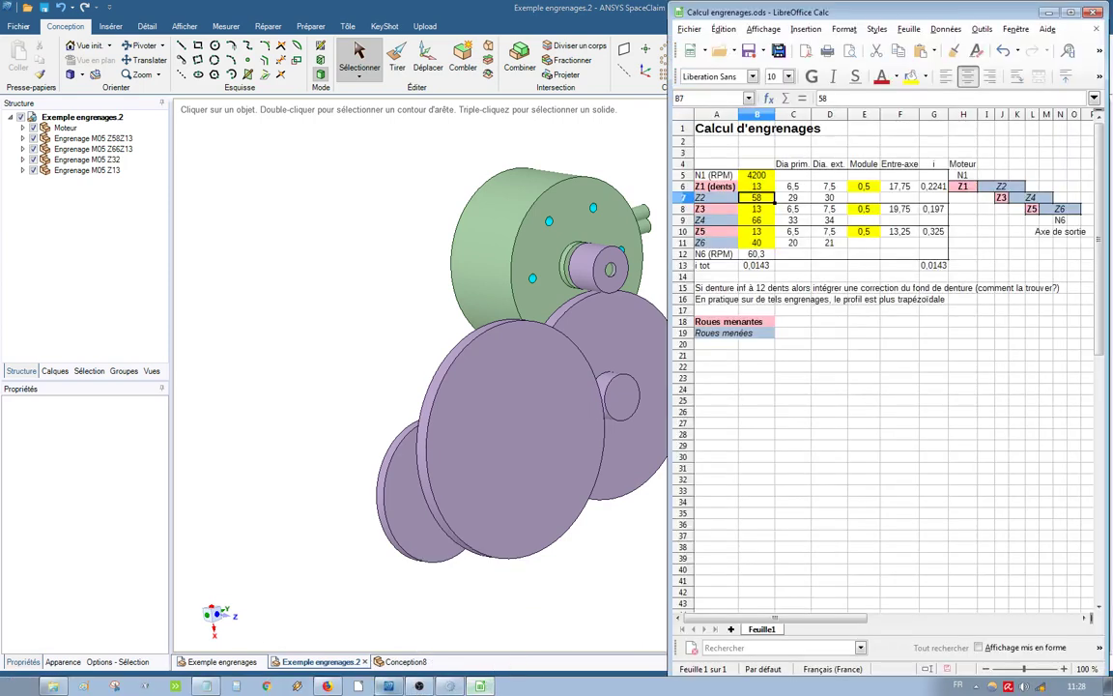
click(327, 686)
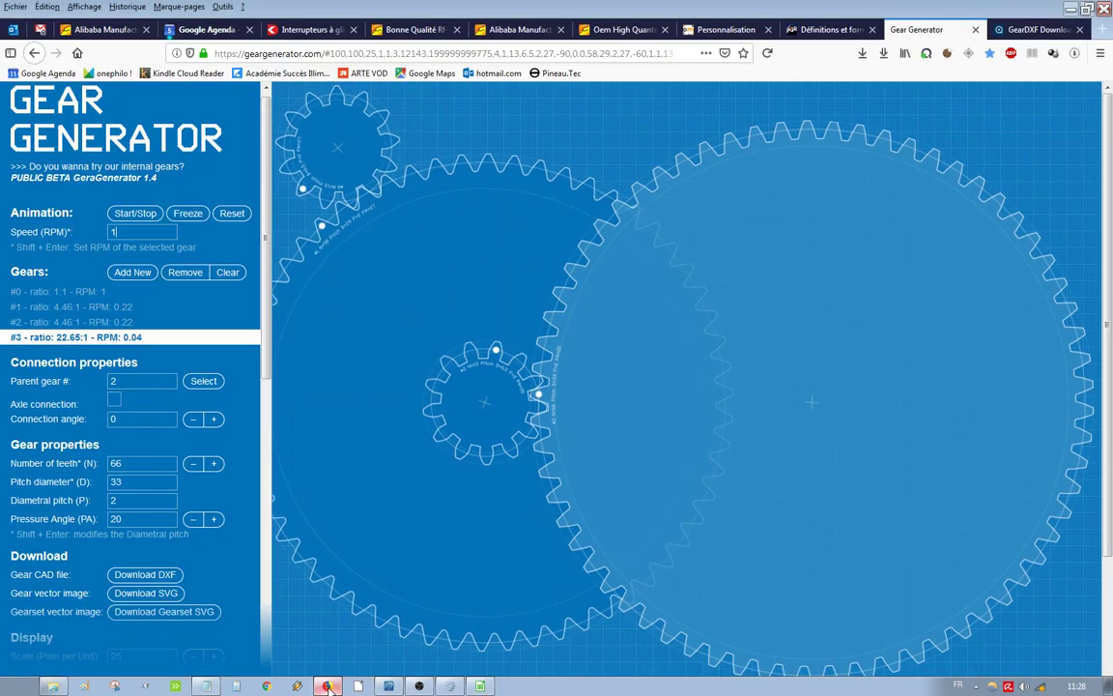
click(483, 685)
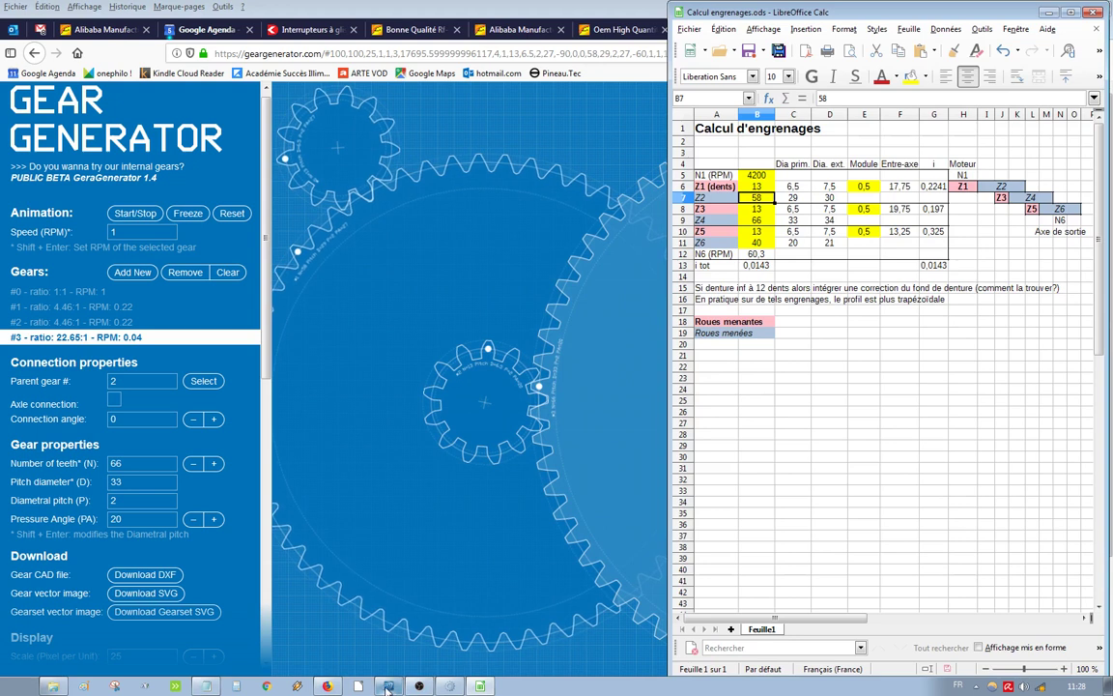
click(386, 686)
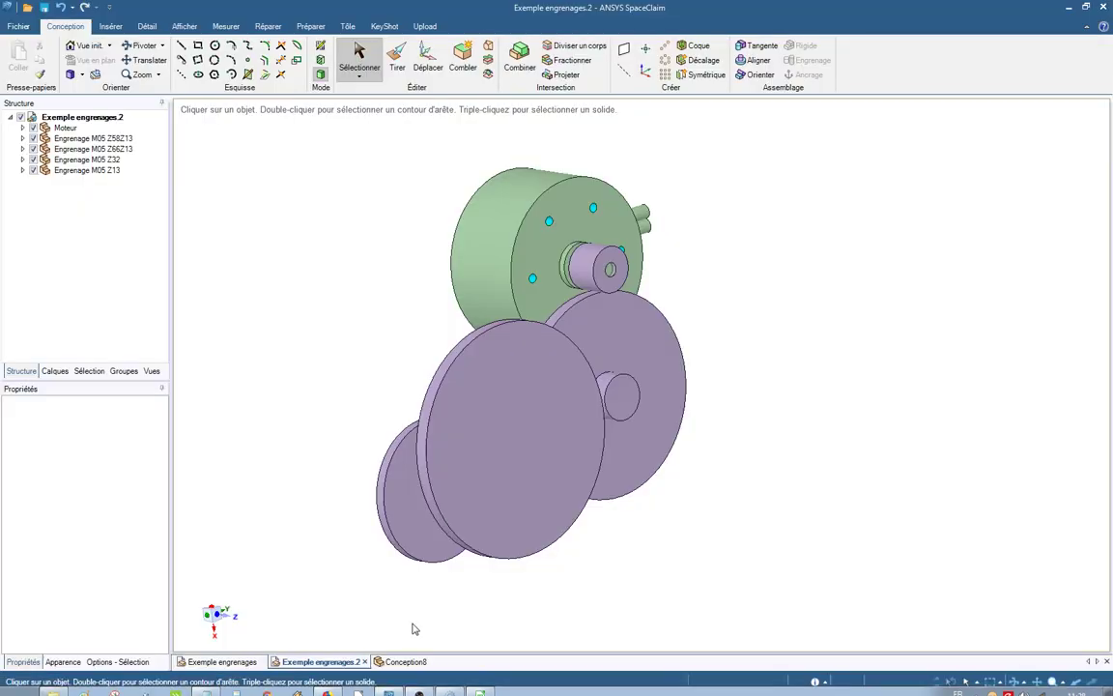
Examine the motor and gear assembly from several sides, including a view facing the Engrenage M05 Z32 gear.
mouse_move(490, 516)
middle_down()
mouse_move(435, 454)
mouse_move(474, 502)
mouse_move(464, 497)
mouse_move(596, 495)
mouse_move(471, 500)
middle_up()
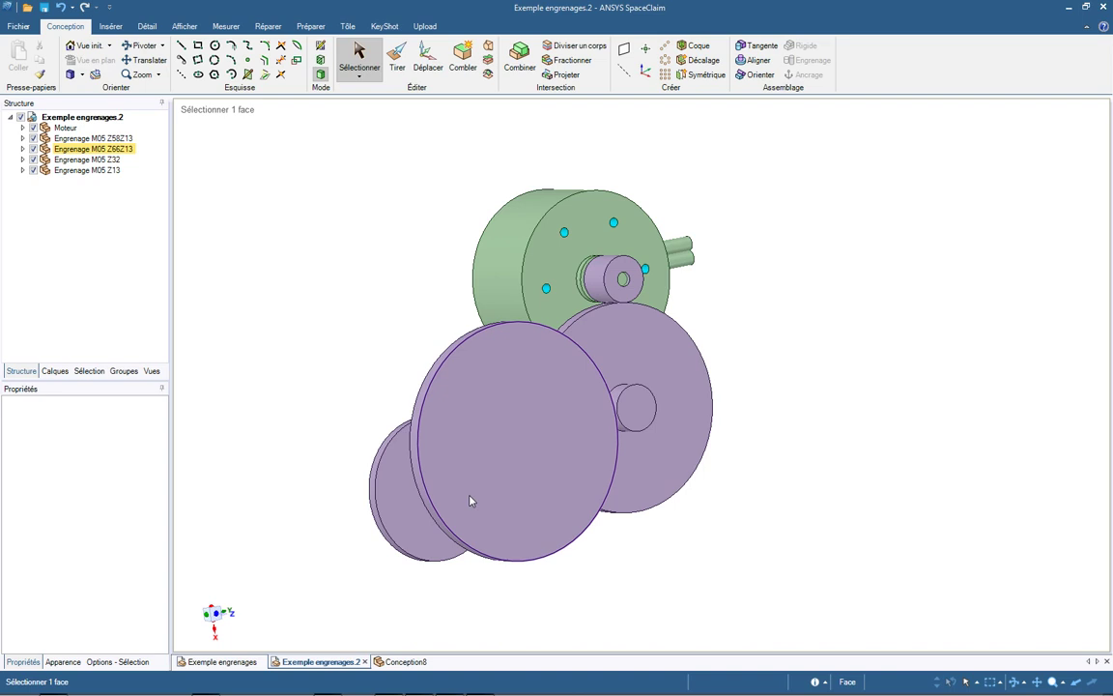
middle_drag(537, 479, 748, 460)
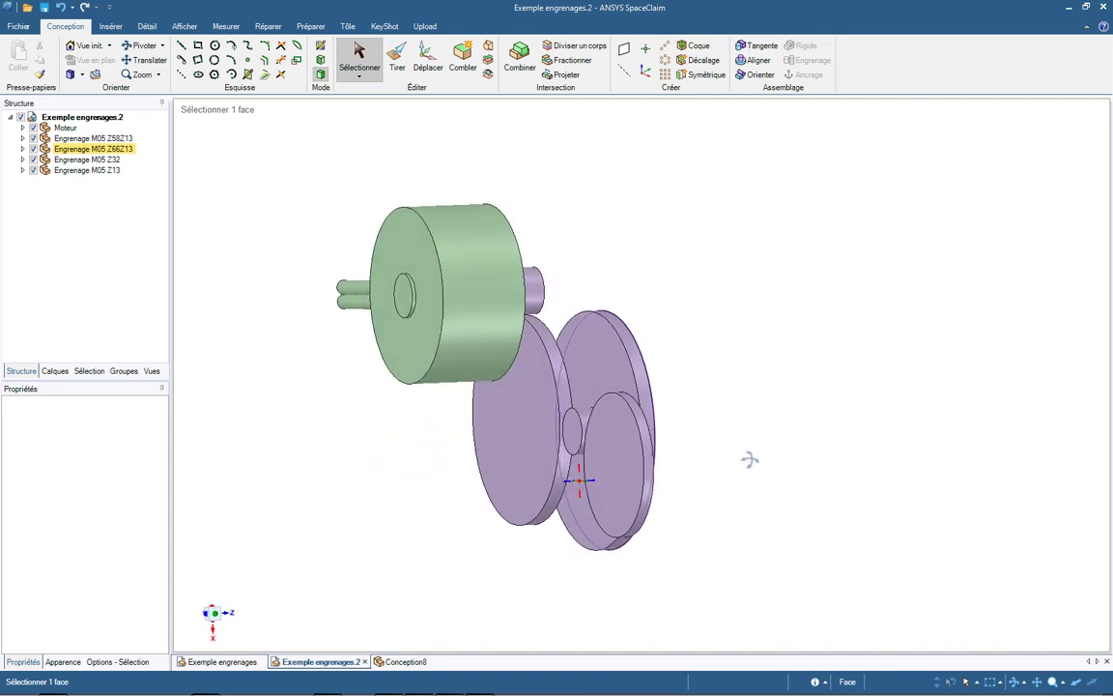
click(610, 473)
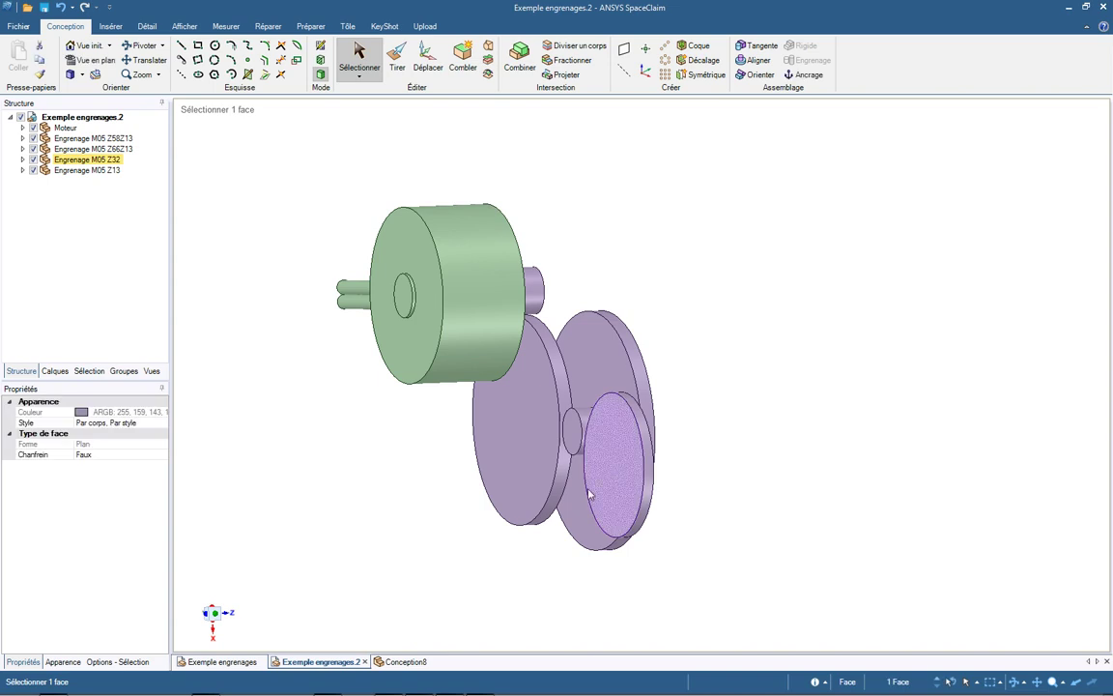
key(v)
scroll(542, 468, up, 5)
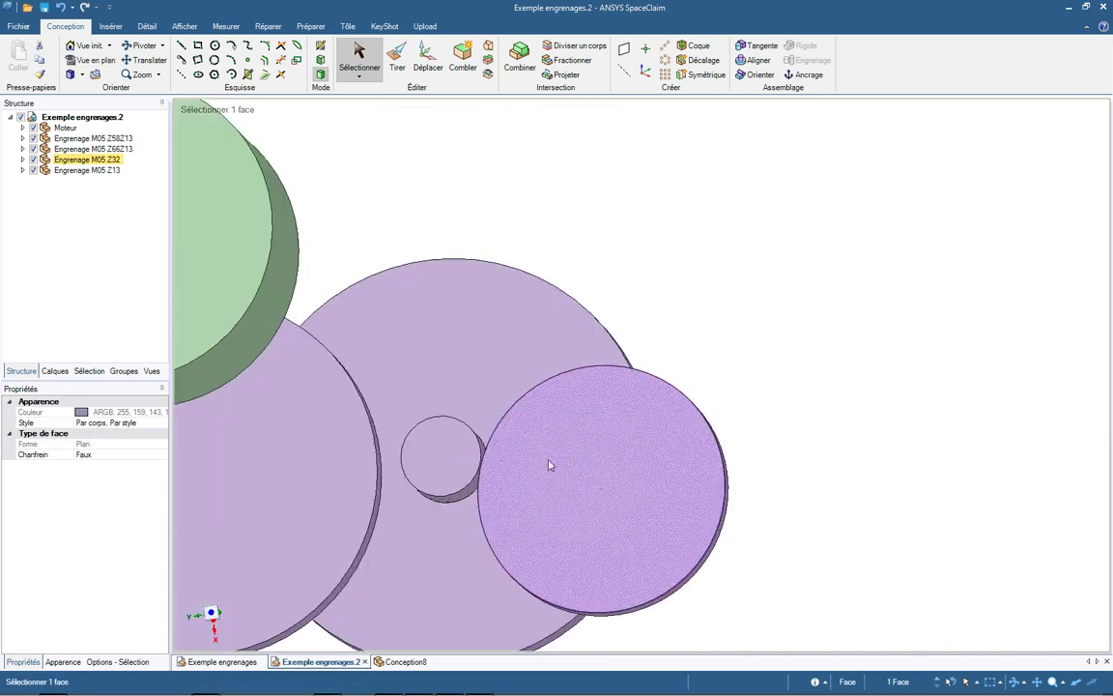
middle_drag(507, 503, 245, 496)
scroll(245, 496, down, 5)
mouse_move(371, 393)
middle_down()
mouse_move(415, 430)
mouse_move(353, 450)
mouse_move(390, 467)
middle_up()
scroll(391, 467, down, 3)
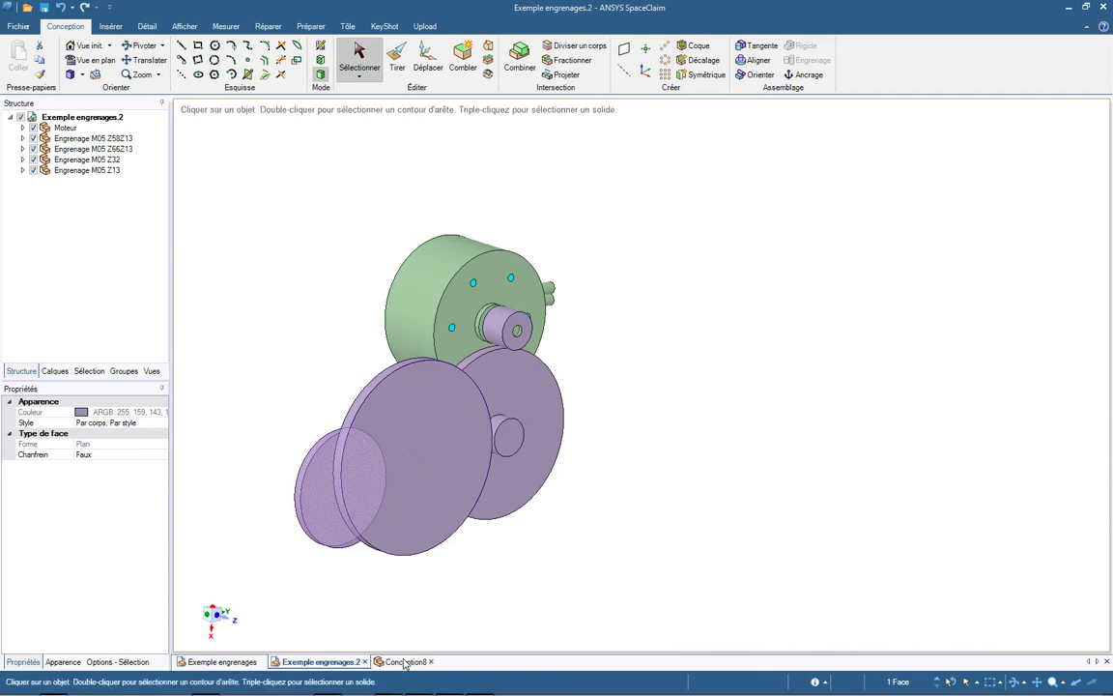
Switch to the Gear Generator page in Firefox and show it in a reduced window beside the calculation spreadsheet.
mouse_move(427, 689)
click(480, 687)
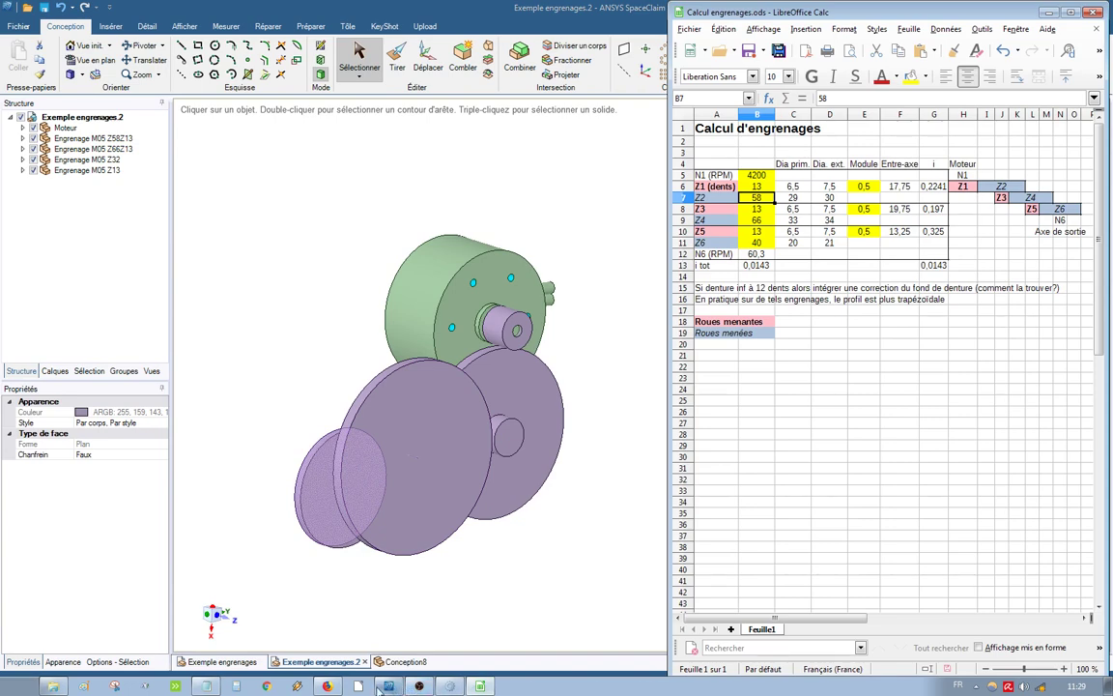
click(329, 686)
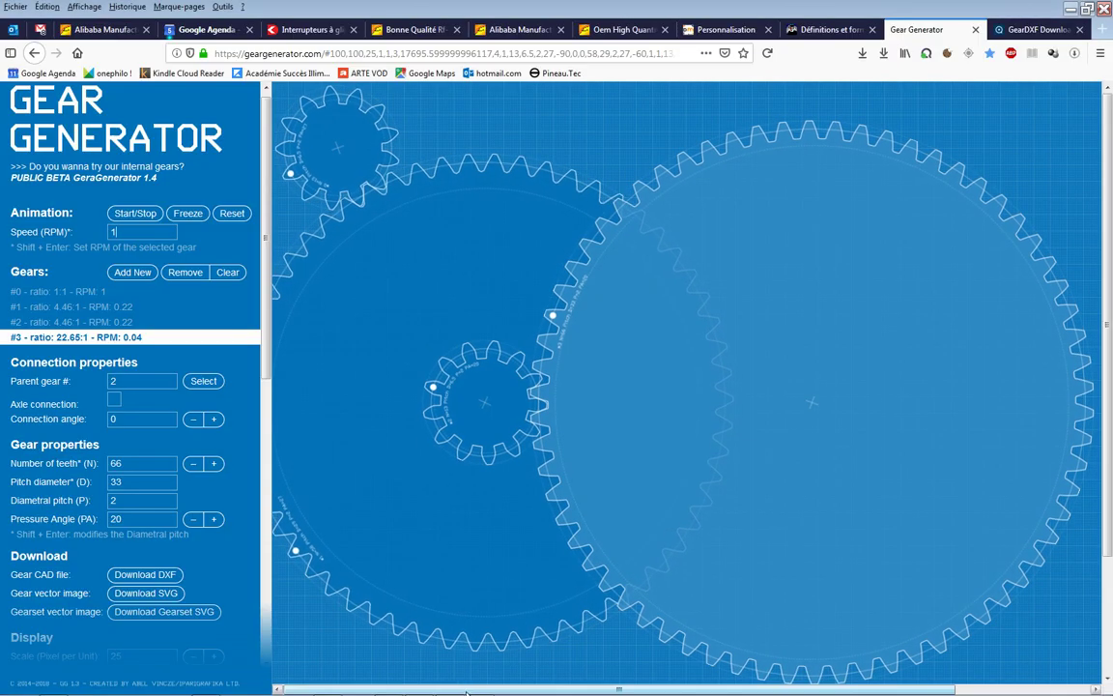
click(1087, 8)
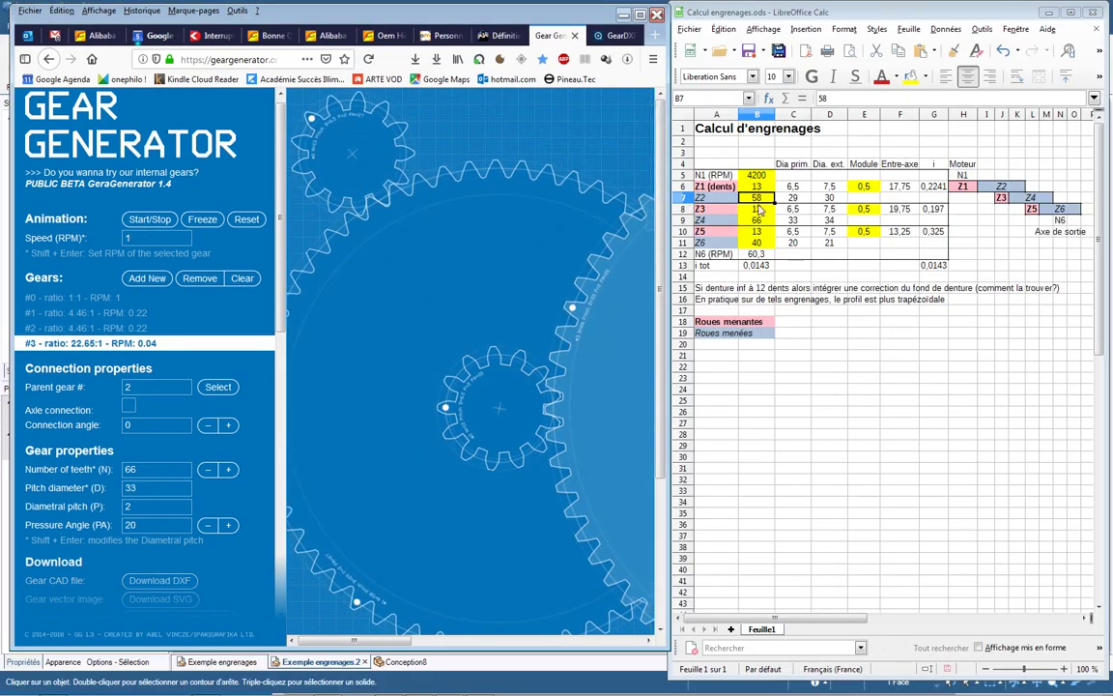
Compare the spreadsheet's tooth counts in B6:B10 with the number of teeth of gear #0 in Gear Generator.
drag(763, 190, 764, 236)
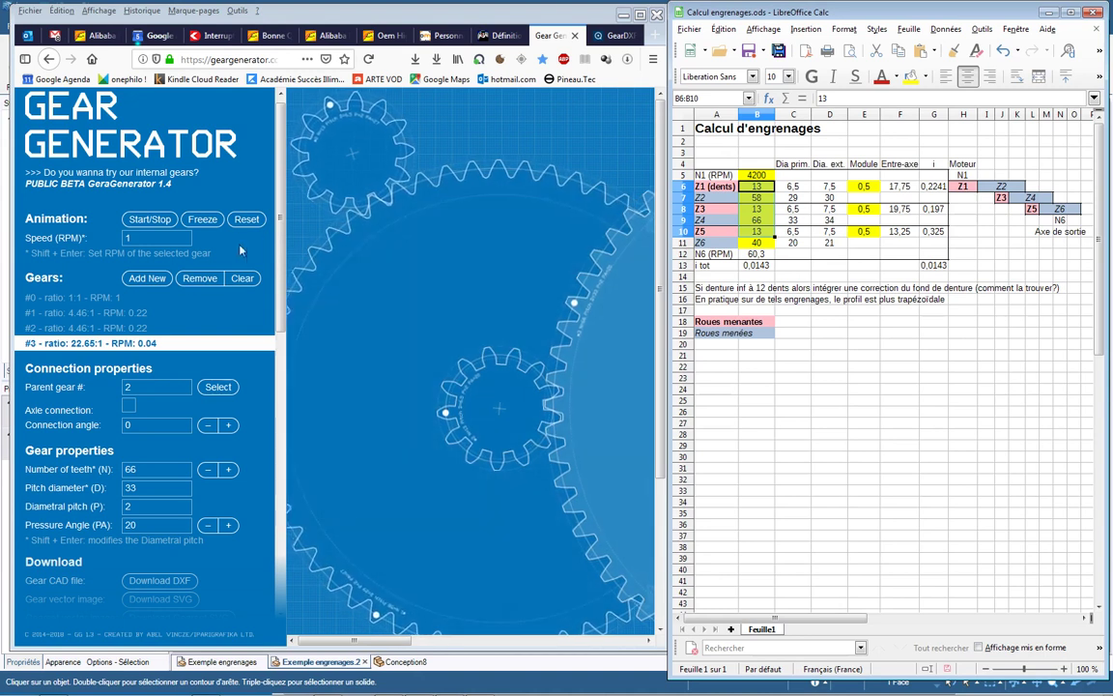
click(94, 298)
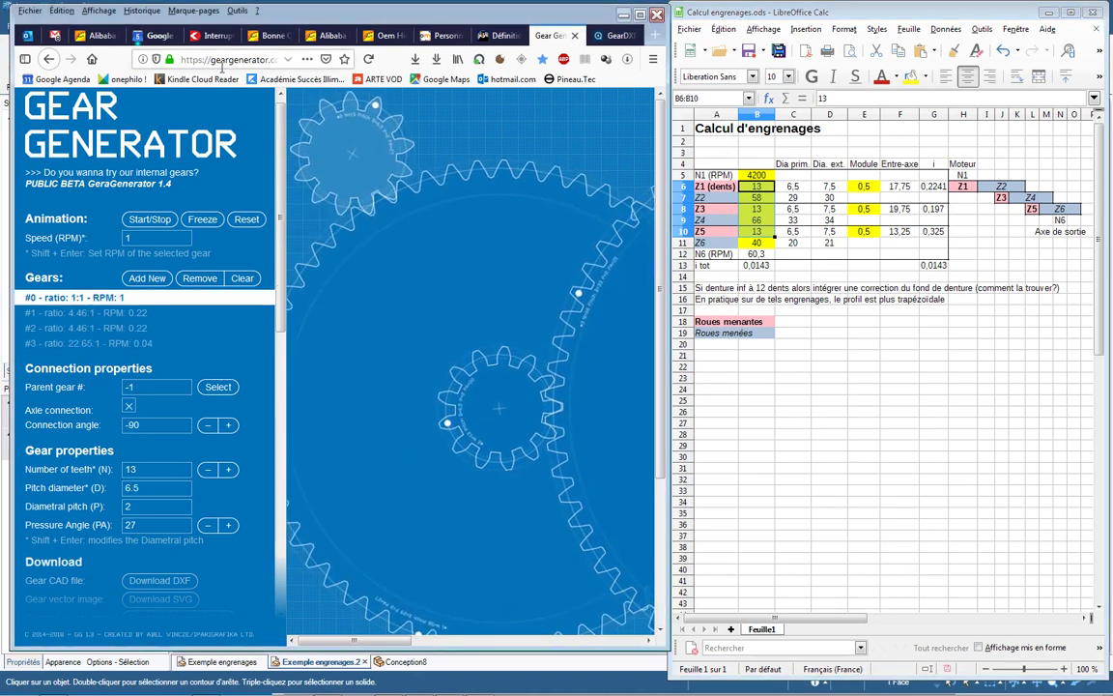
drag(211, 59, 280, 60)
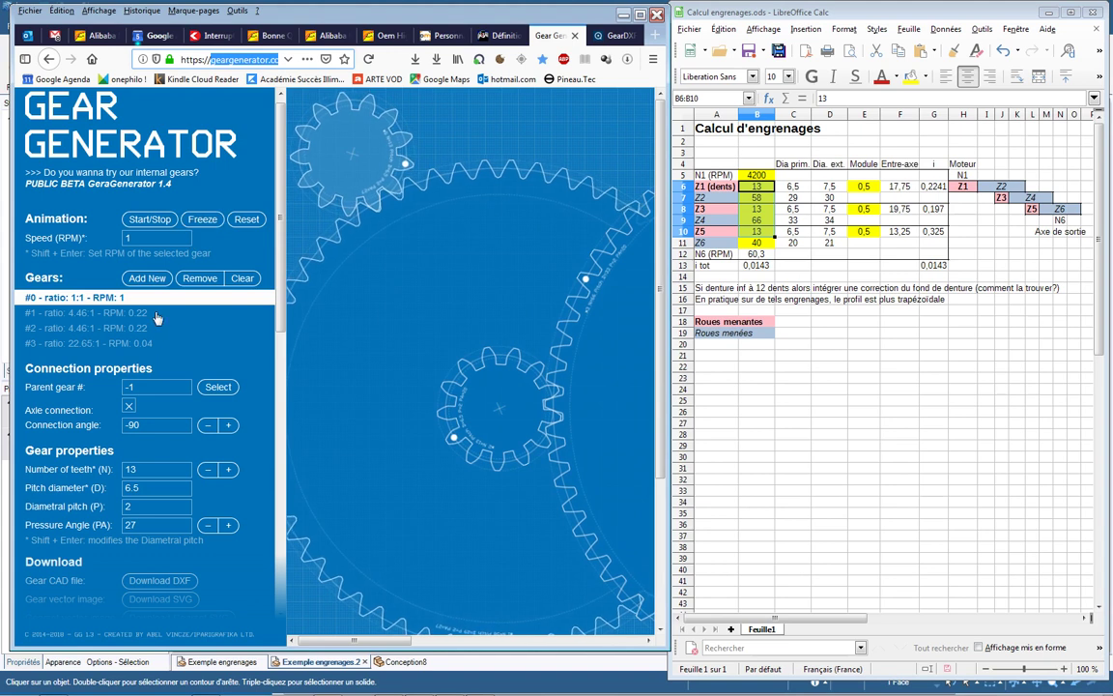
click(106, 304)
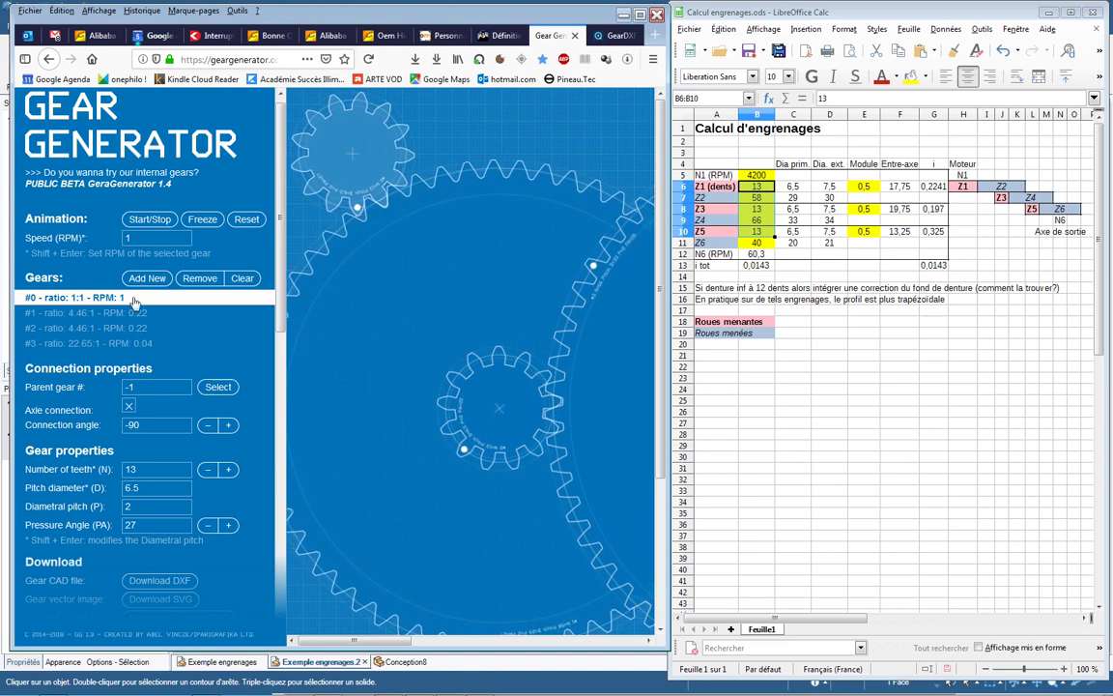
drag(142, 470, 127, 470)
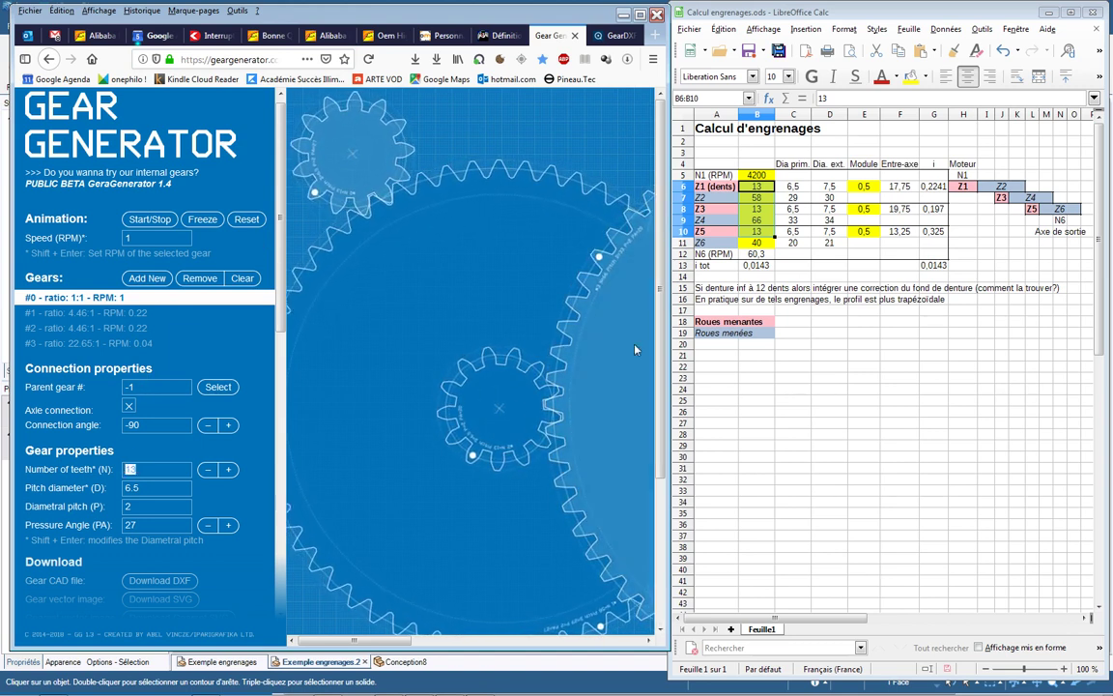
Check gear #0's diametral pitch against the gear formulas in the Texte vidéo 1 notes.
click(139, 506)
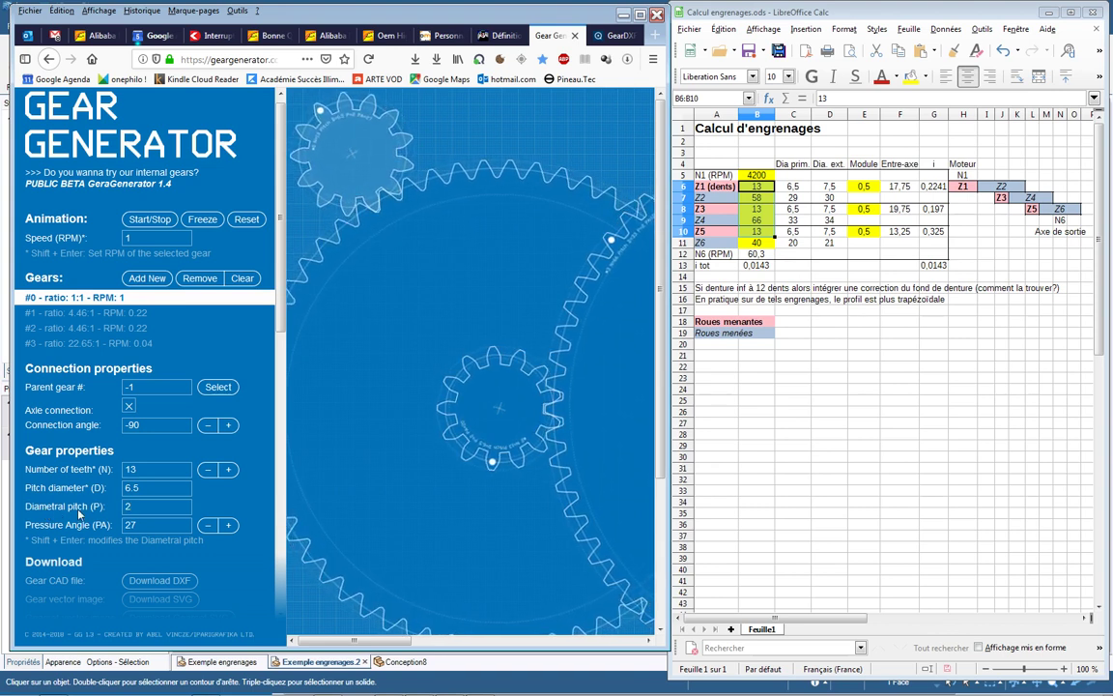
mouse_move(208, 690)
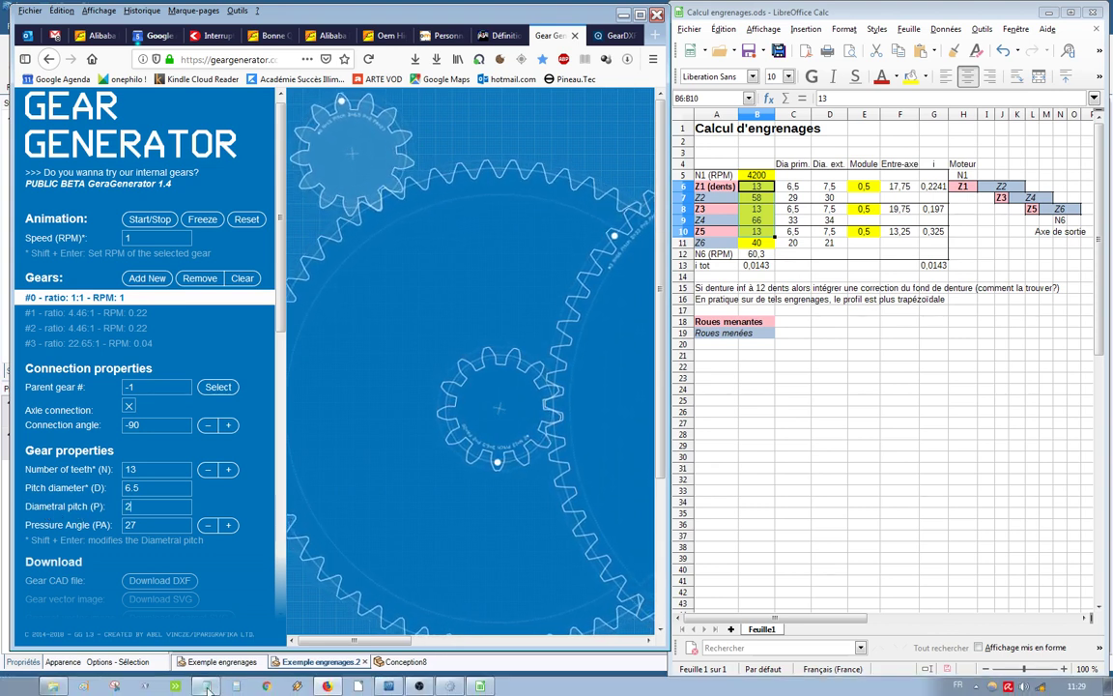
click(207, 686)
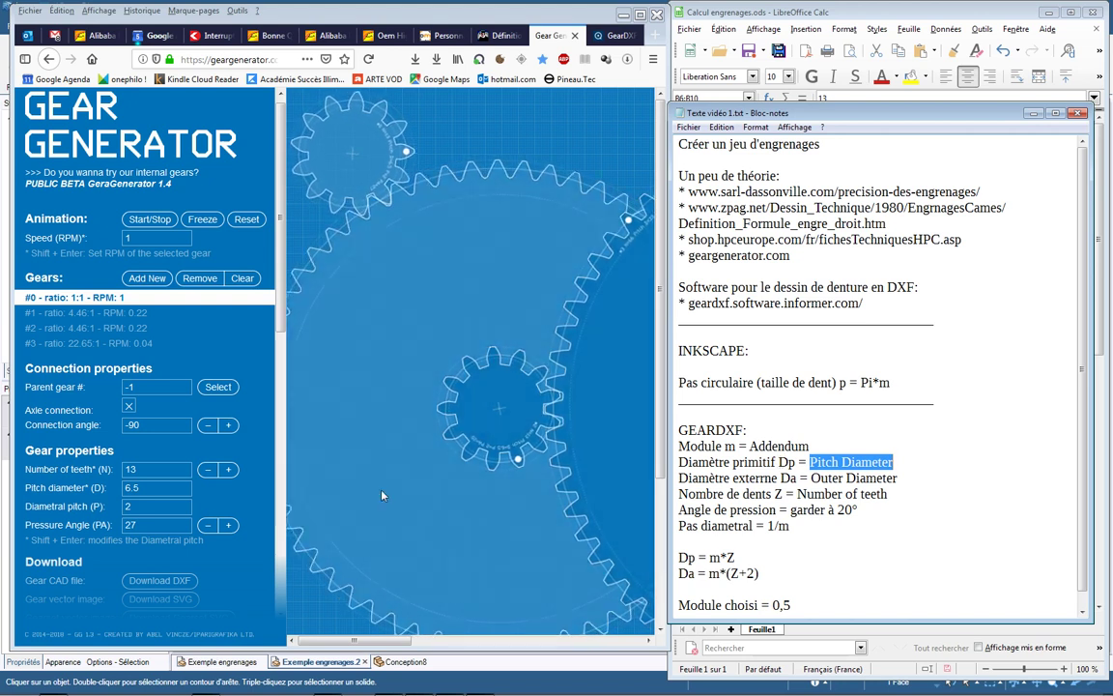
Try a pitch diameter of 45 on gear #0 and restore its number of teeth to 13.
click(153, 489)
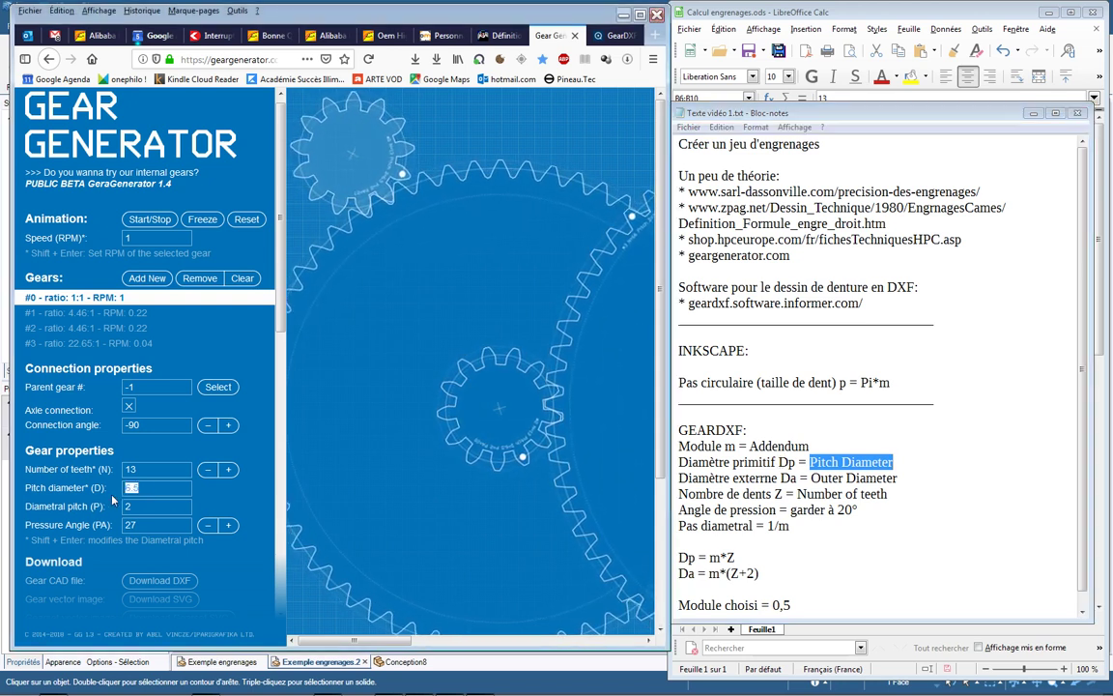
key(Return)
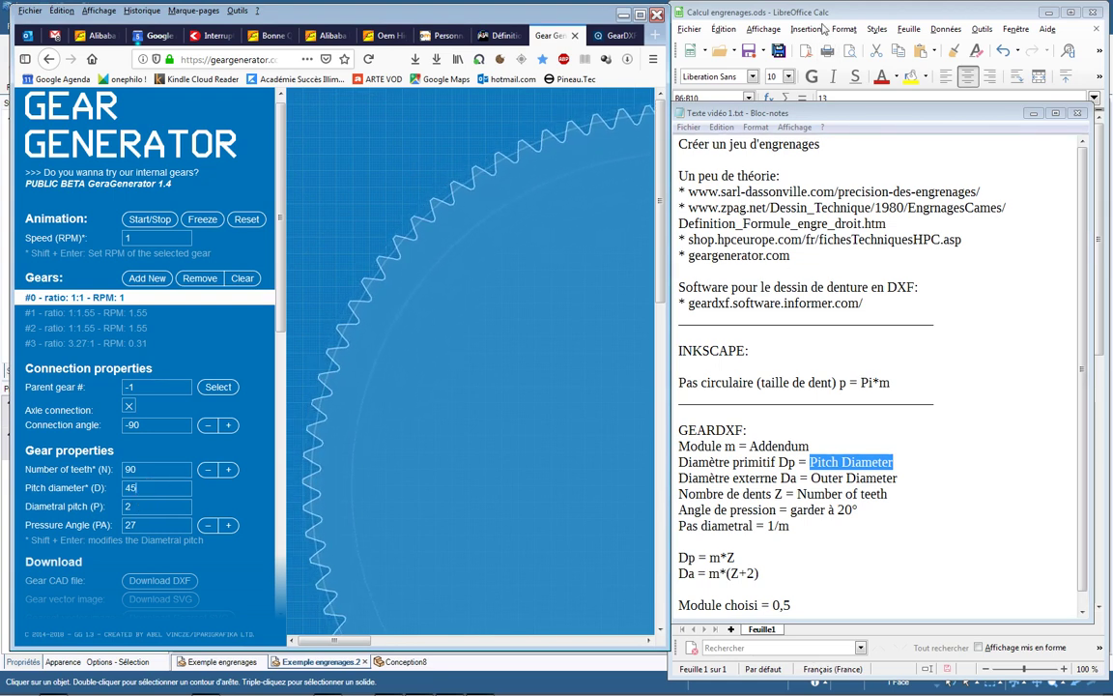
click(854, 13)
drag(144, 470, 122, 482)
text(1)
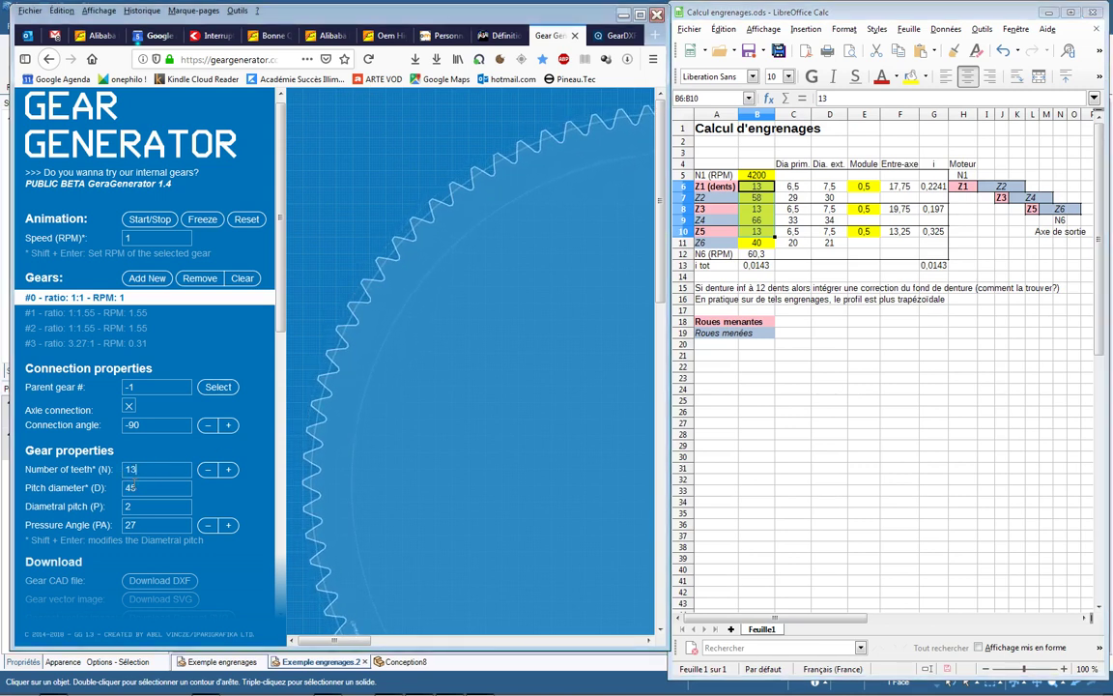
text(3)
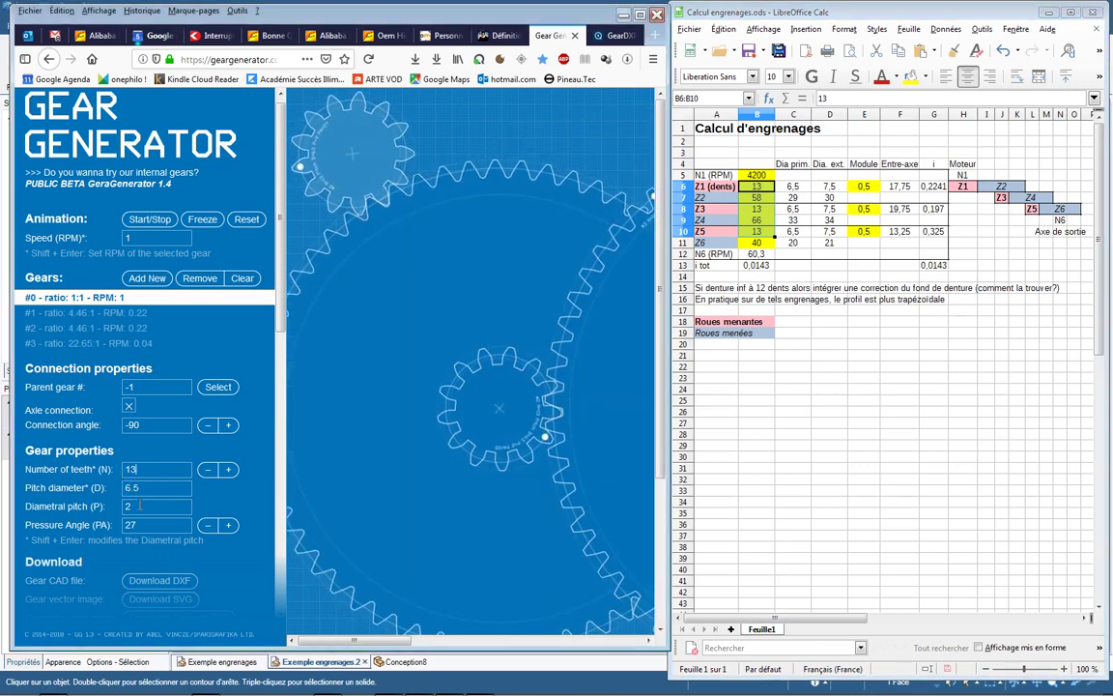
Compare gear #0's pitch diameter and diametral pitch with the C6 formula, the notes' Pas diametral formula and the module in E6.
click(792, 186)
double_click(136, 507)
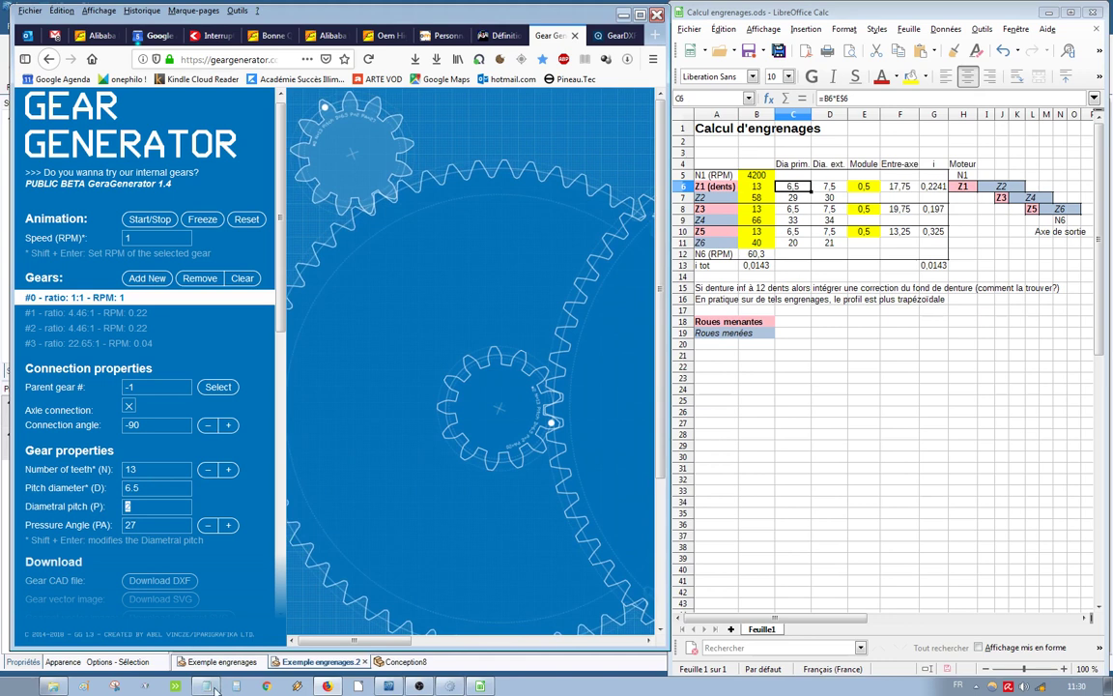
click(206, 687)
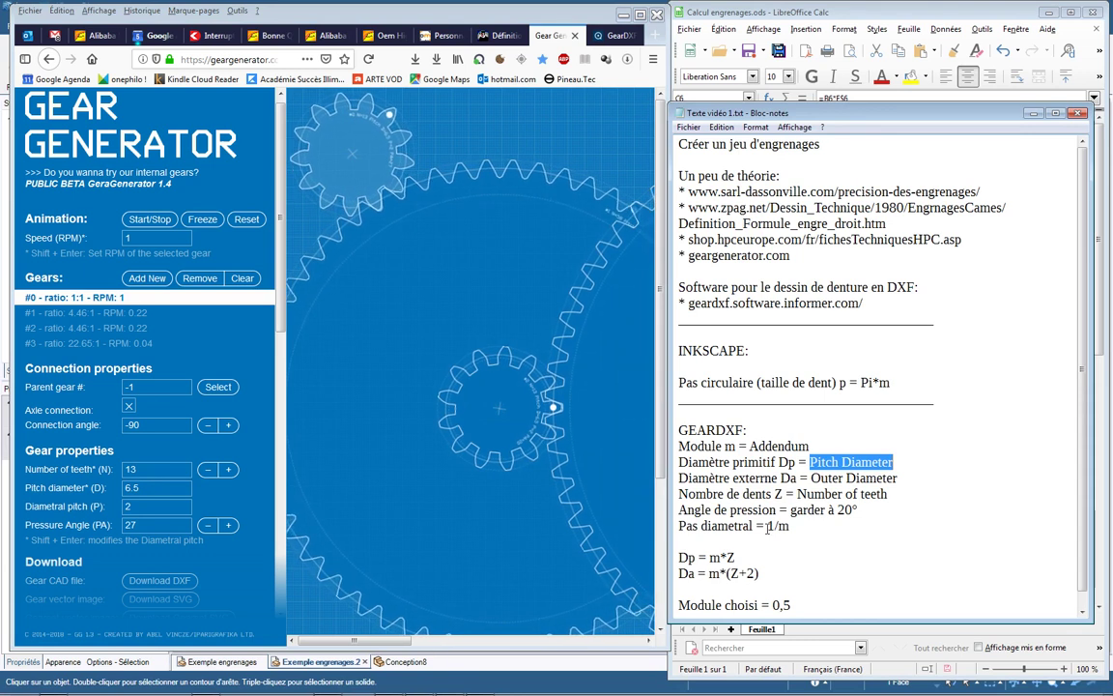
click(145, 509)
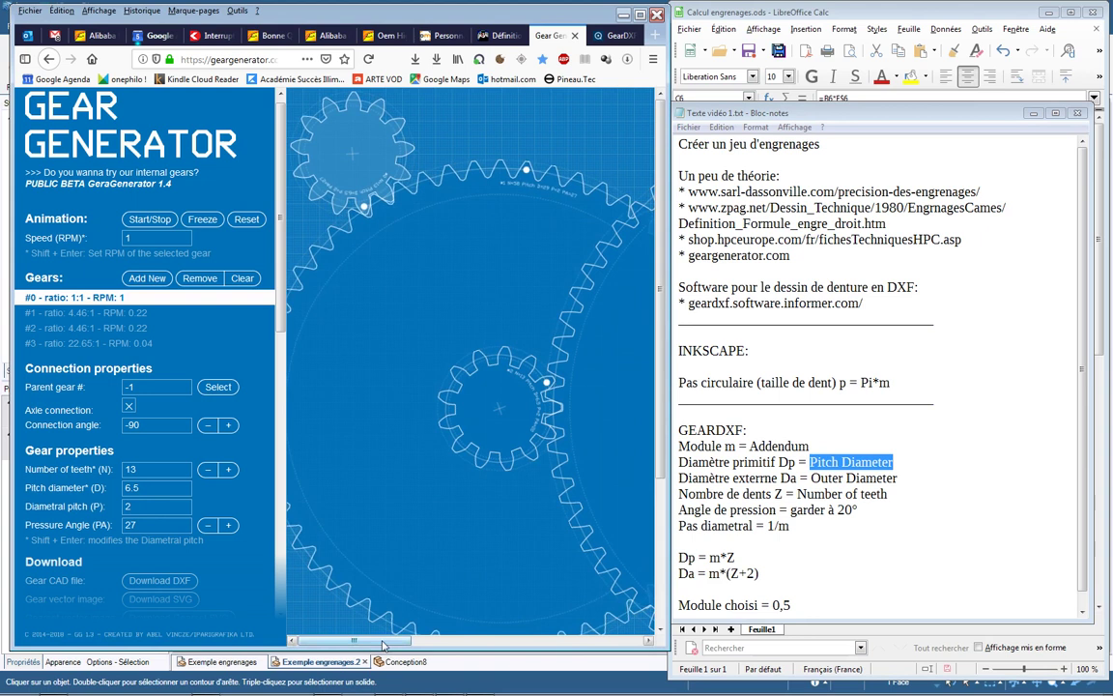
click(851, 15)
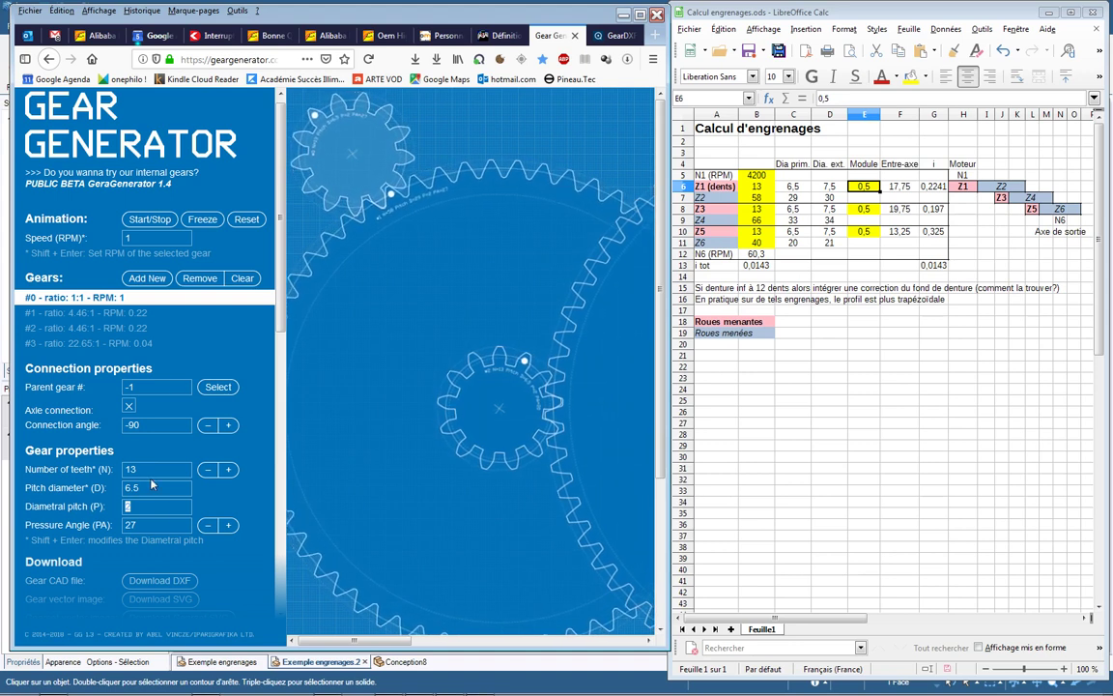
Review gears #1, #2 and #3 in Gear Generator, comparing gear #1 with the Z2 tooth count and pitch diameter in the spreadsheet.
click(117, 313)
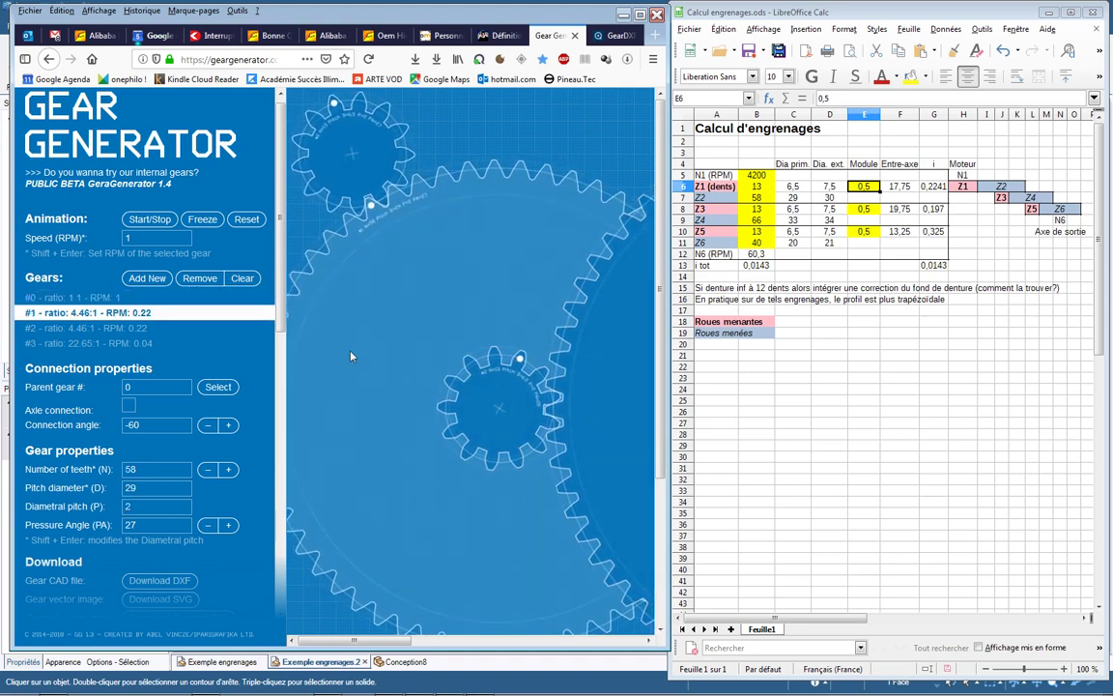
click(758, 199)
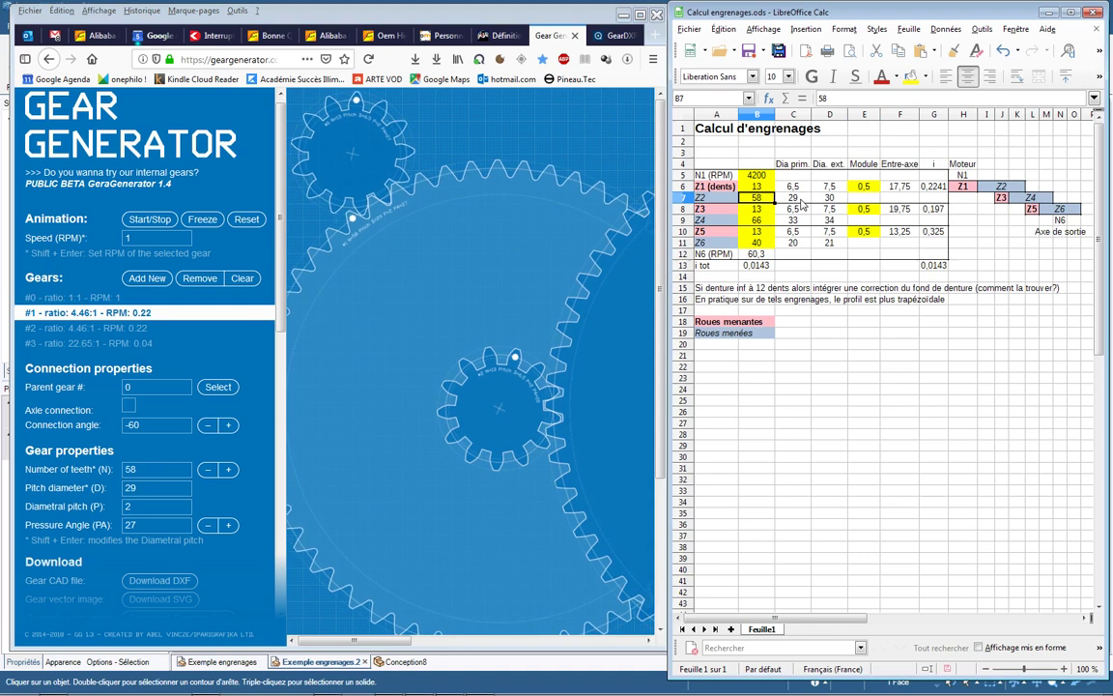
click(797, 198)
click(149, 488)
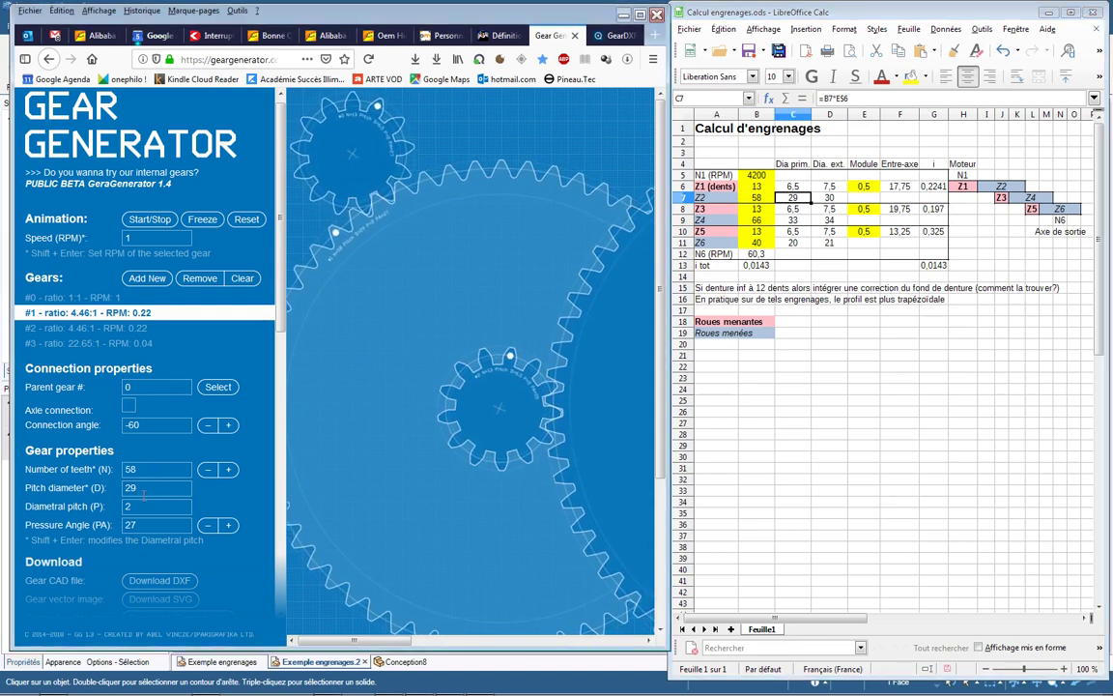
click(97, 329)
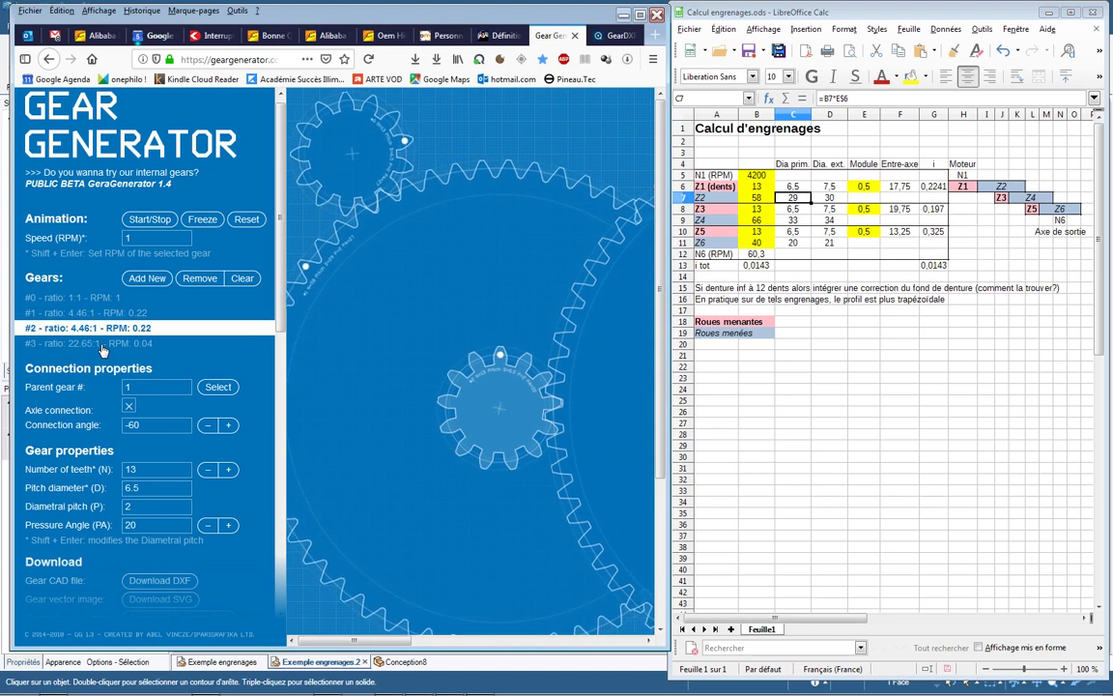
click(103, 343)
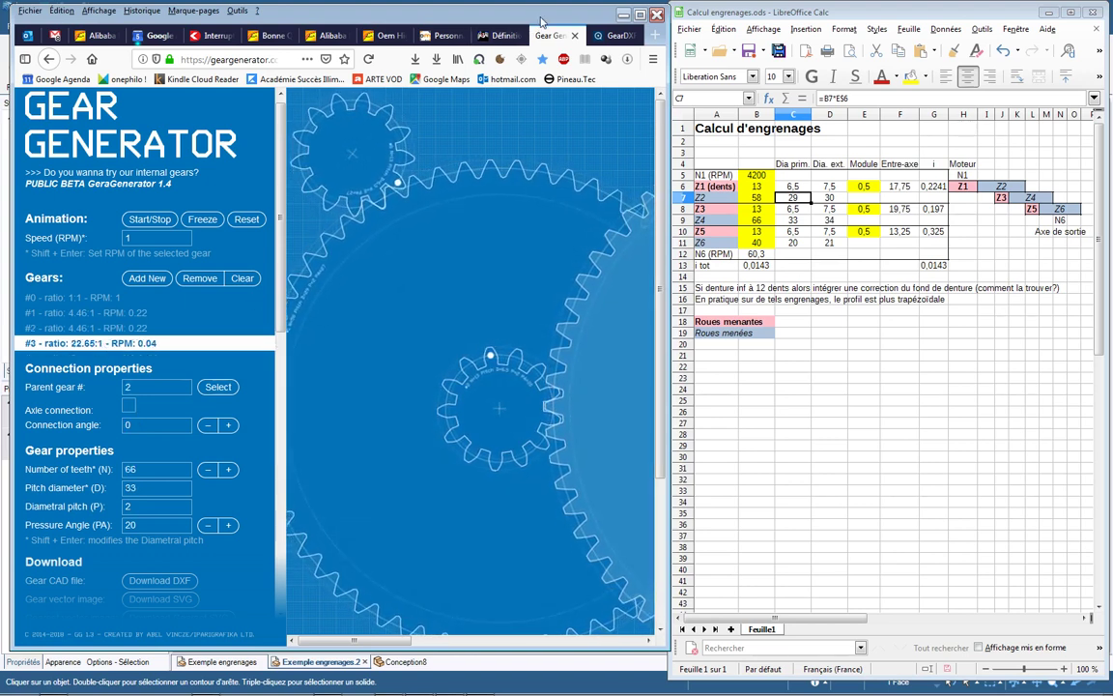
Maximize the Gear Generator window and add a 13-tooth gear #4 connected on the axle of gear #3.
double_click(541, 19)
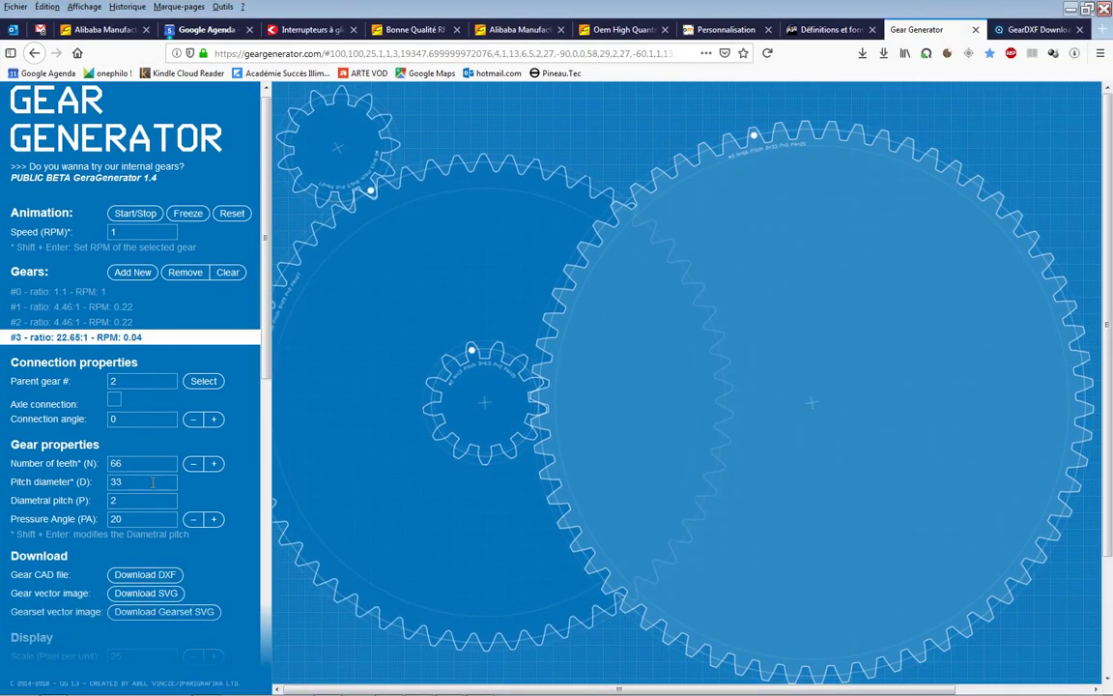
click(133, 272)
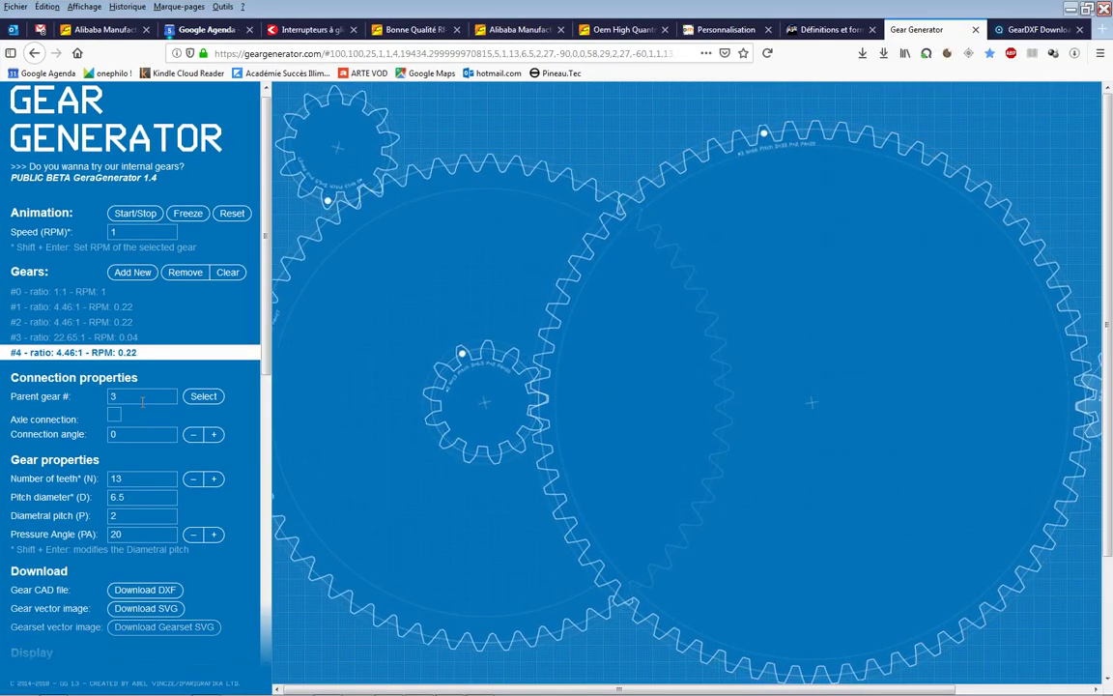
click(115, 417)
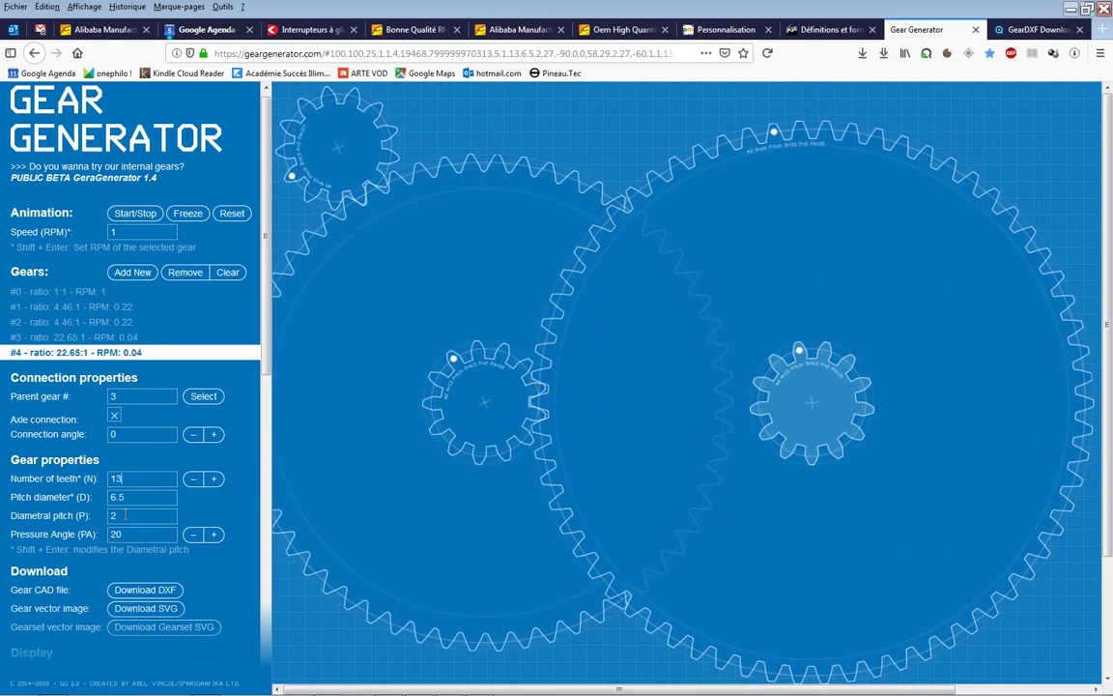
Add gear #5 meshing with gear #4 and set its number of teeth to 40.
click(133, 272)
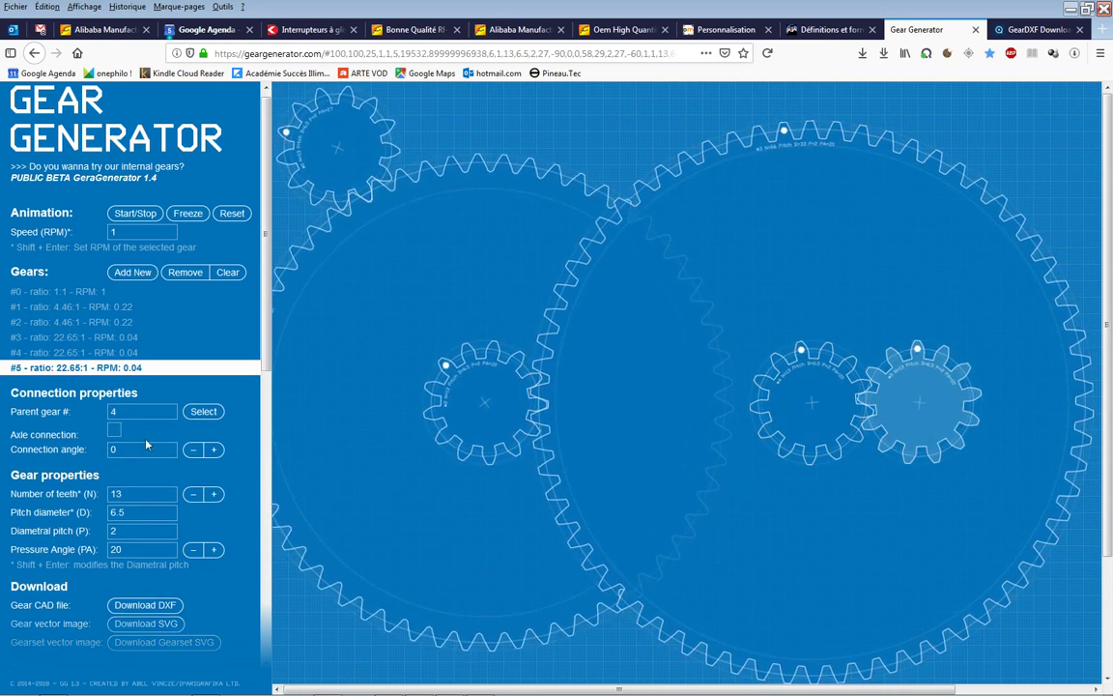
text(40)
key(Return)
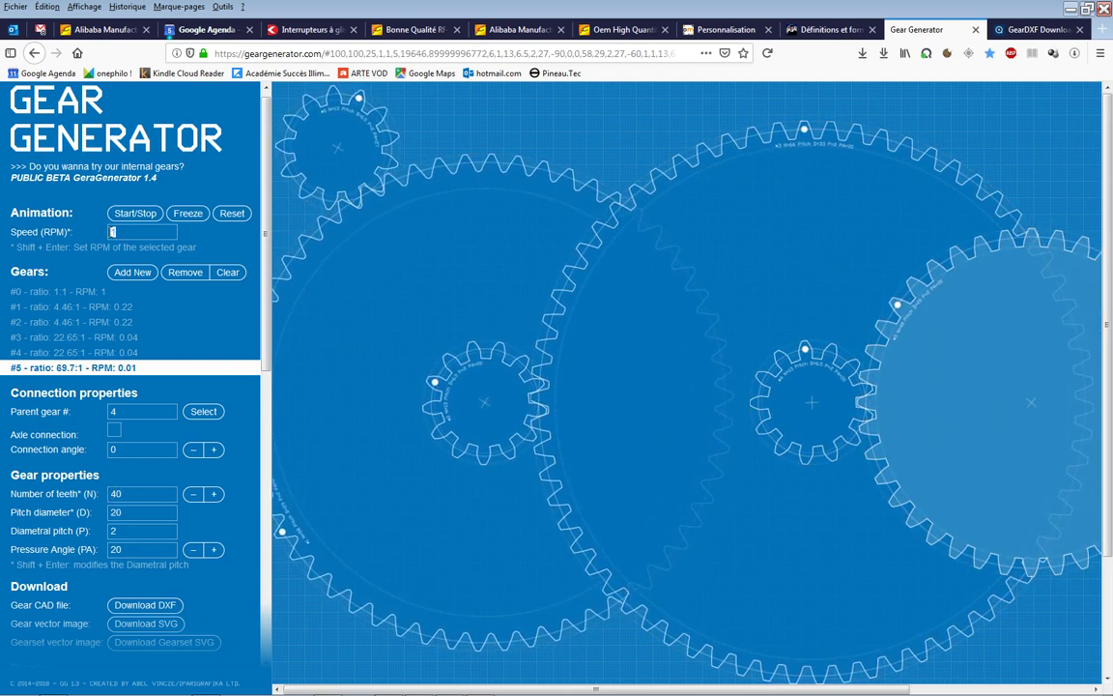
Try an animation speed of 50 RPM and set the speed to 2 RPM.
text(50)
key(Return)
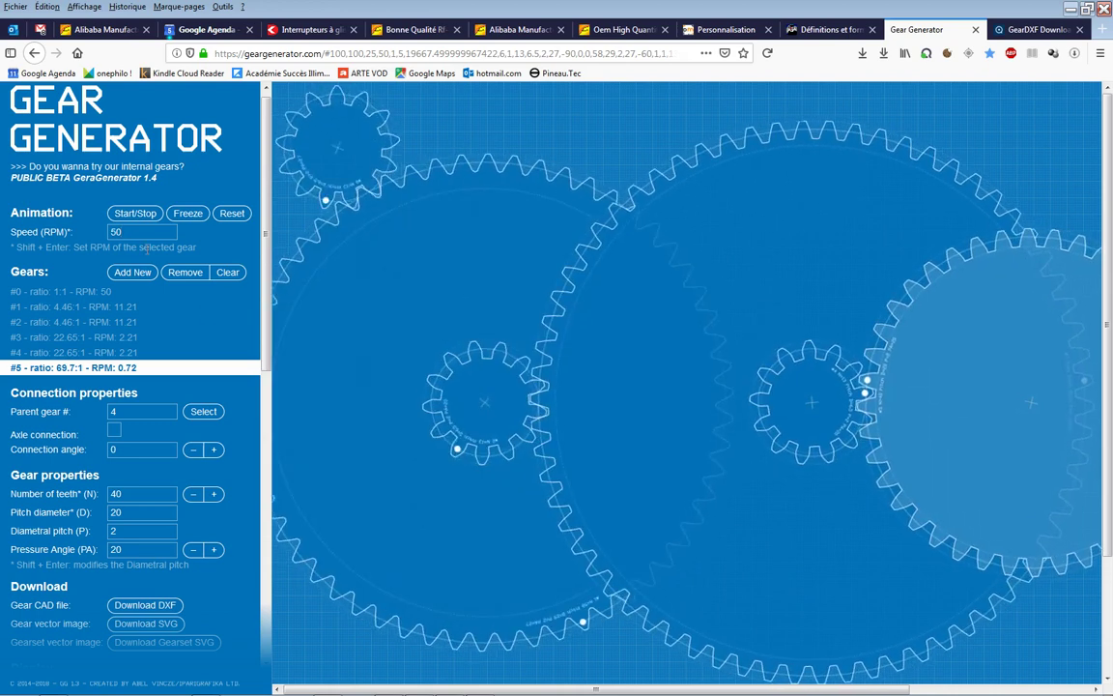
double_click(118, 232)
text(2)
key(Return)
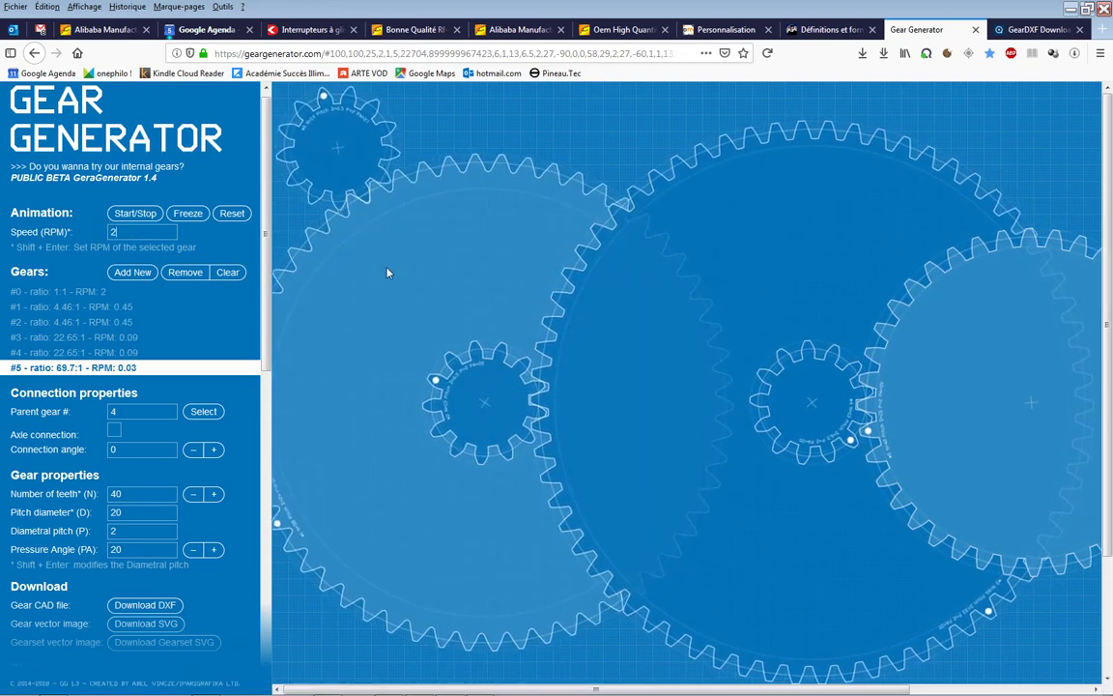
Check the download plans for the gear's DXF file and view the GearDXF page on software.informer.
click(145, 605)
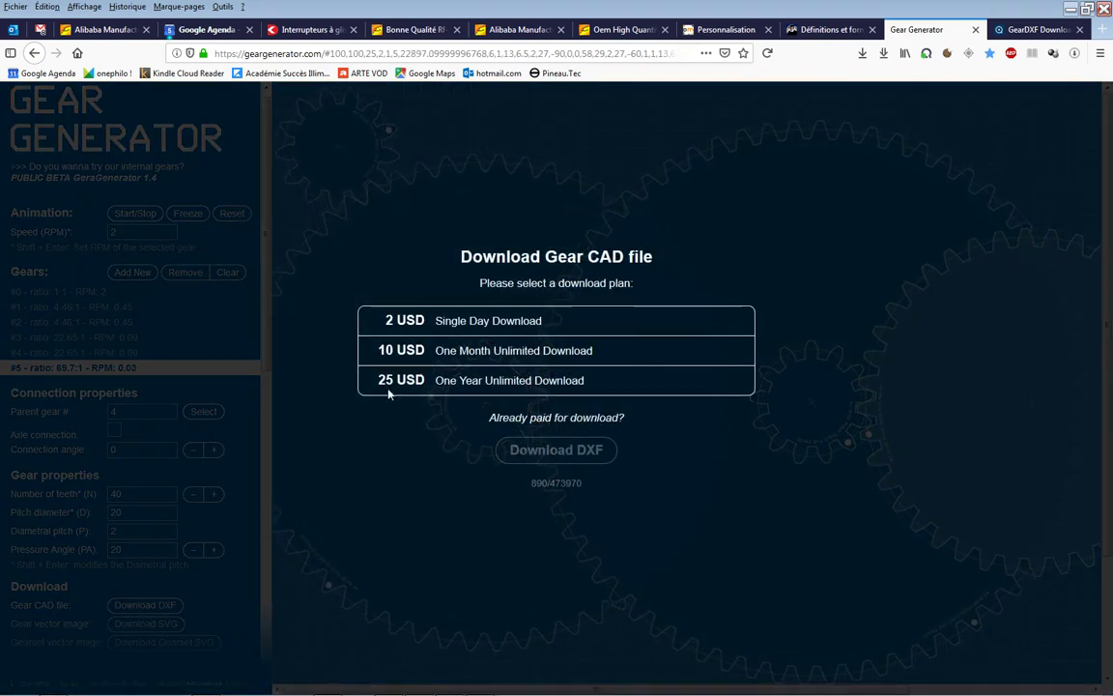
click(356, 470)
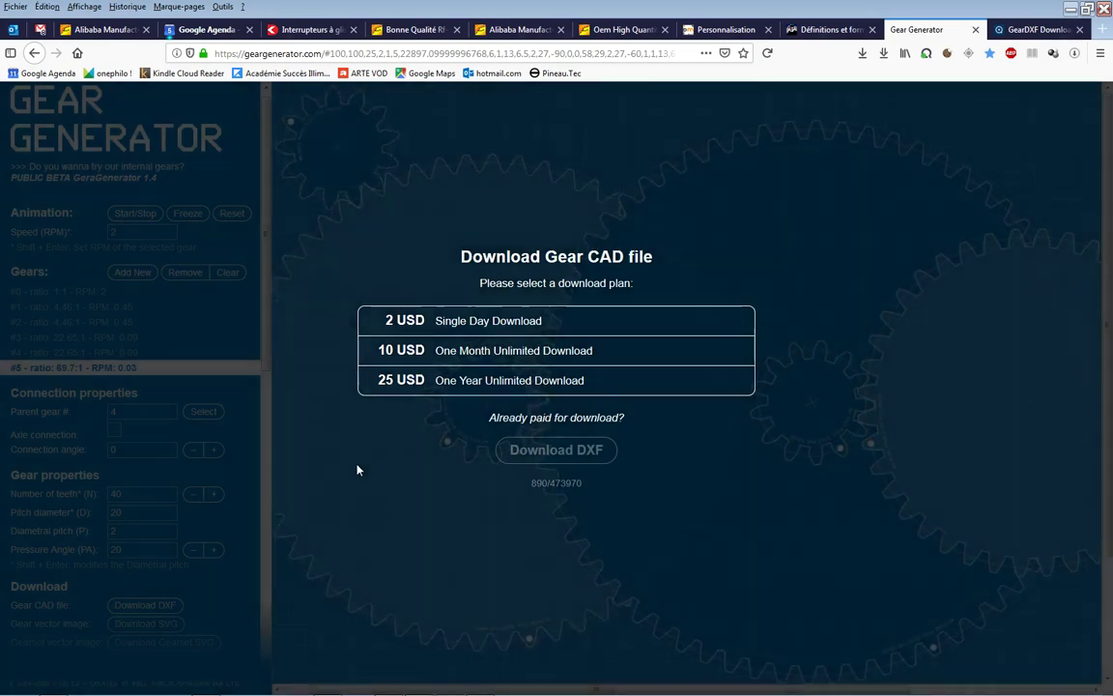
click(1022, 31)
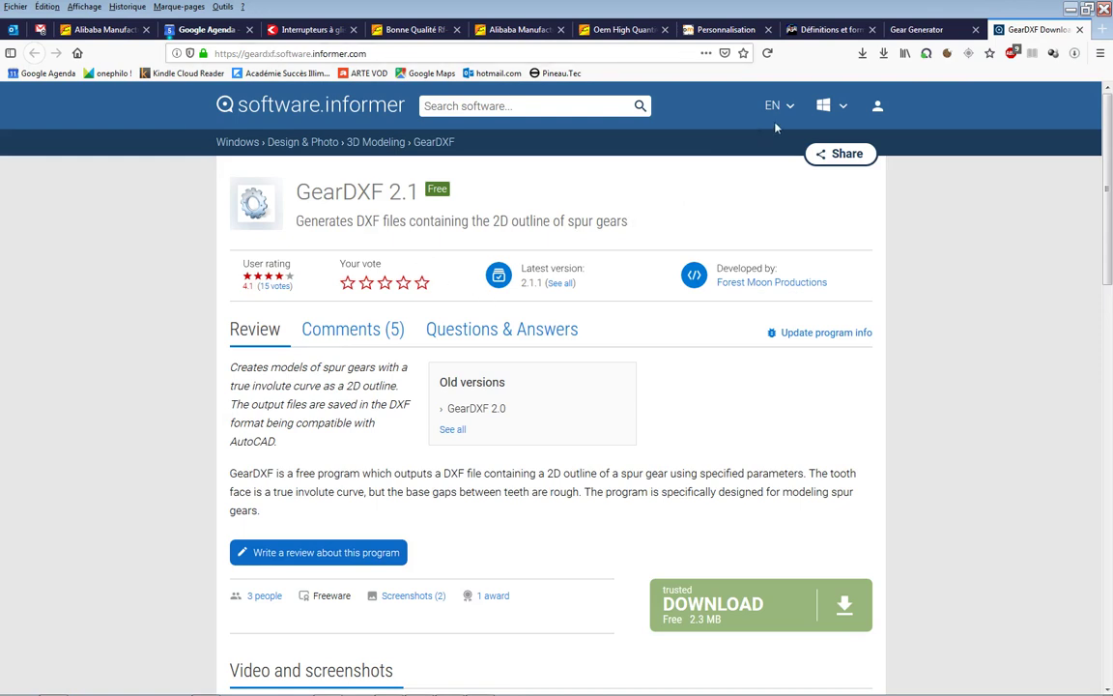
click(925, 30)
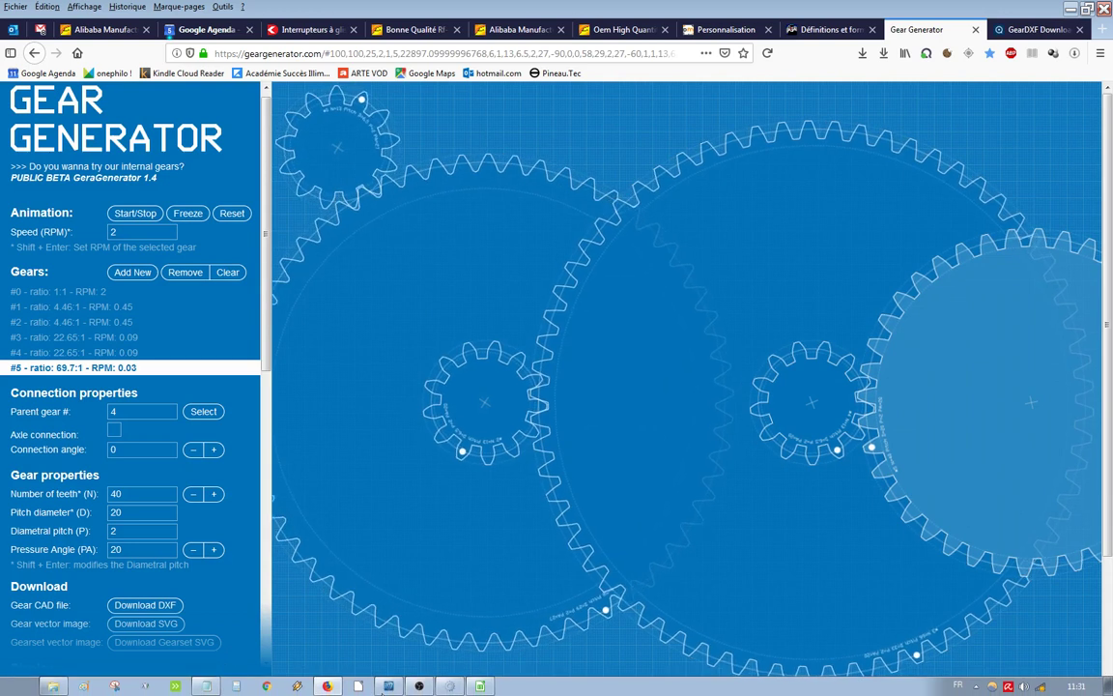
Switch to GearDXF beside the gear spreadsheet, try 16 teeth and restore the number of teeth to 13.
click(477, 688)
click(450, 689)
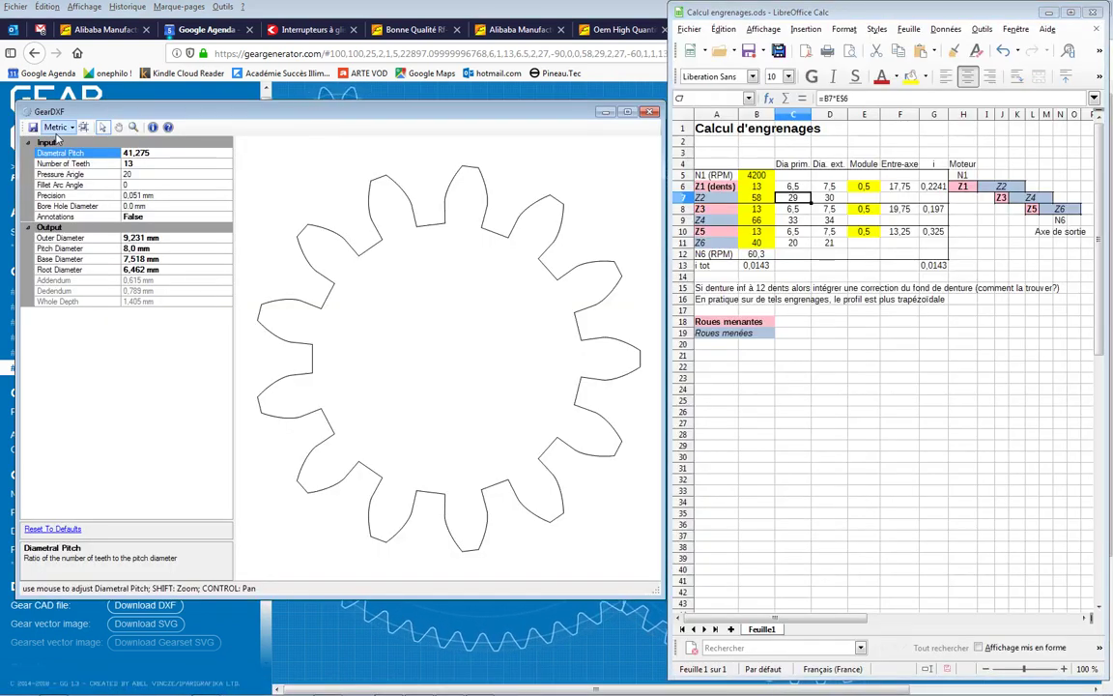
click(141, 164)
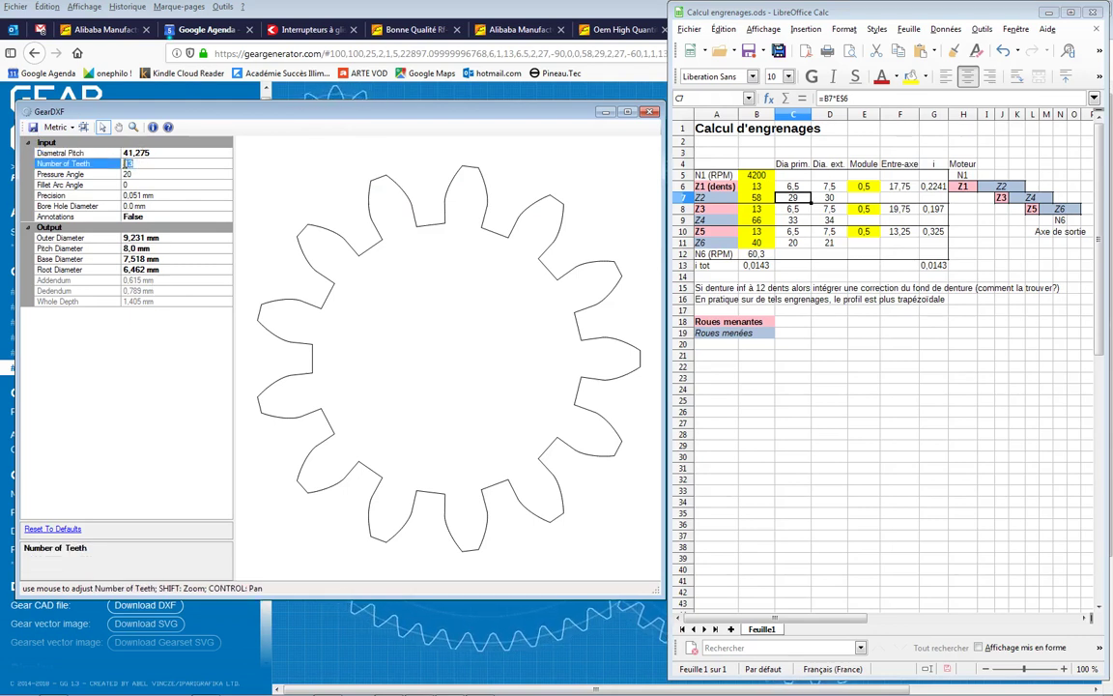
text(1)
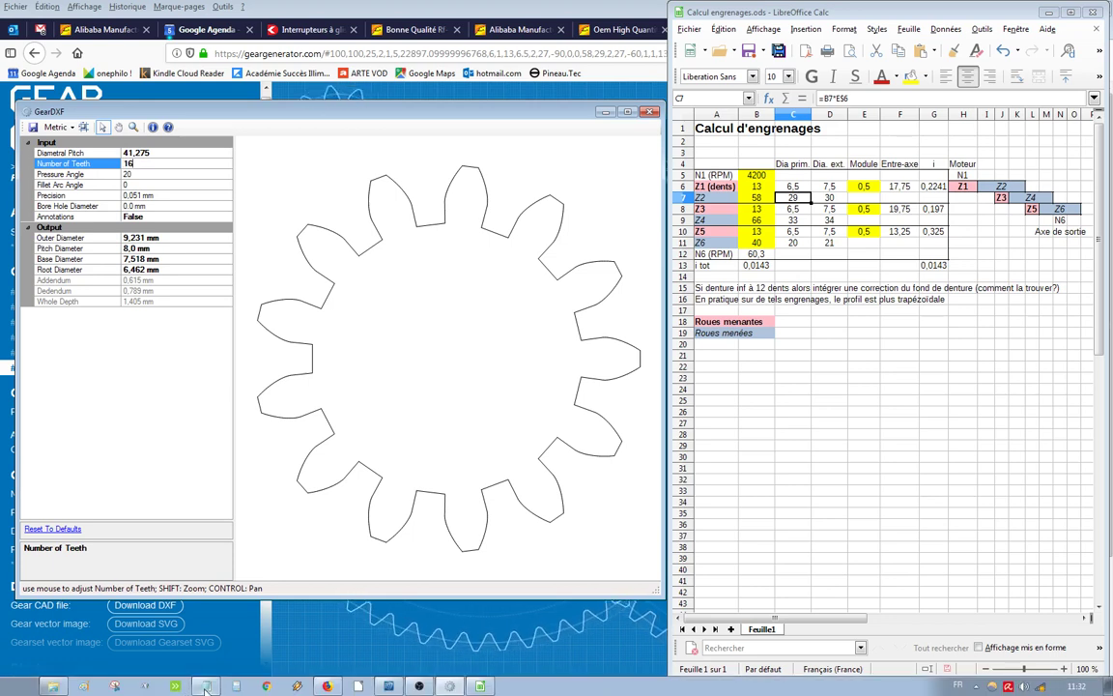
text(6)
key(Return)
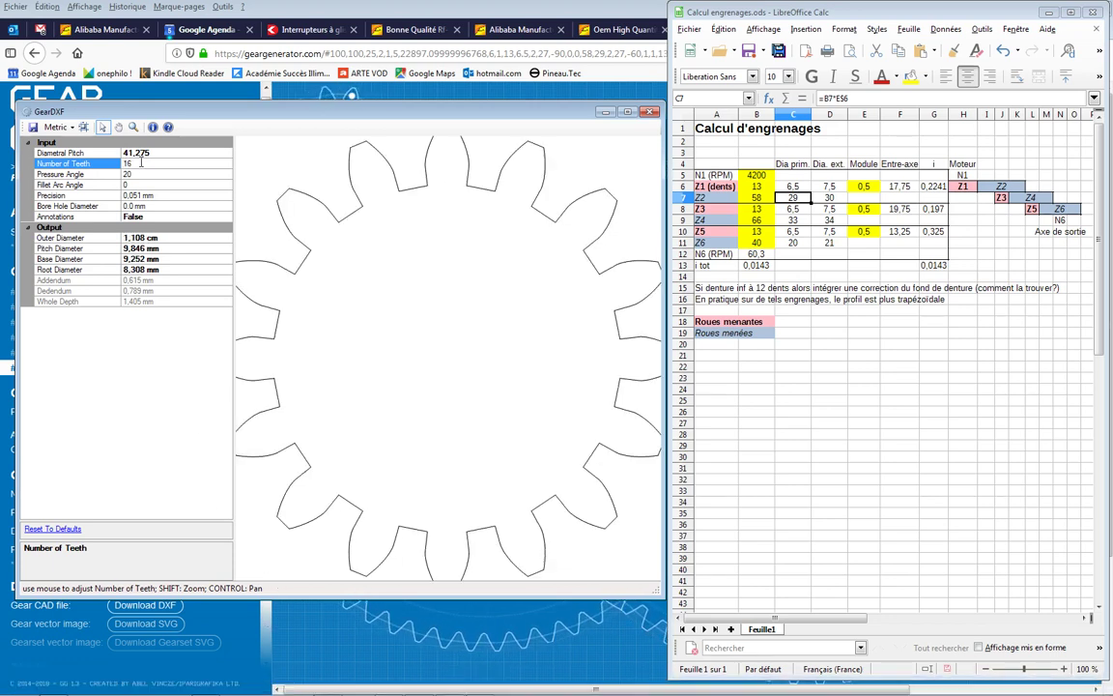
text(13)
key(Return)
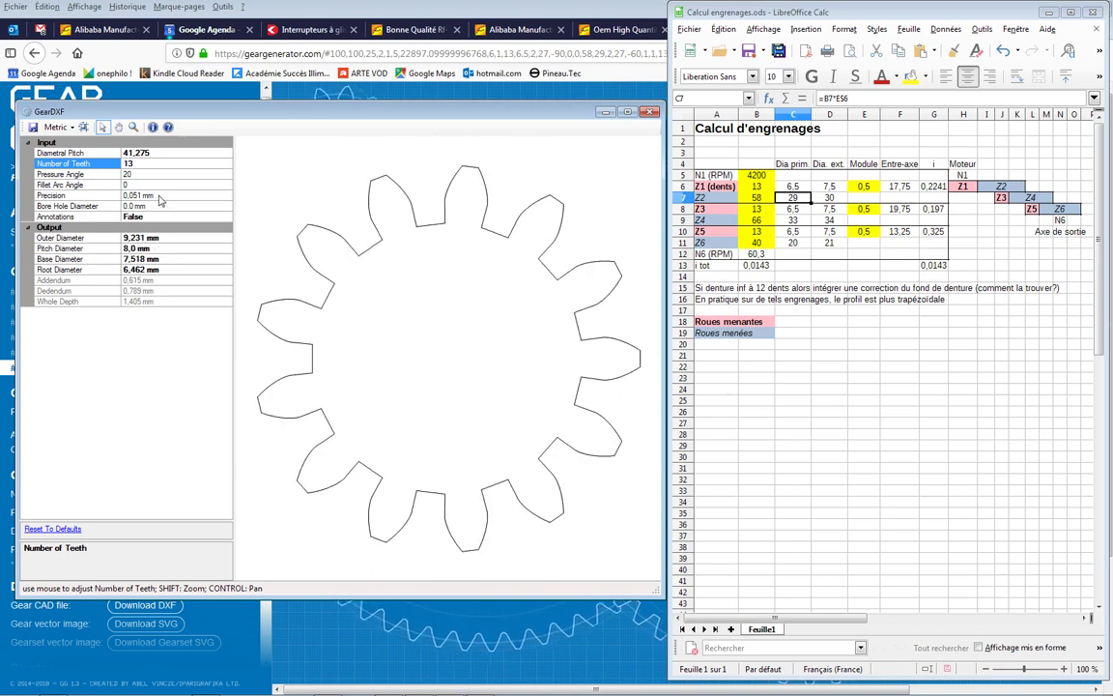
Set the number of teeth to 40, bring up the Texte vidéo 1 notes and fit the whole gear in view.
text(40)
key(Return)
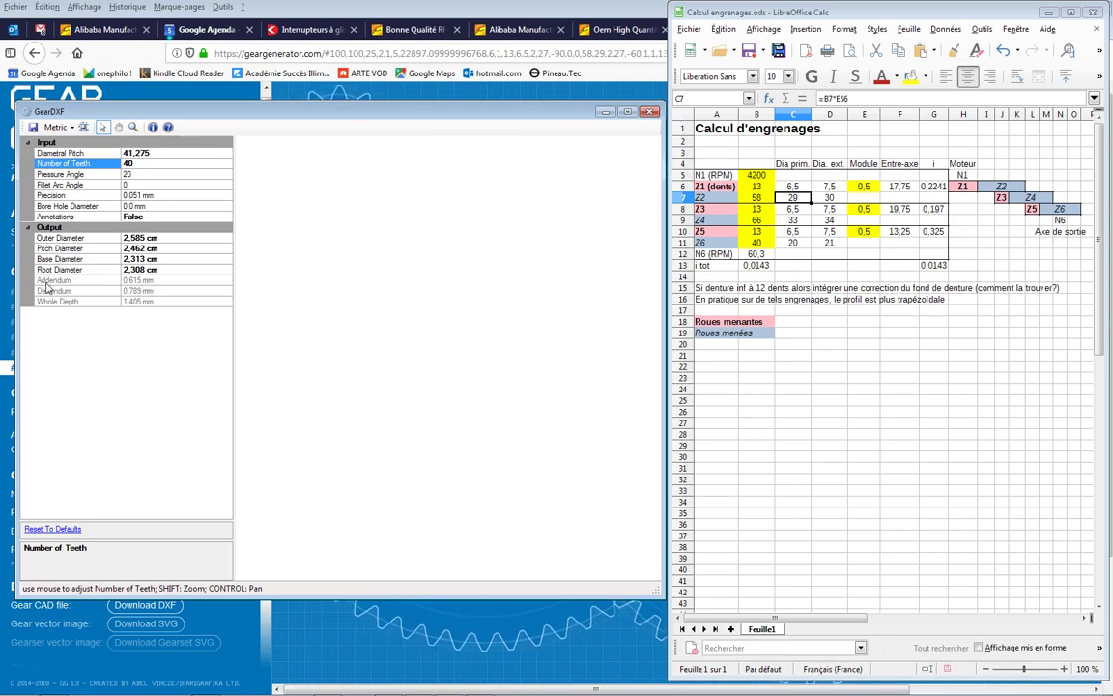
click(217, 686)
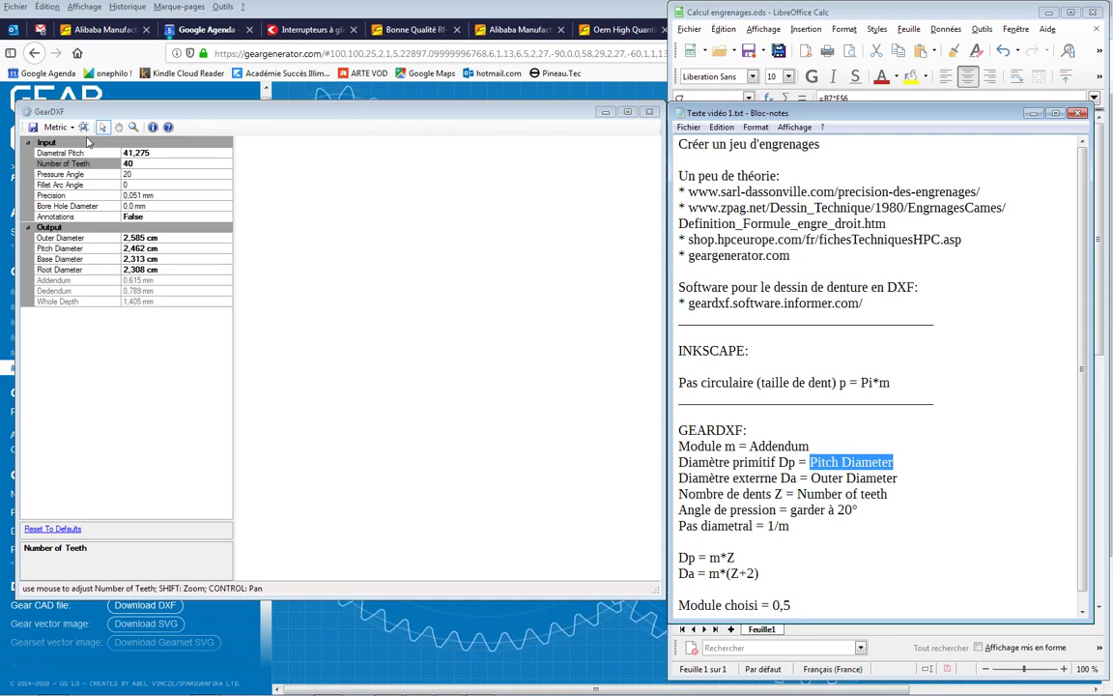
click(92, 162)
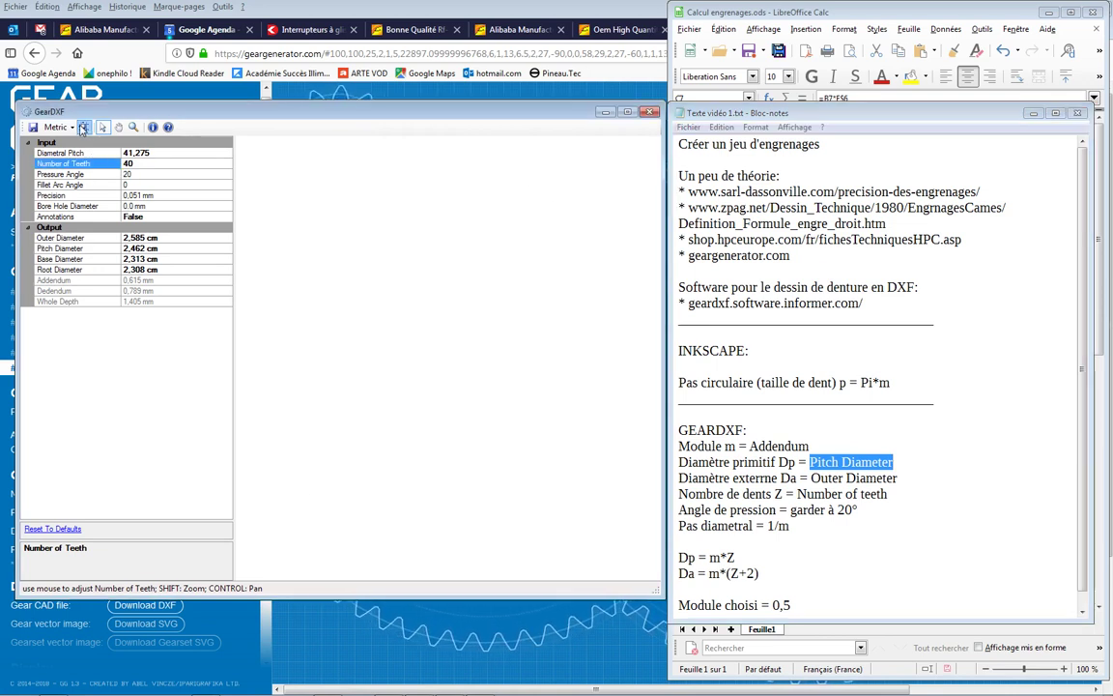
Compare the gear's Addendum, Diametral Pitch and Pitch Diameter with the GEARDXF definitions in the notes.
click(145, 280)
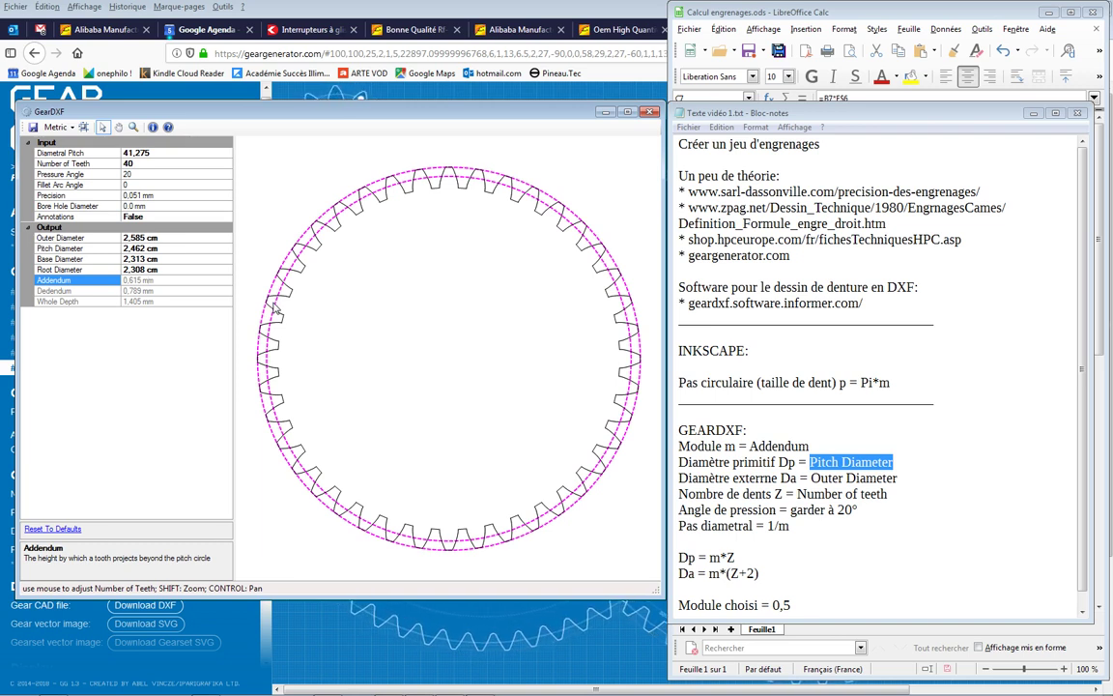
drag(157, 280, 132, 281)
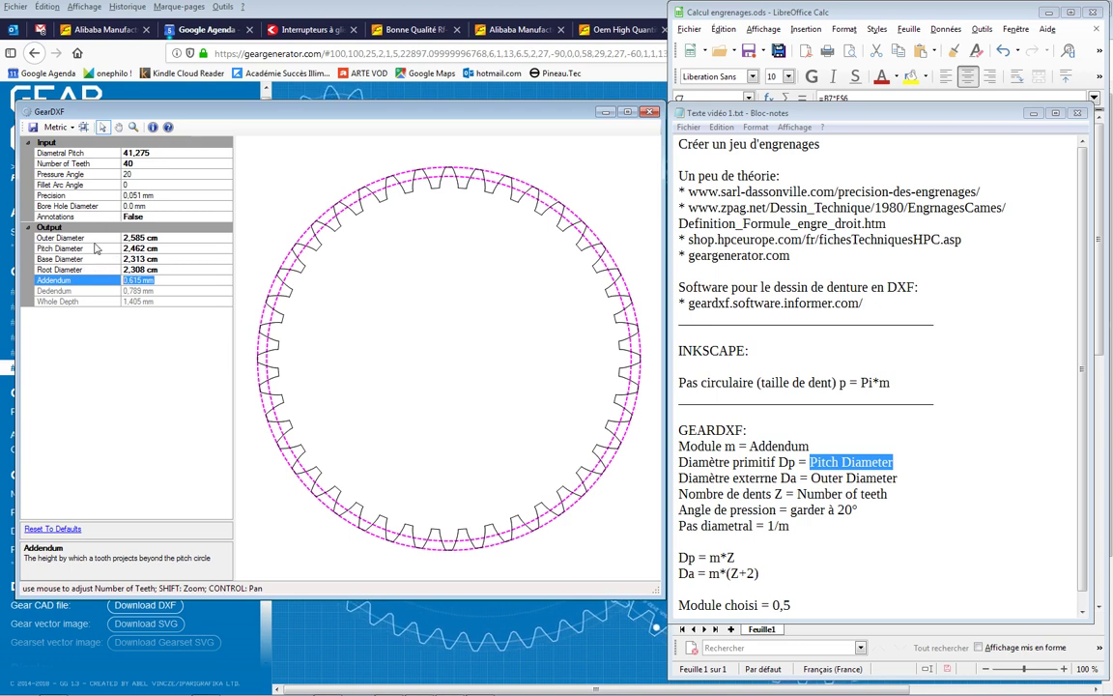
click(95, 153)
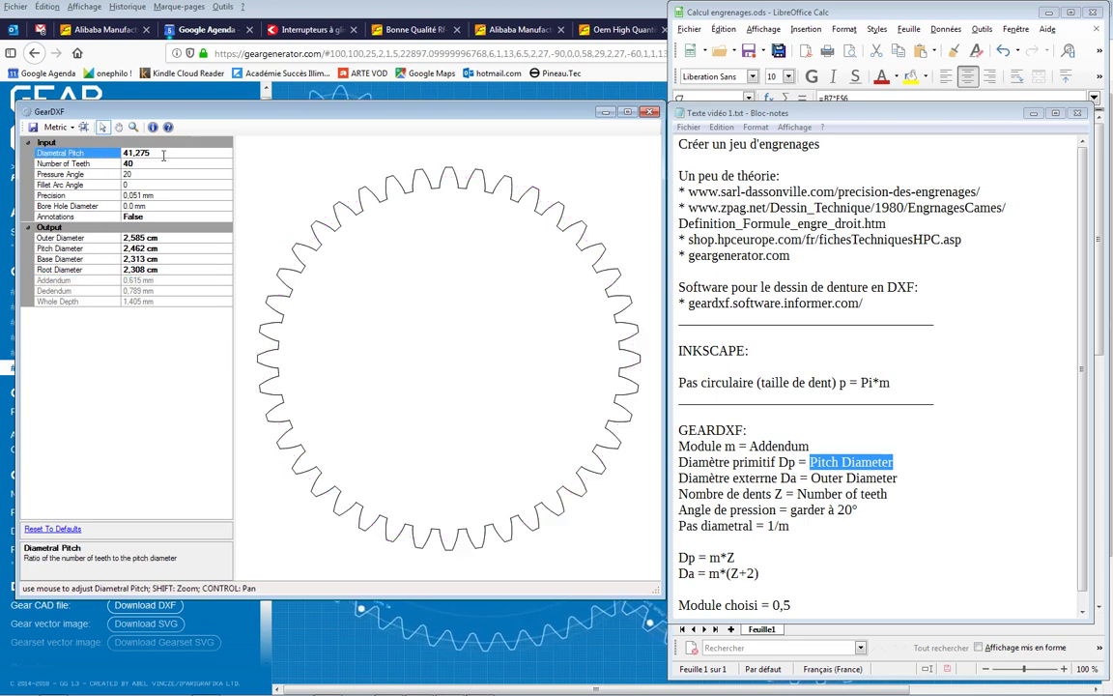
drag(165, 154, 126, 153)
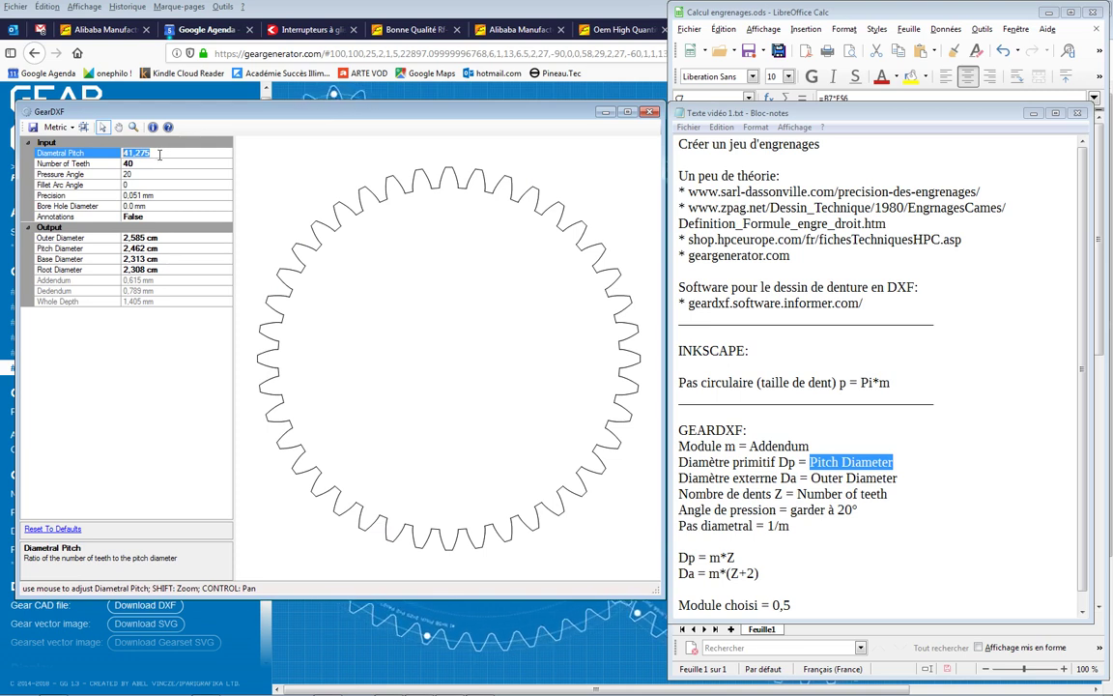
click(159, 280)
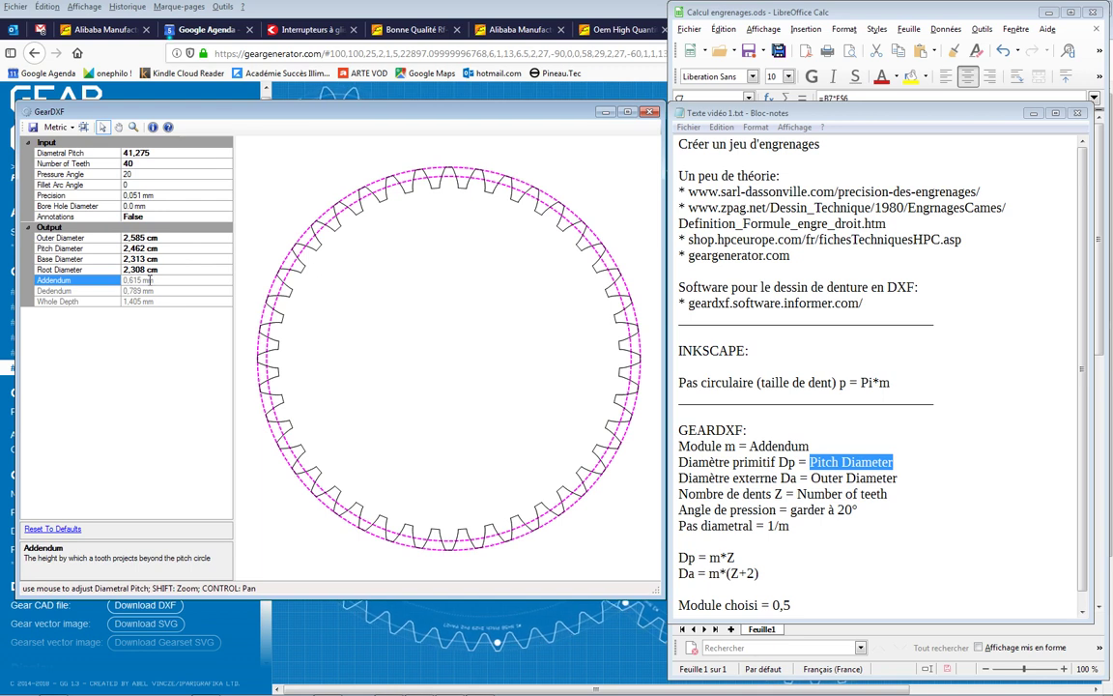
click(159, 248)
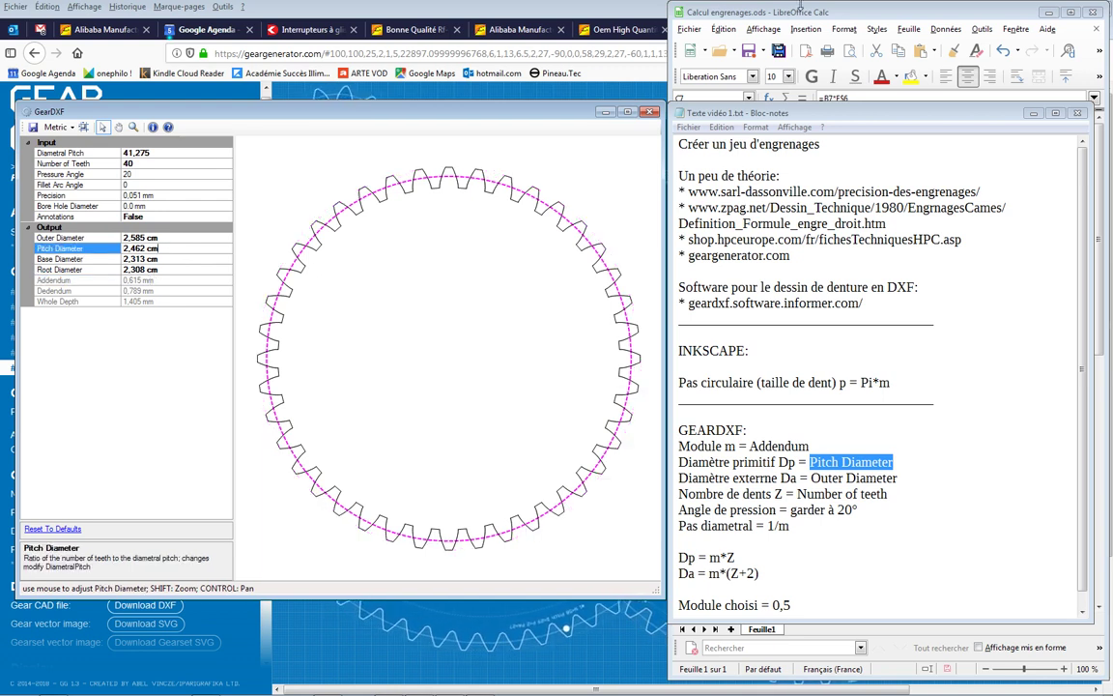
Look up Z6's tooth count and diameters in the spreadsheet and set the GearDXF gear's outer diameter to 21 mm.
click(712, 13)
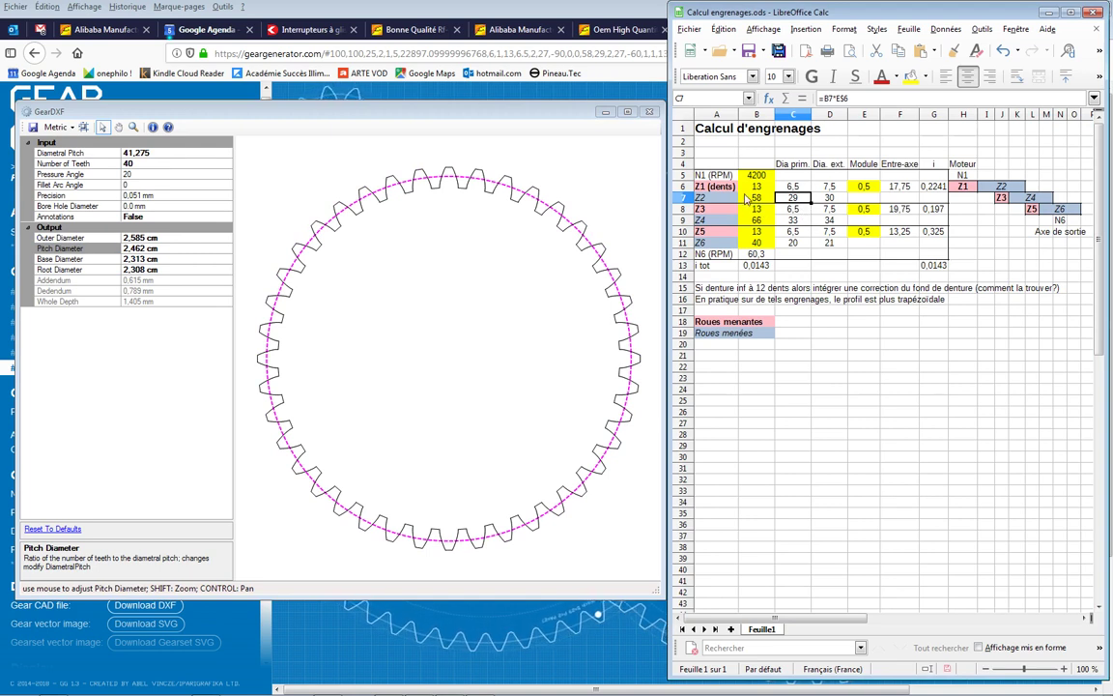
click(755, 244)
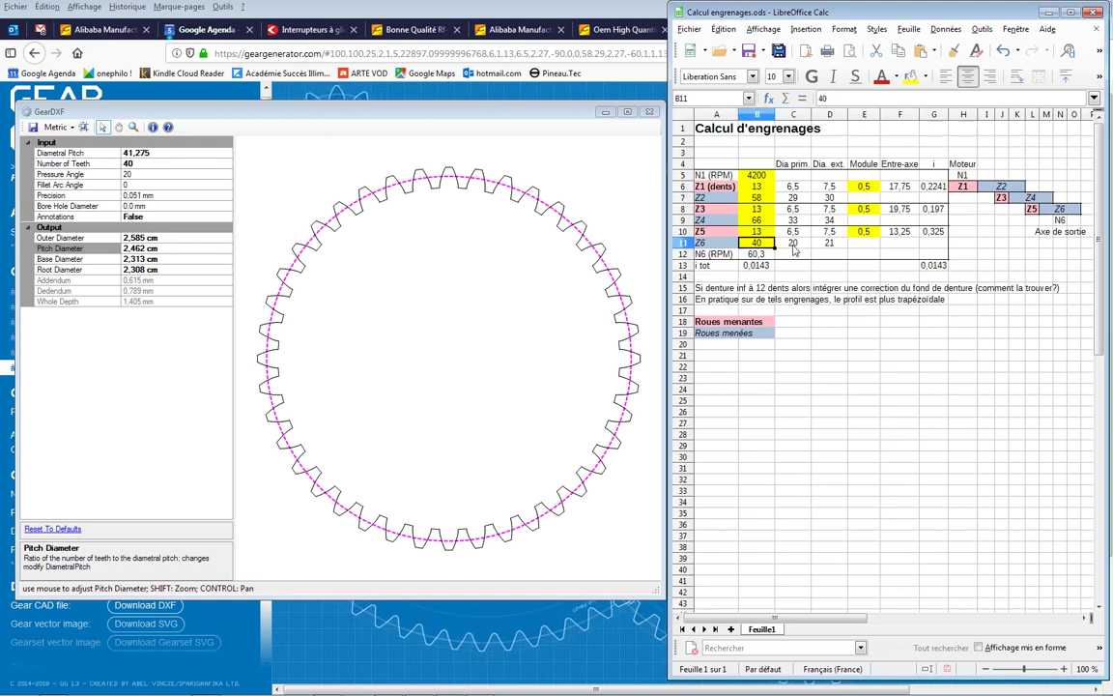
click(793, 244)
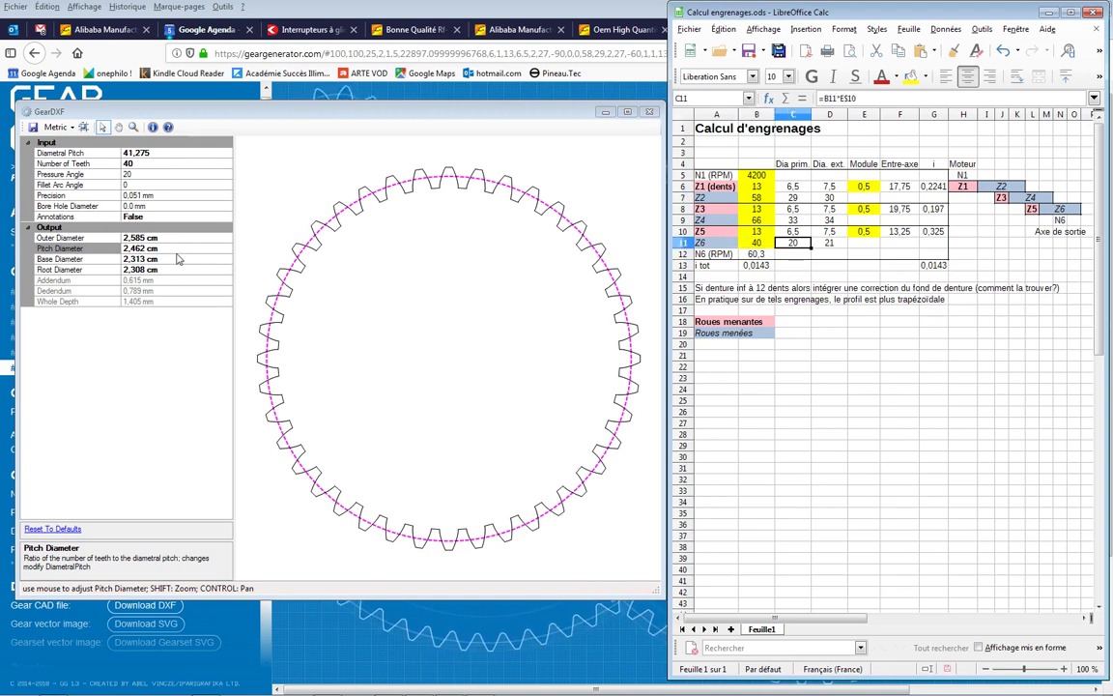
click(828, 245)
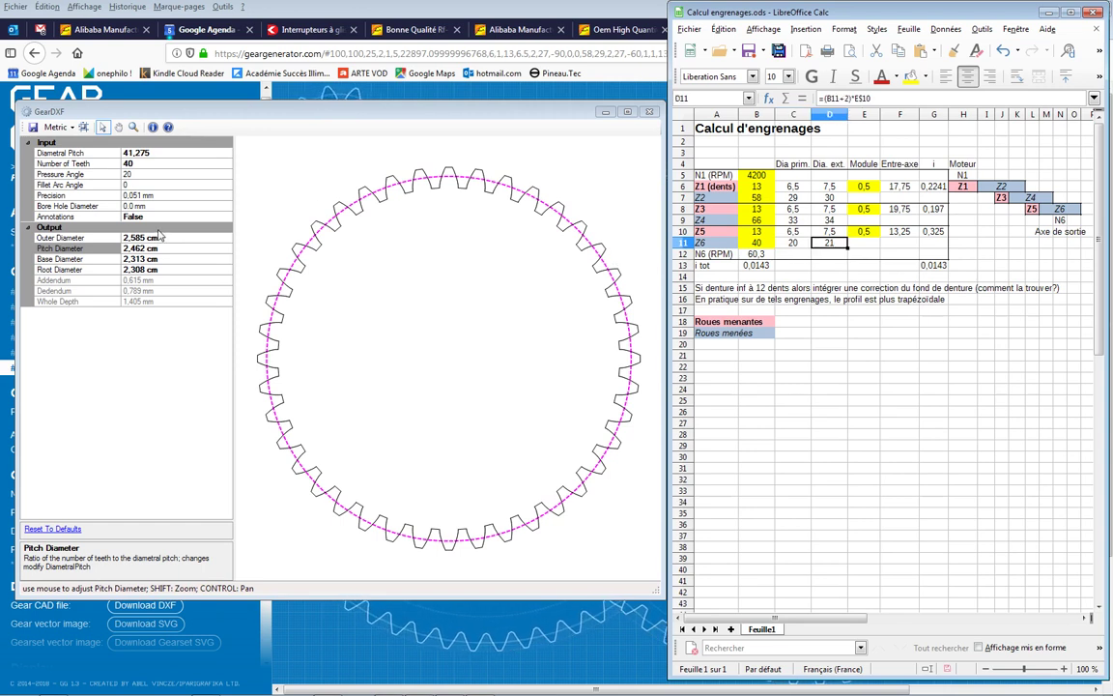
click(123, 237)
text(21)
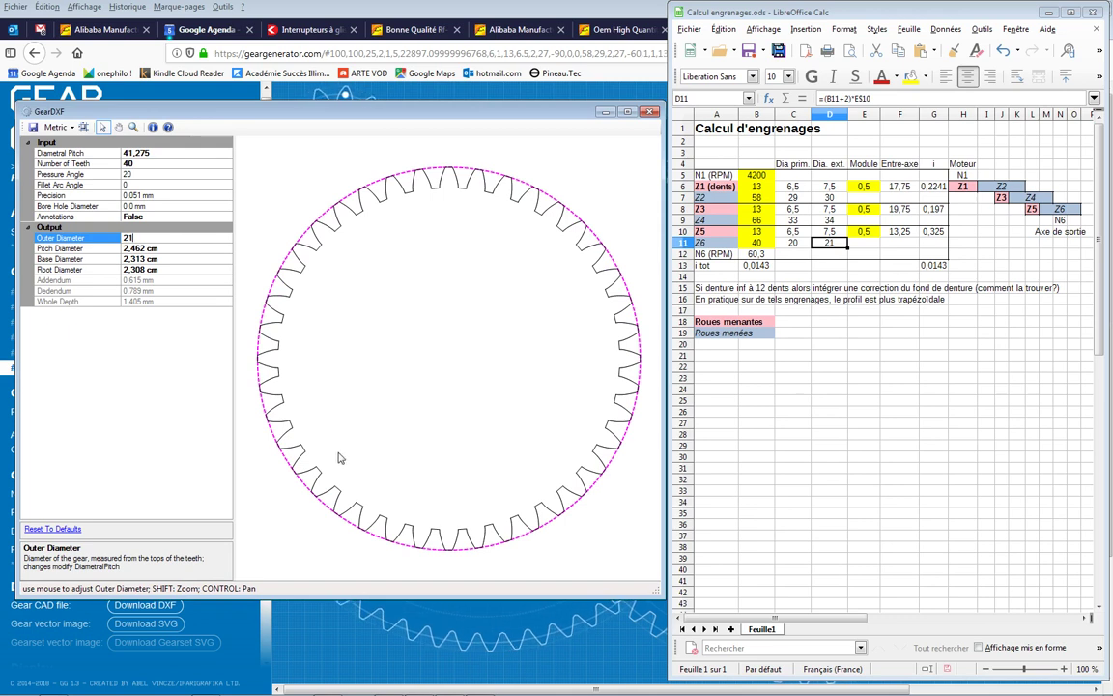
key(Return)
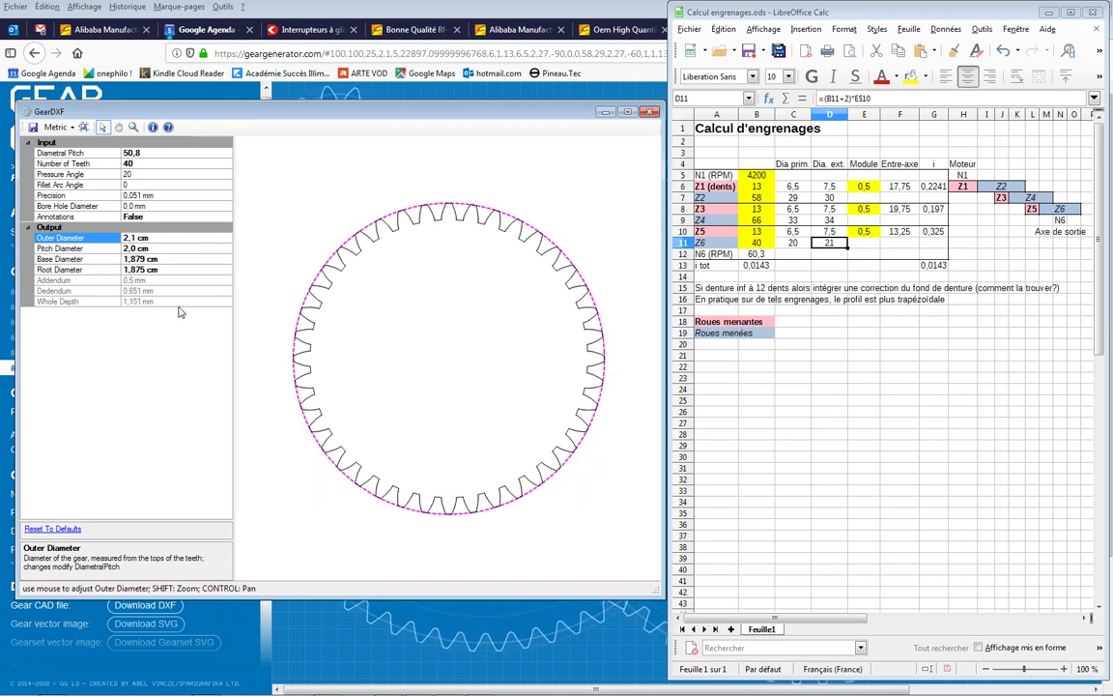
Check the gear's Addendum and Pitch Diameter against the module and Z6 pitch diameter in the spreadsheet.
click(141, 280)
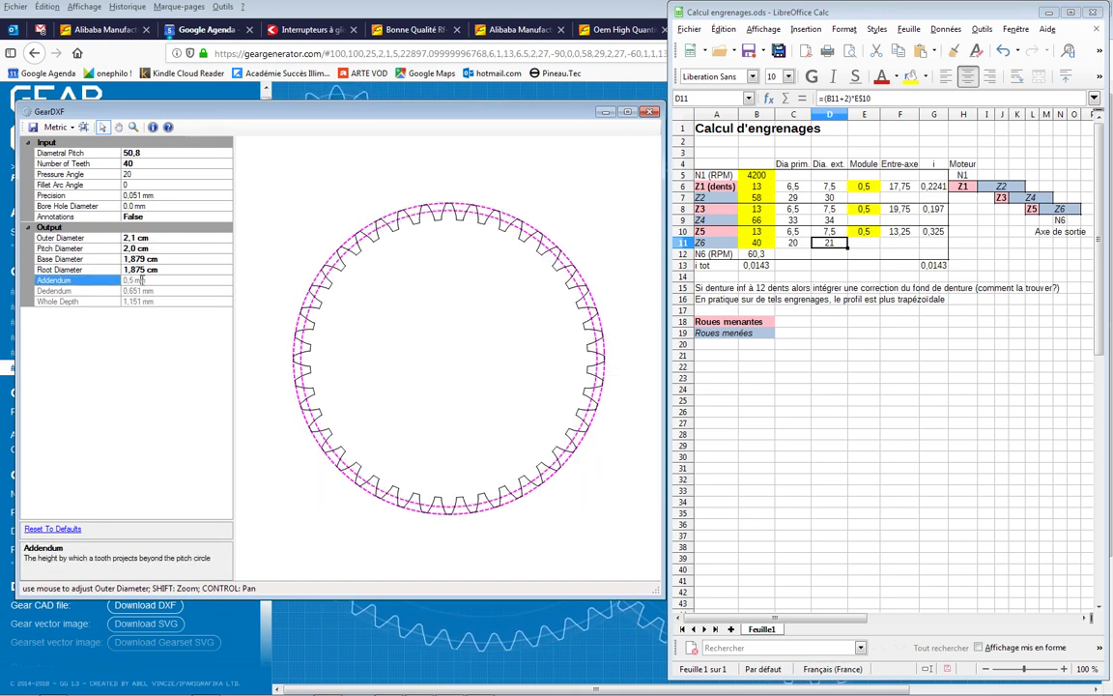
drag(152, 280, 120, 281)
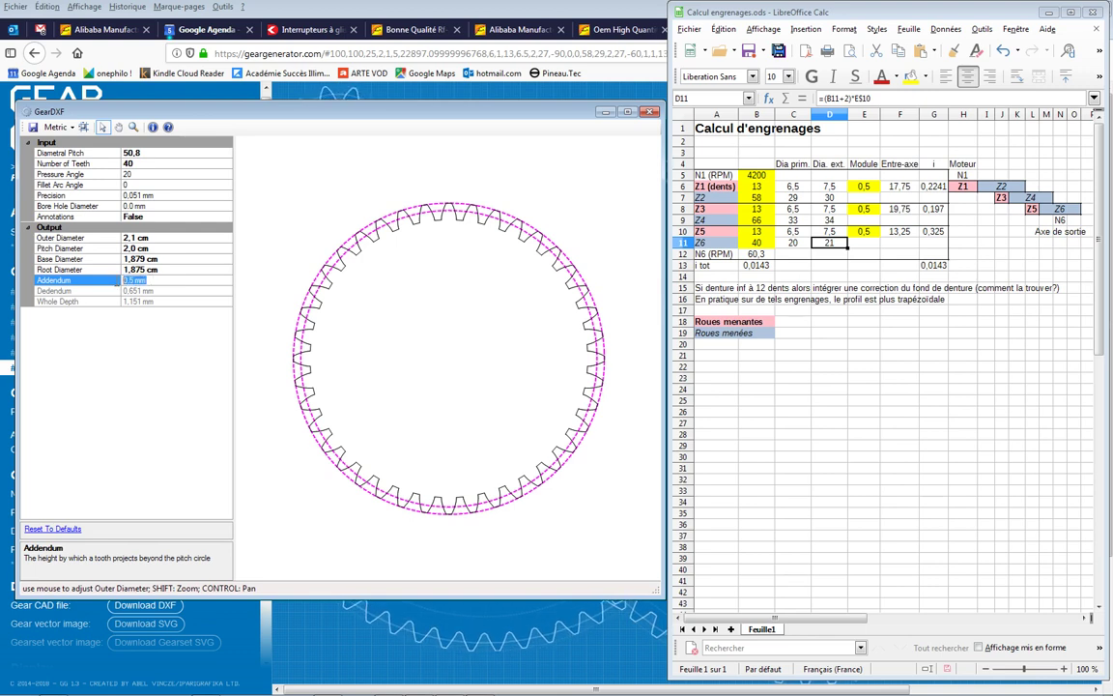
click(161, 249)
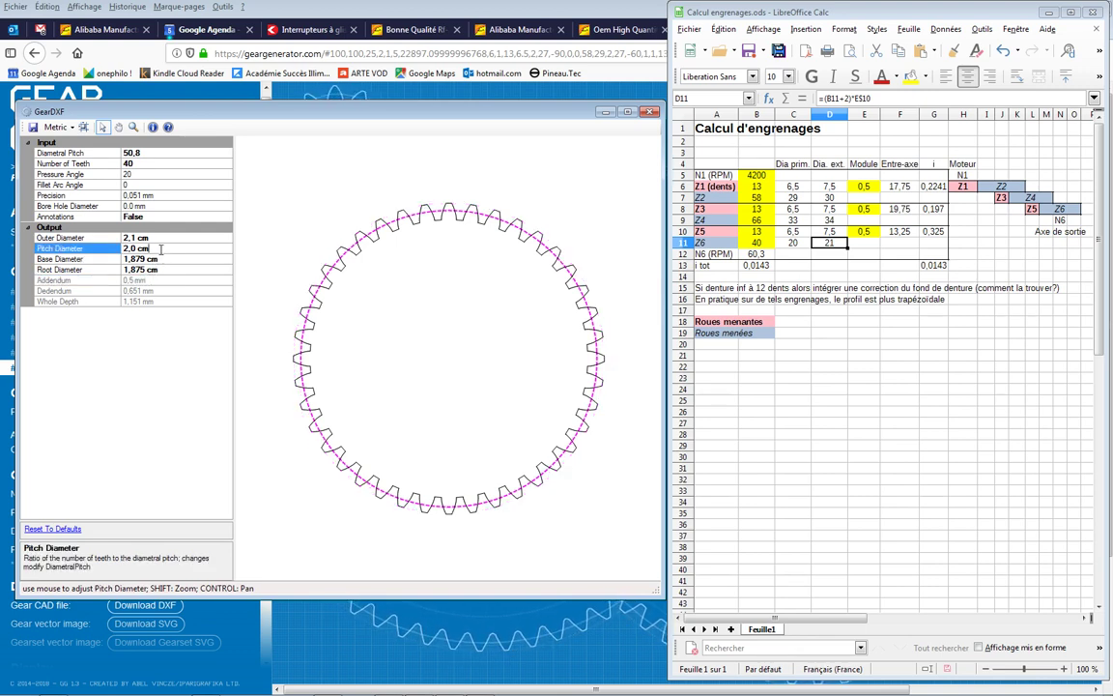
drag(160, 250, 122, 248)
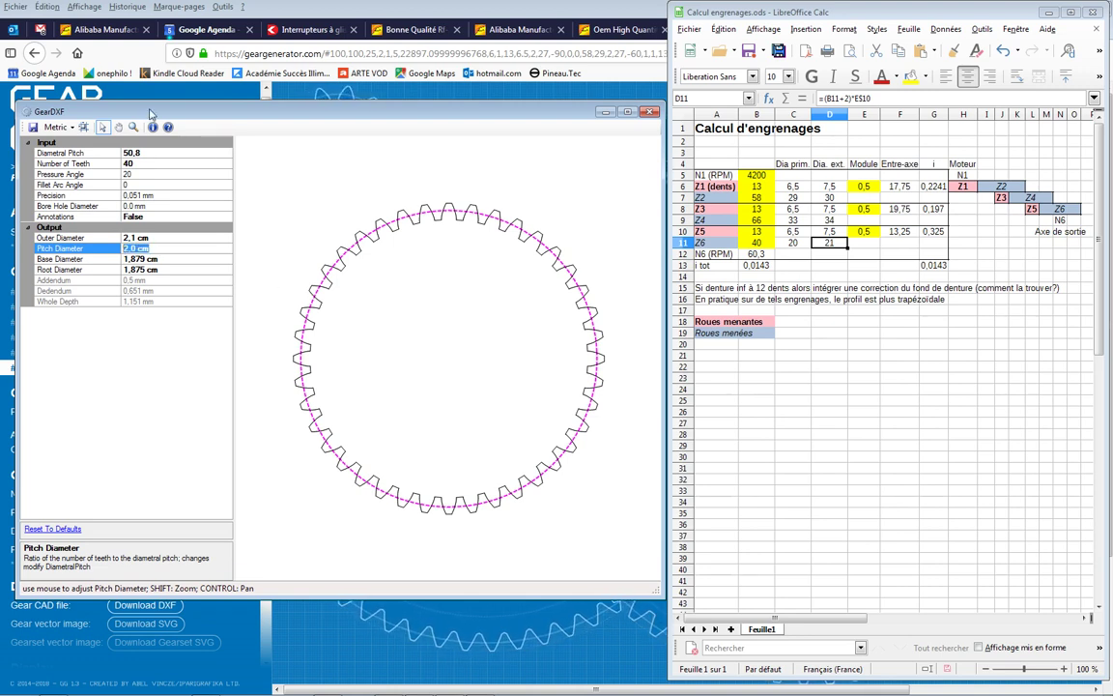
Look at gear #5's diametral pitch in Gear Generator, and bring GearDXF and the gear spreadsheet back into view side by side.
drag(169, 111, 499, 241)
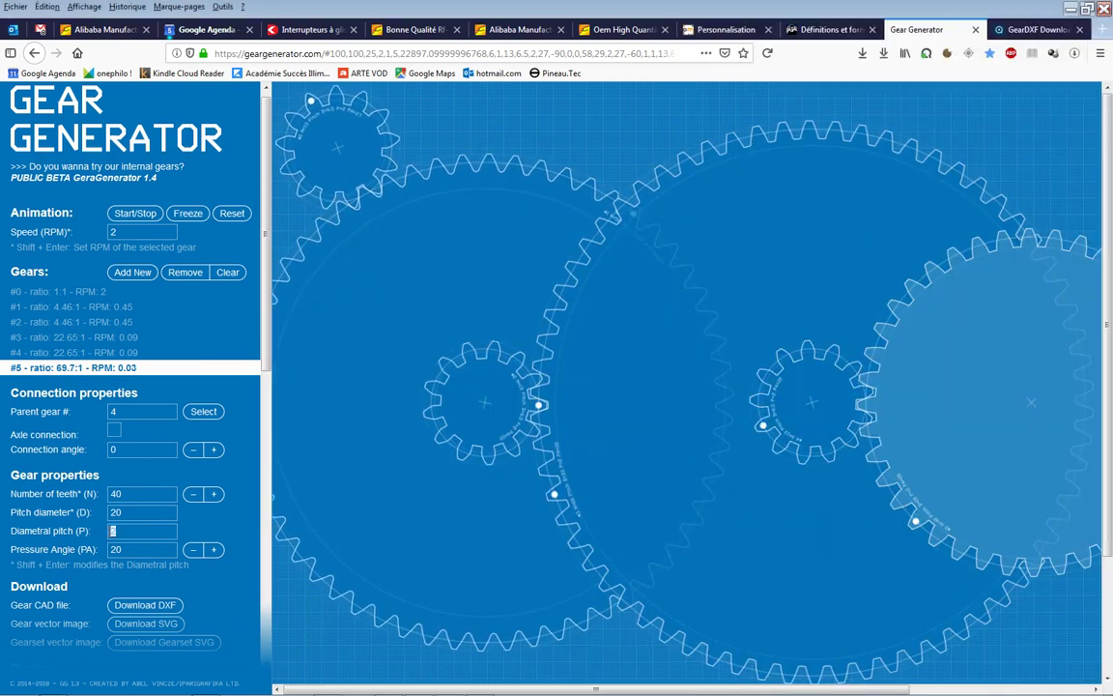
double_click(114, 531)
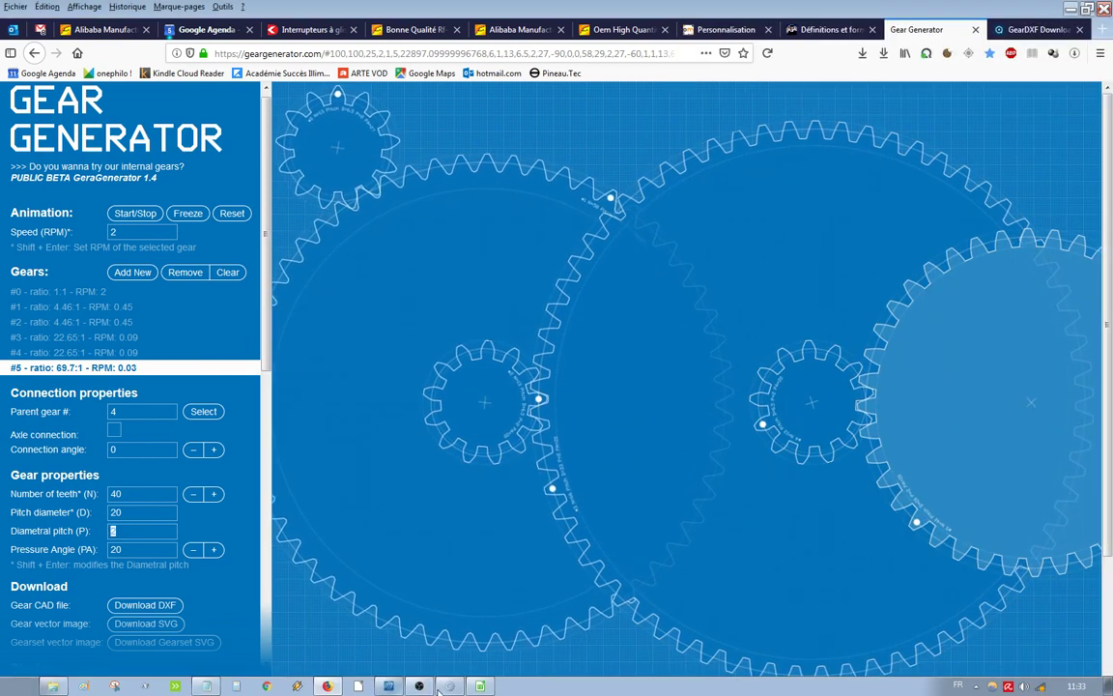
click(449, 684)
drag(570, 241, 263, 94)
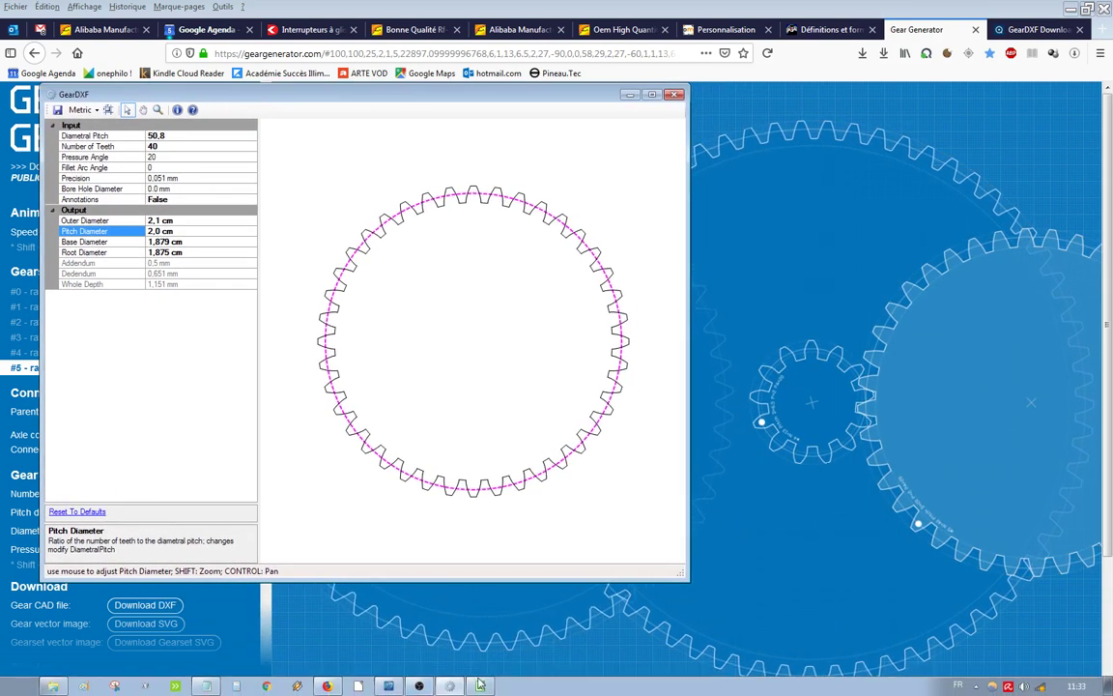
click(482, 686)
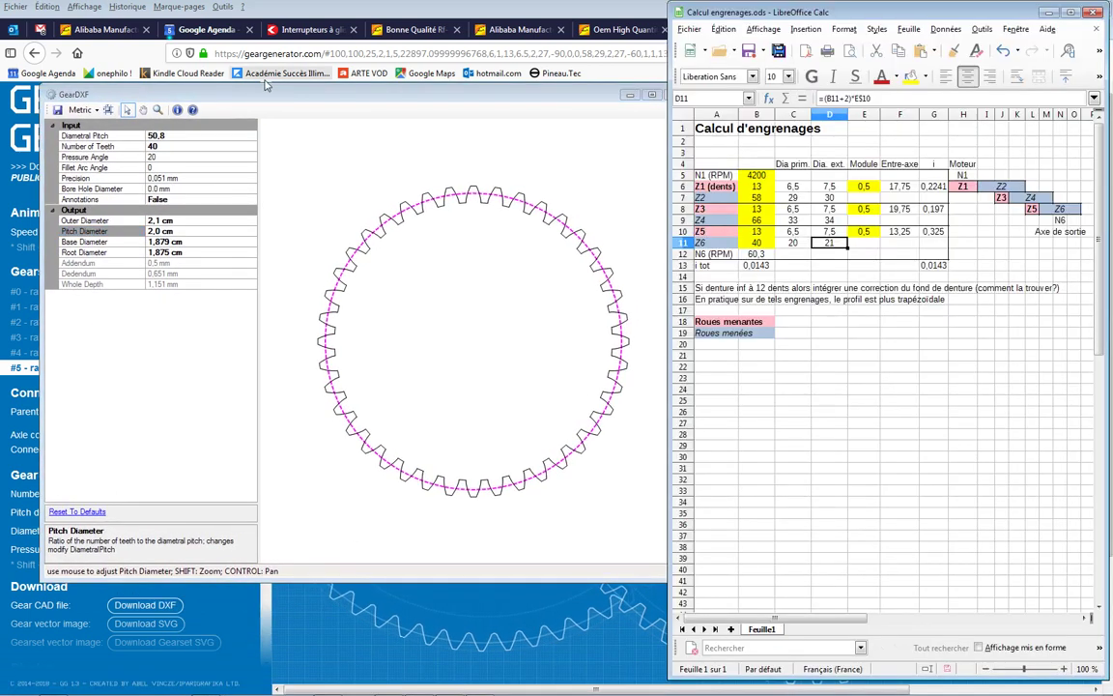
click(50, 100)
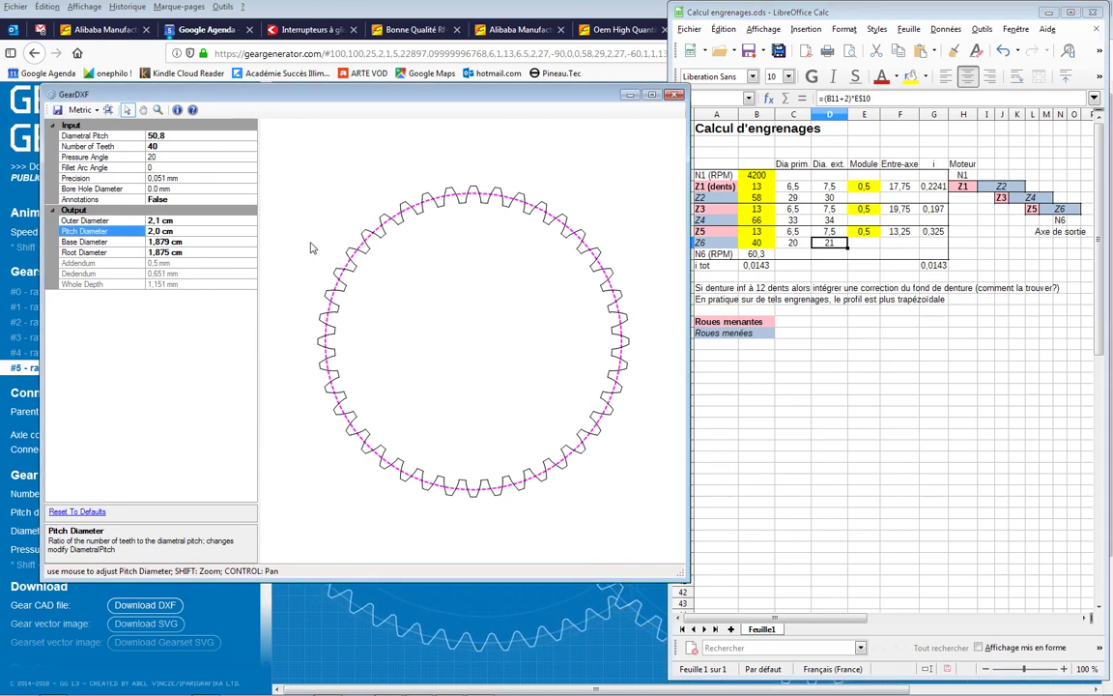
Save the gear outline as engren_Z40.DXF in 18 Boite à musique > Instruments CAD > Engrenage, replacing the existing file.
click(57, 109)
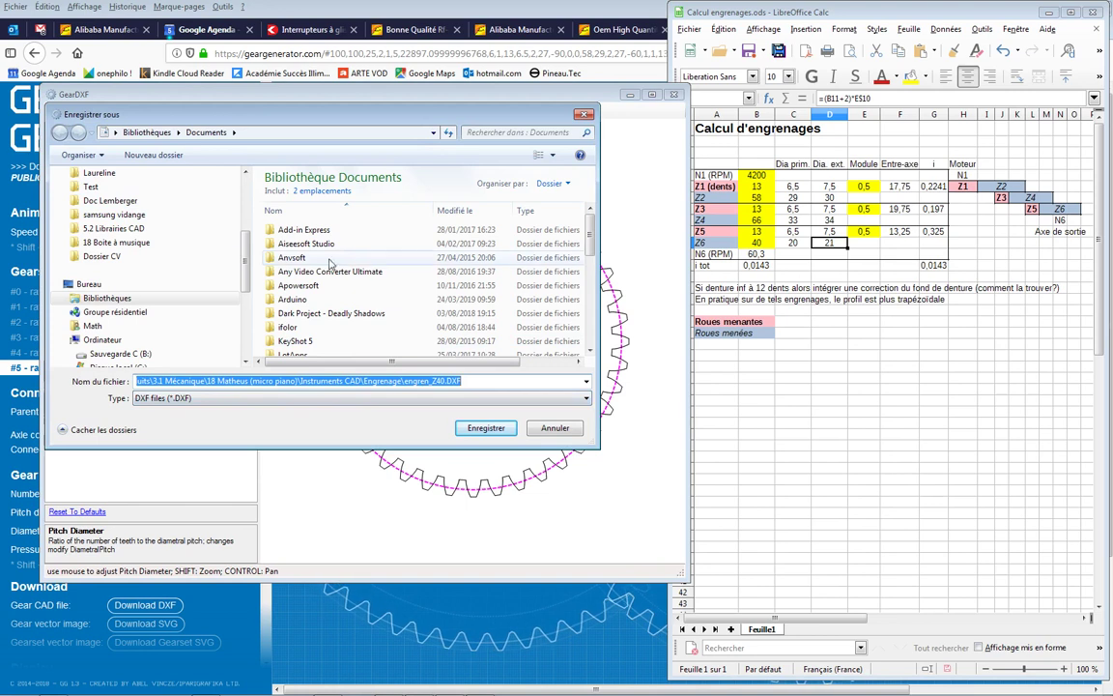
click(154, 243)
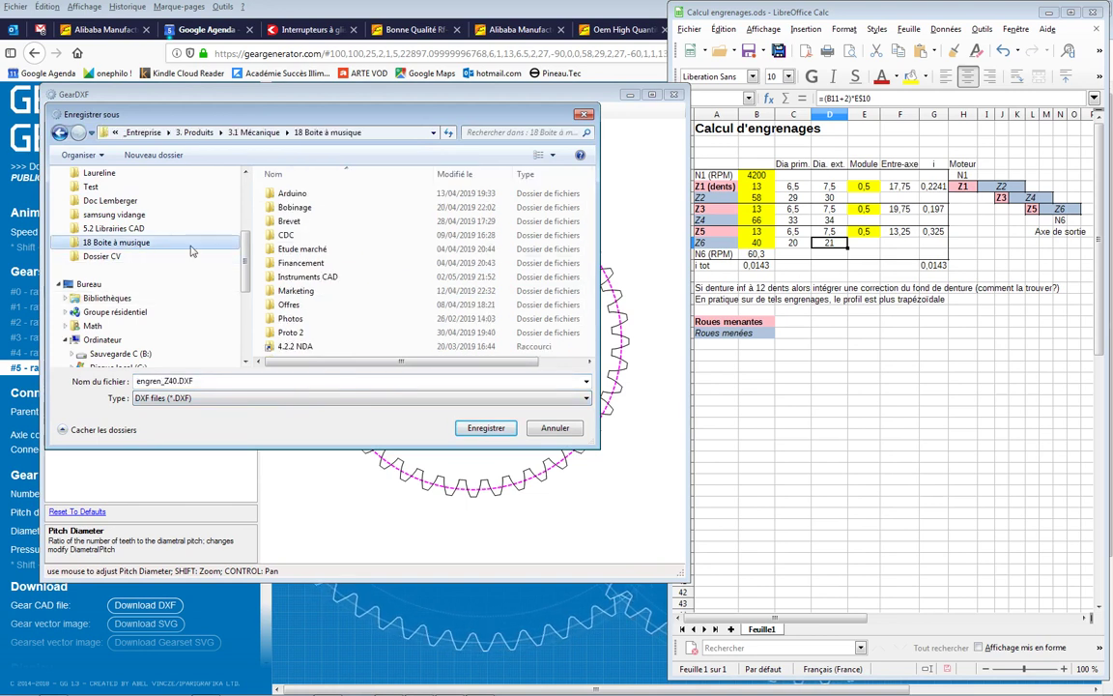
double_click(318, 277)
double_click(300, 208)
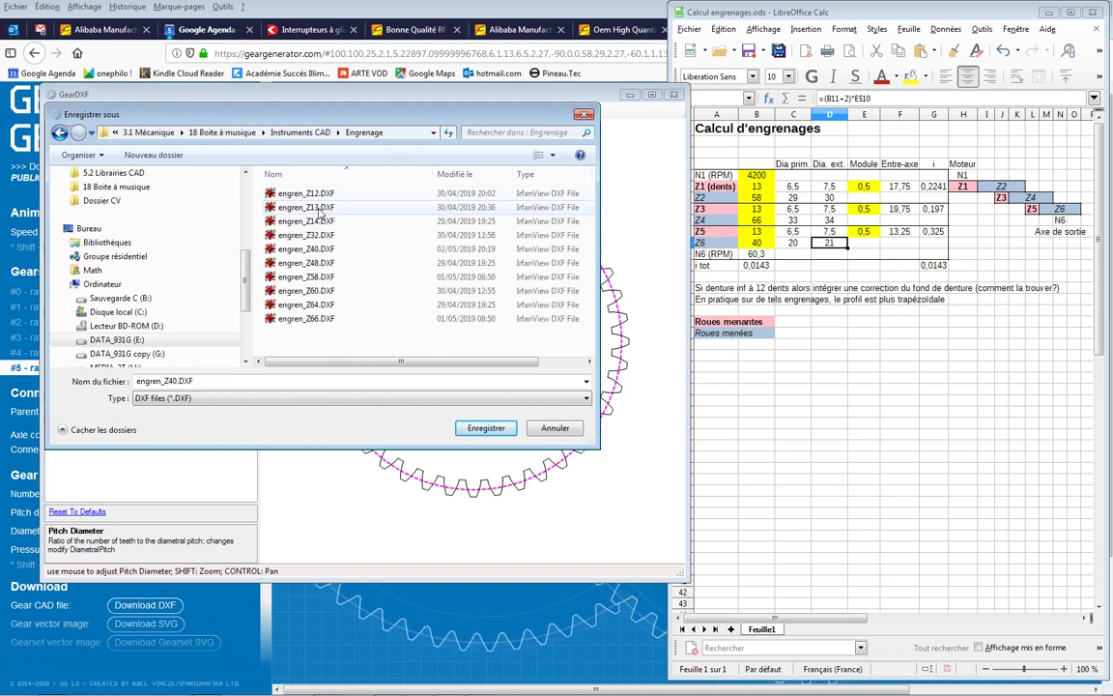
click(320, 262)
click(486, 427)
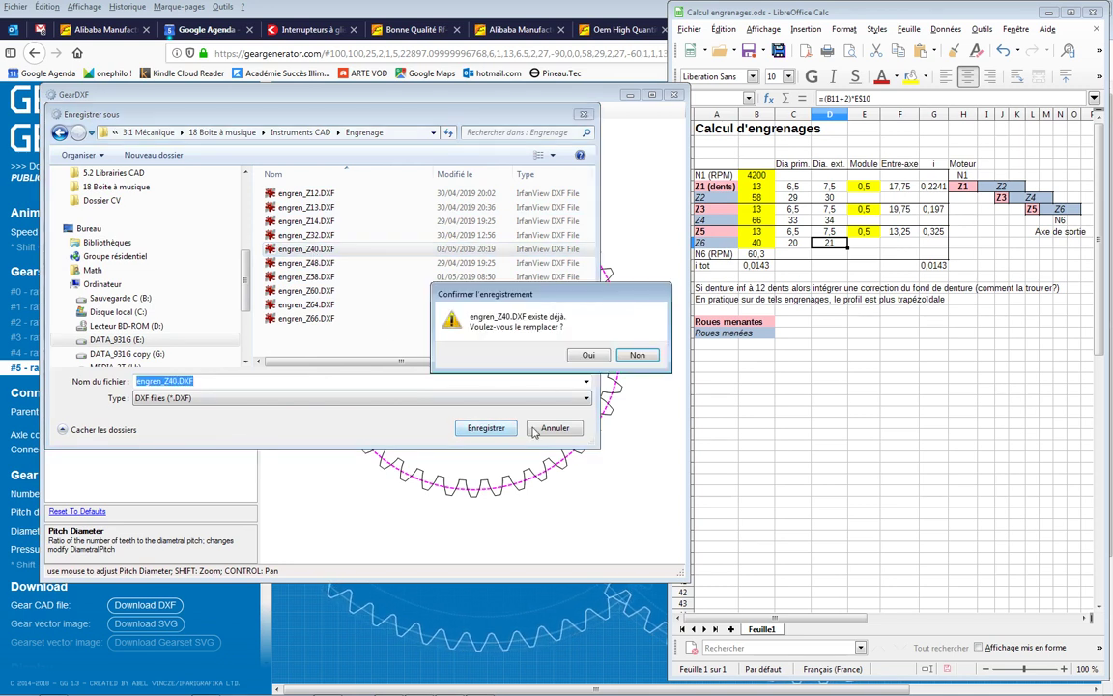
click(586, 351)
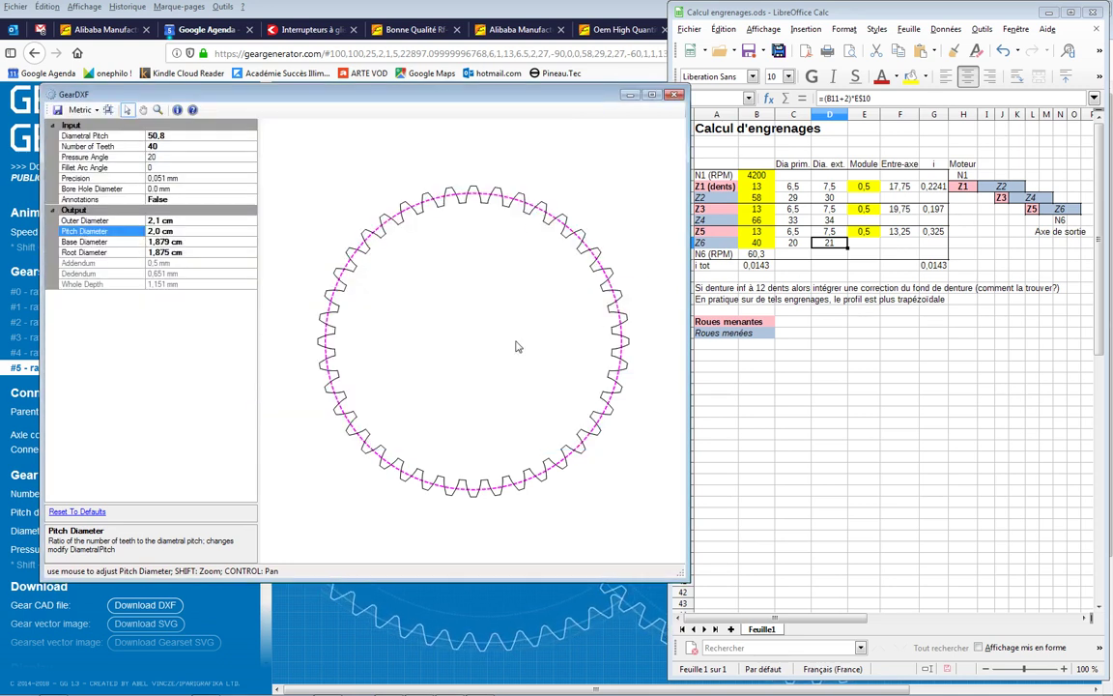
Switch to SpaceClaim to view the Exemple engrenages.2 assembly and the empty Conception8 design, and return to Gear Generator.
mouse_move(460, 682)
click(392, 686)
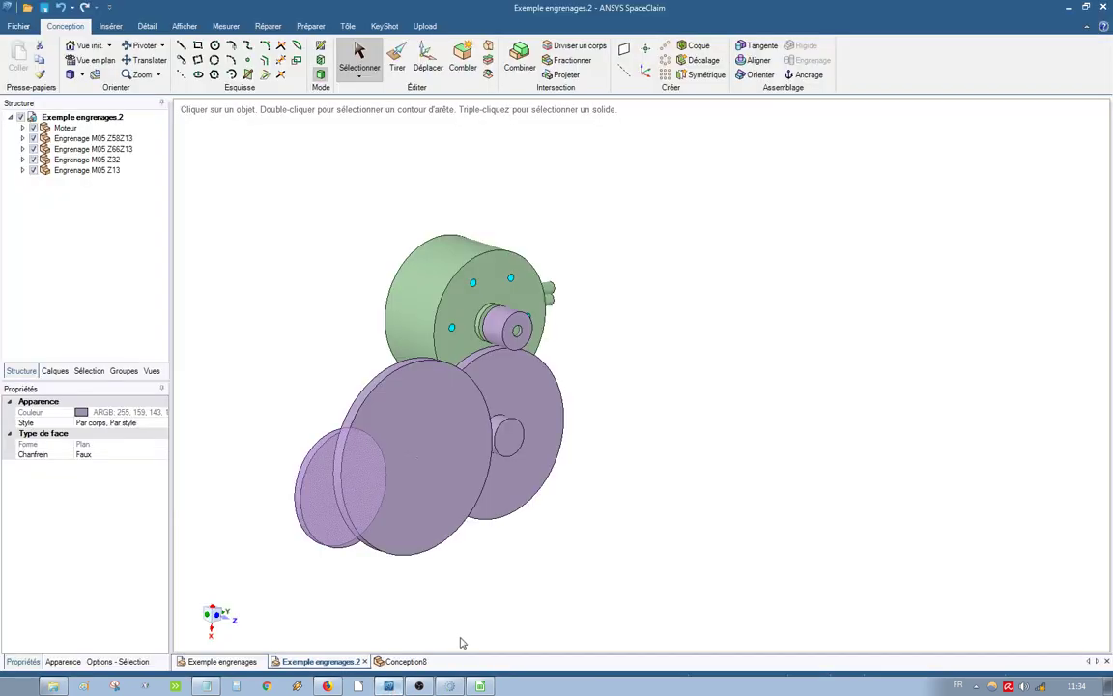
click(404, 661)
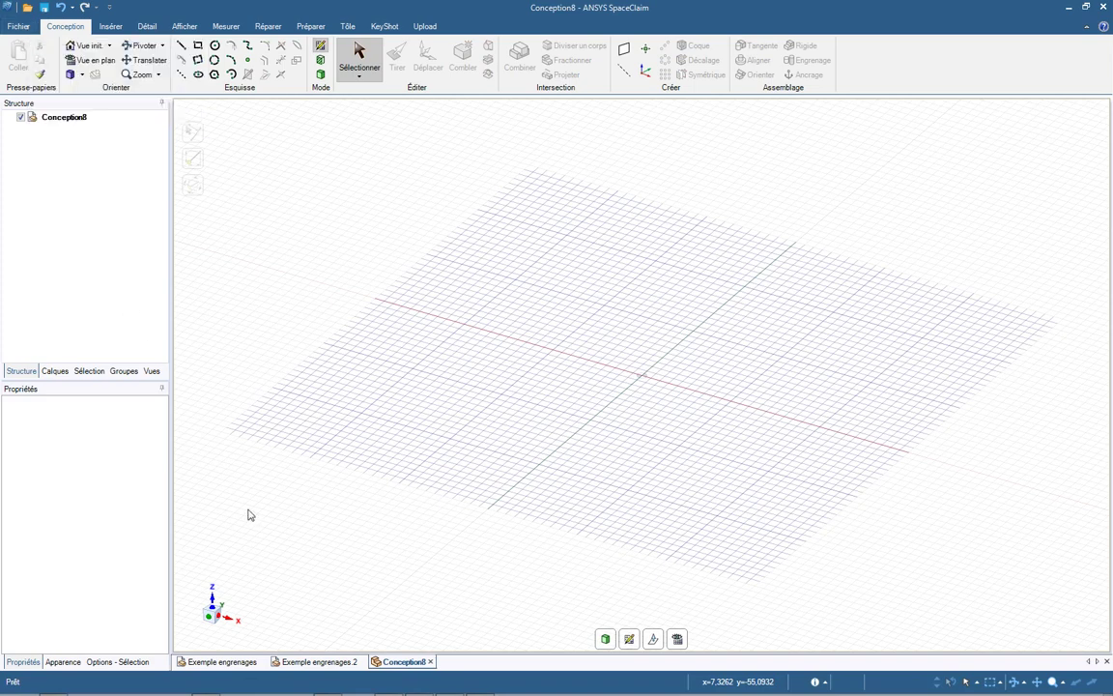
mouse_move(391, 688)
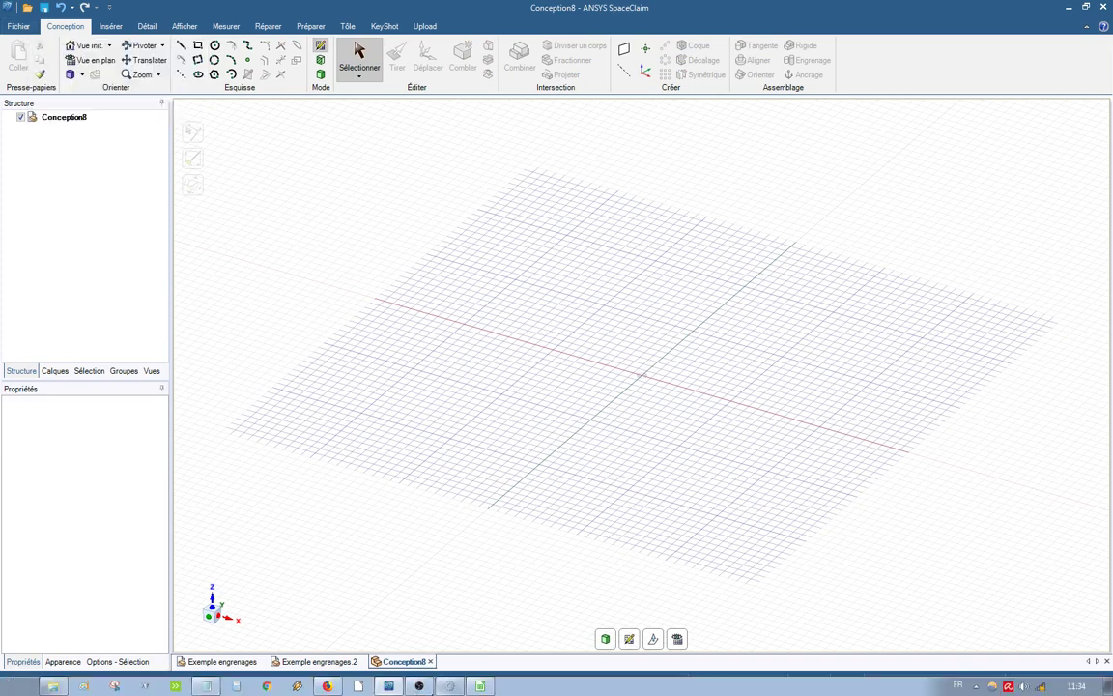
click(328, 686)
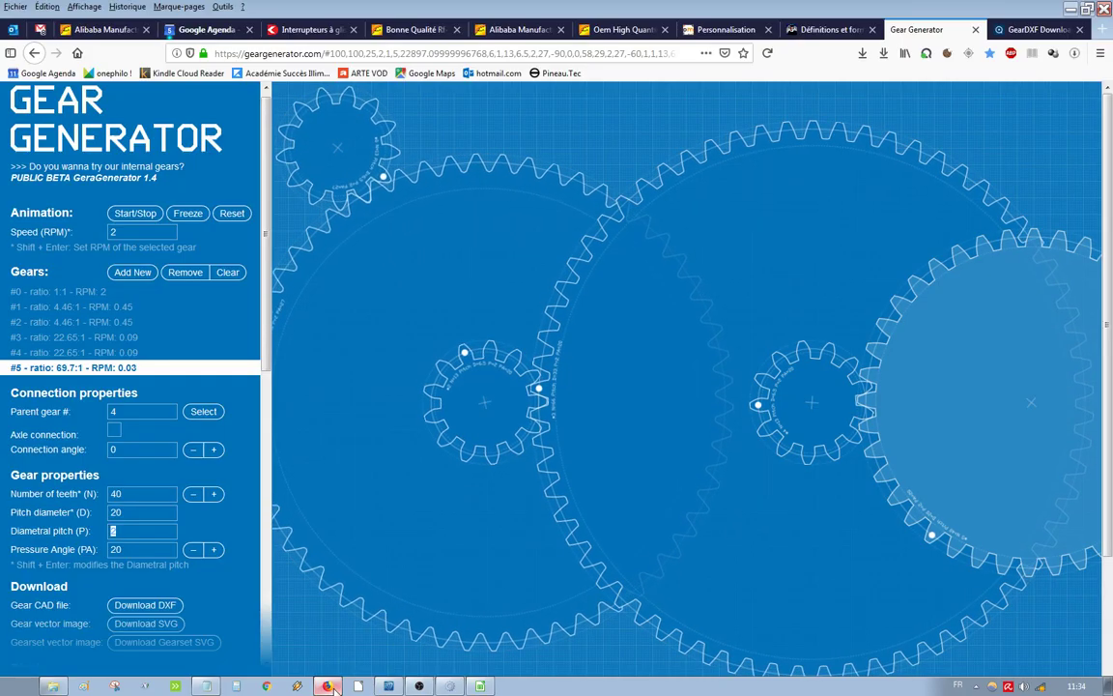
Launch Inkscape from the desktop and open the Engrenage rendering extension, moving its dialog clear of the page.
click(1109, 687)
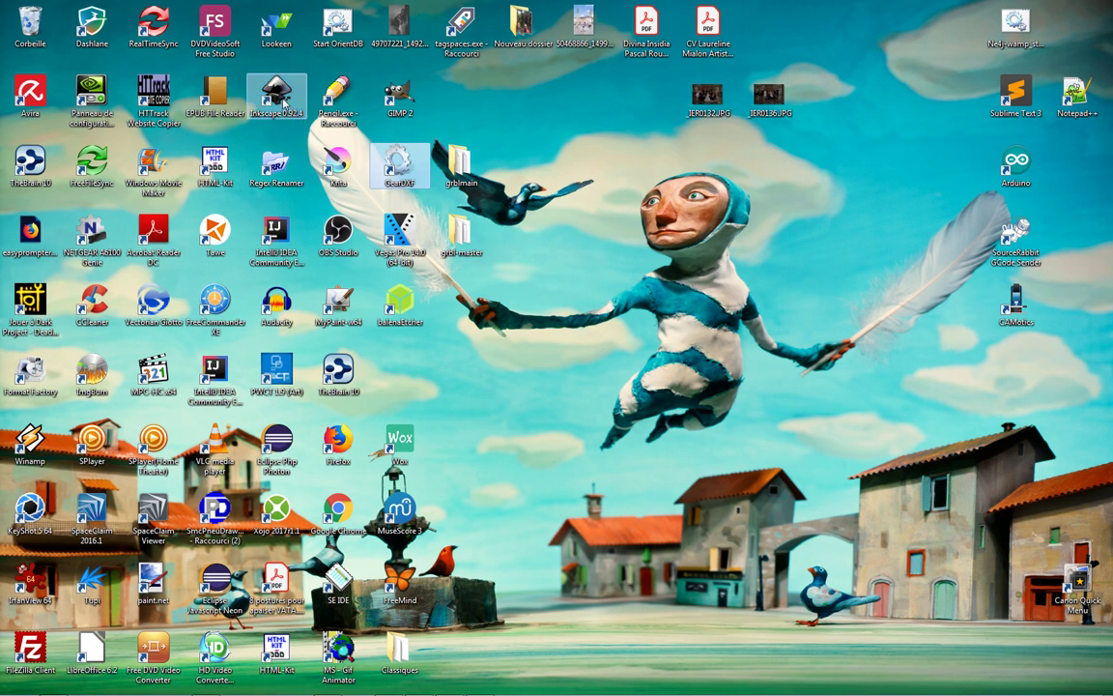
click(276, 93)
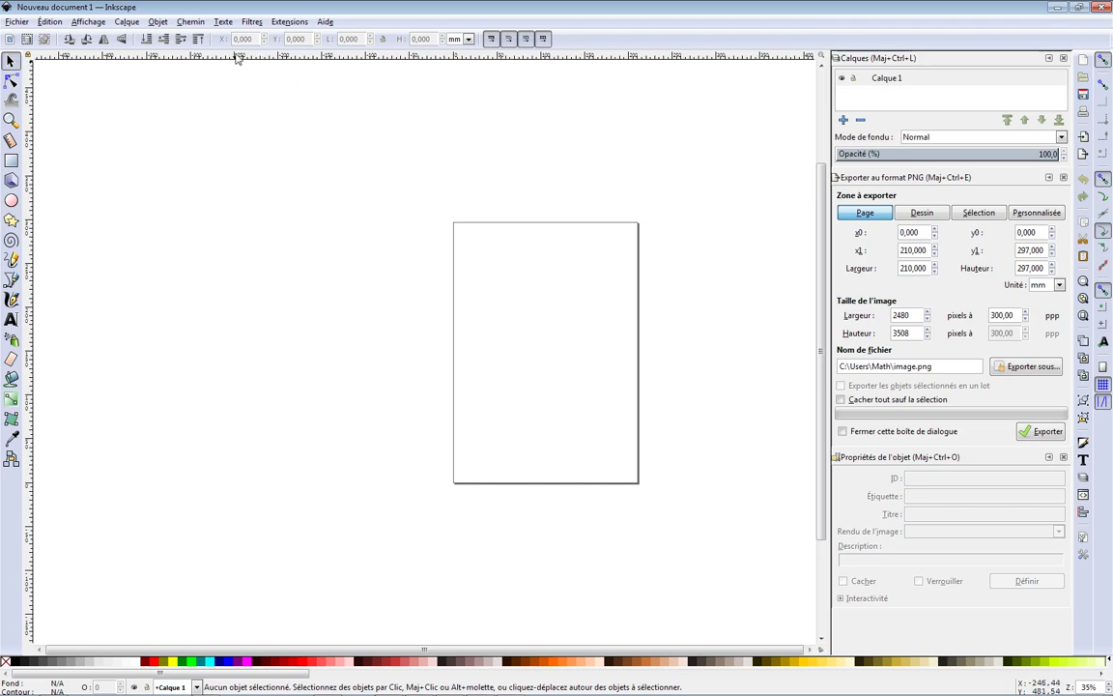
click(289, 22)
mouse_move(442, 209)
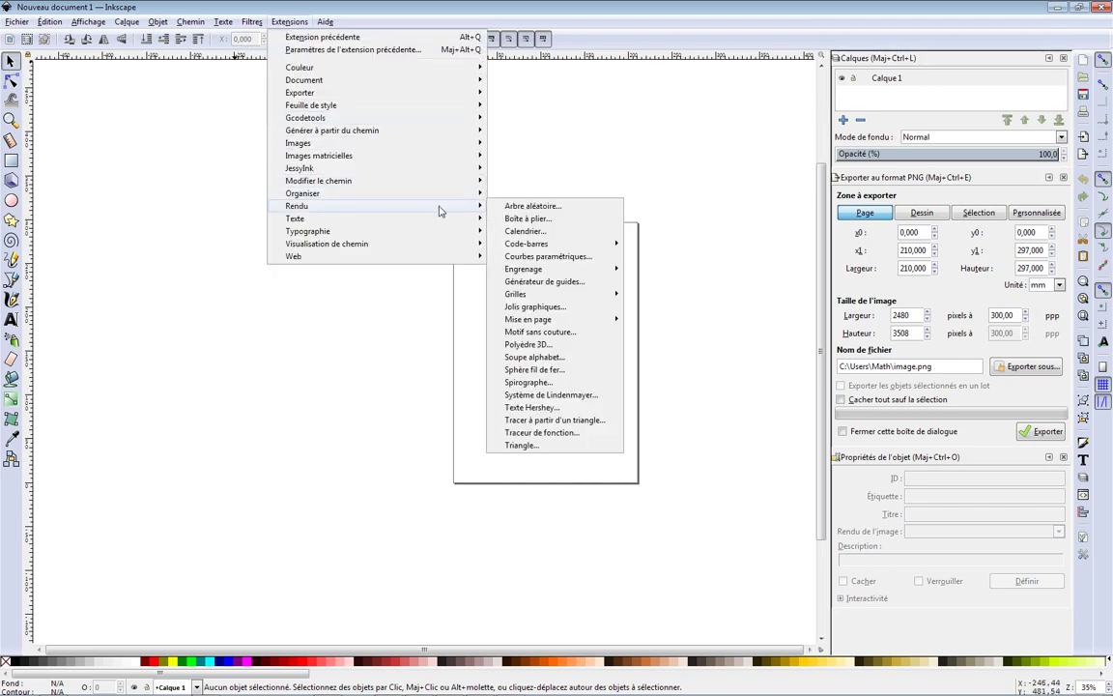
mouse_move(542, 297)
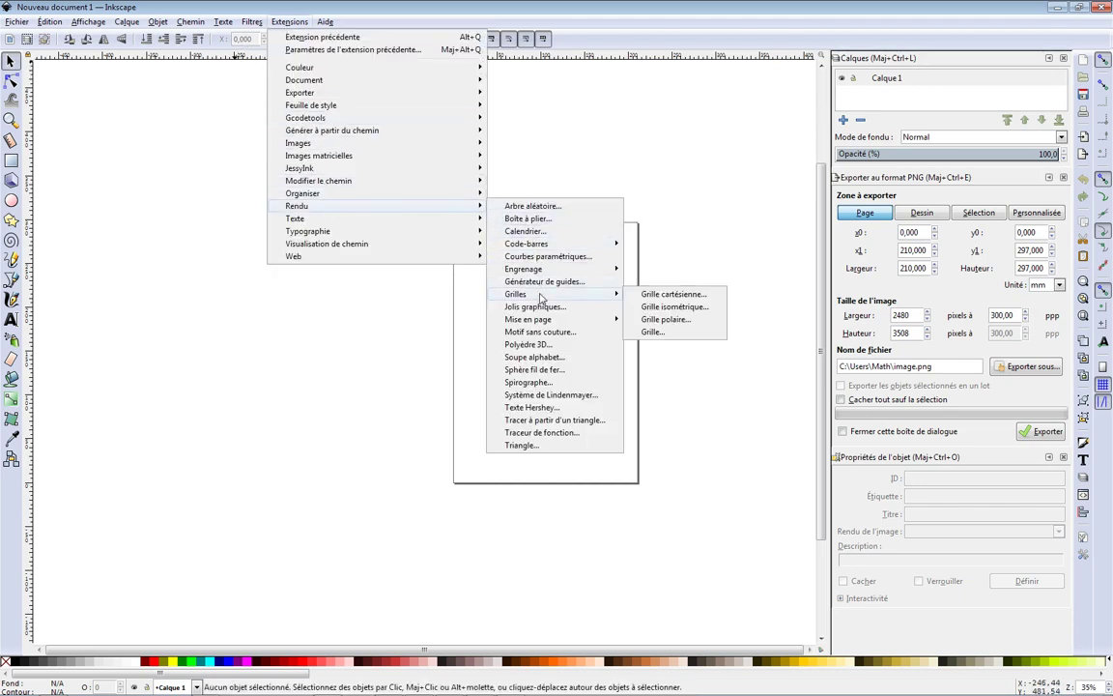
mouse_move(546, 270)
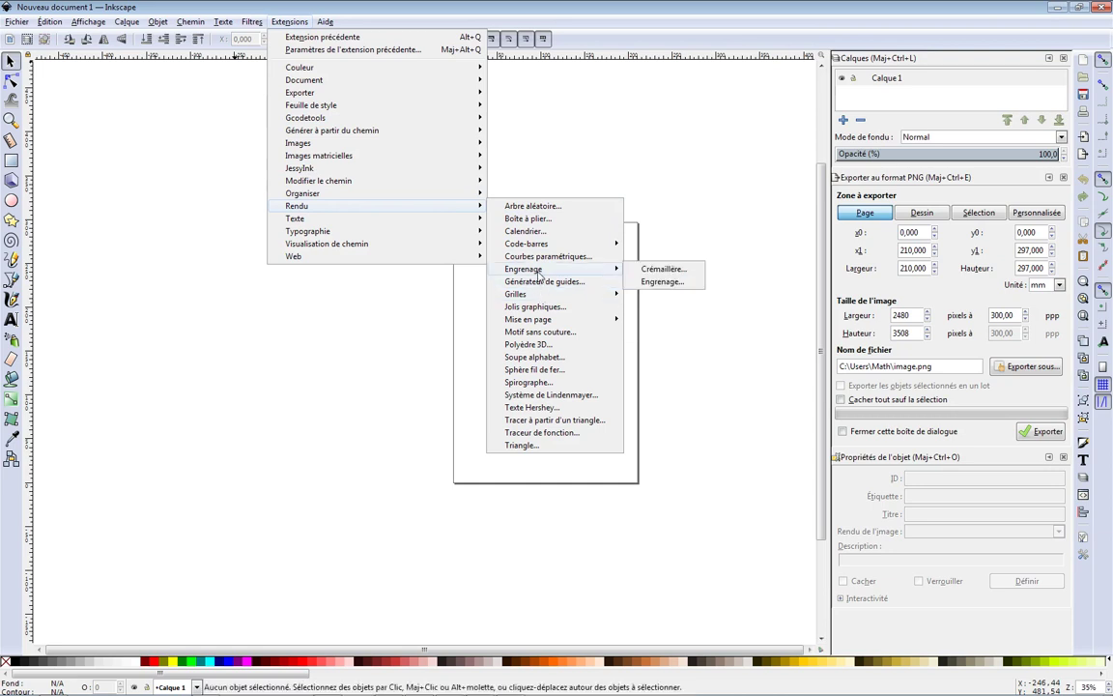
click(655, 279)
drag(574, 287, 318, 242)
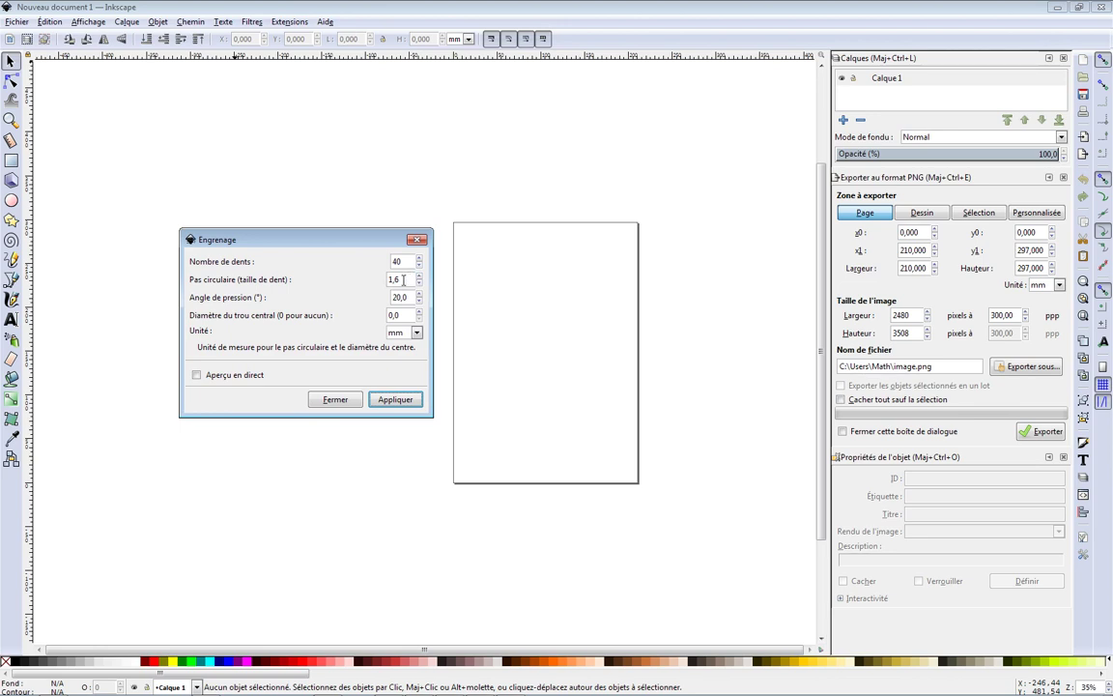
Look up the formula for the gear's circular pitch (Pas circulaire) in the Texte vidéo 1 notes.
drag(404, 279, 386, 282)
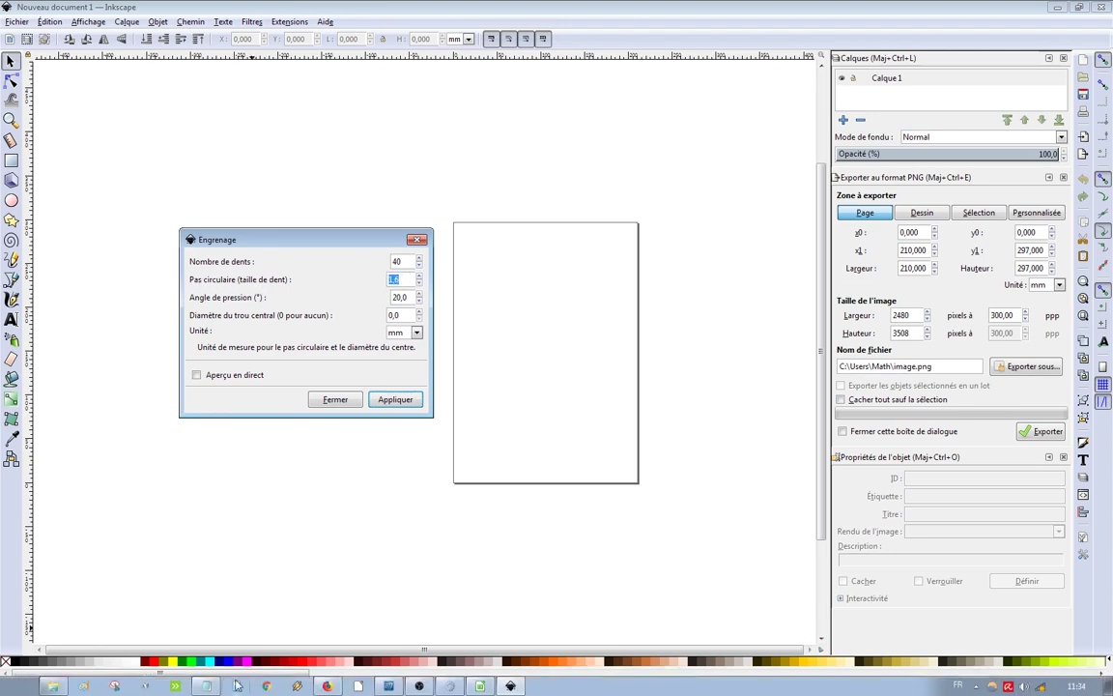
click(207, 686)
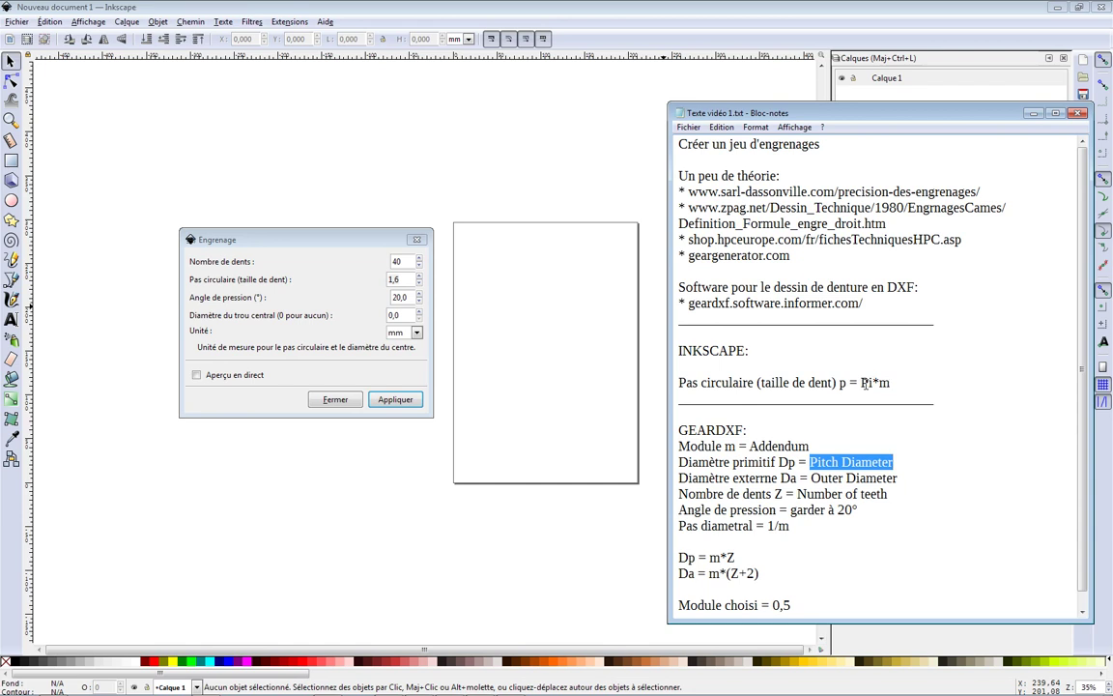
drag(861, 383, 890, 382)
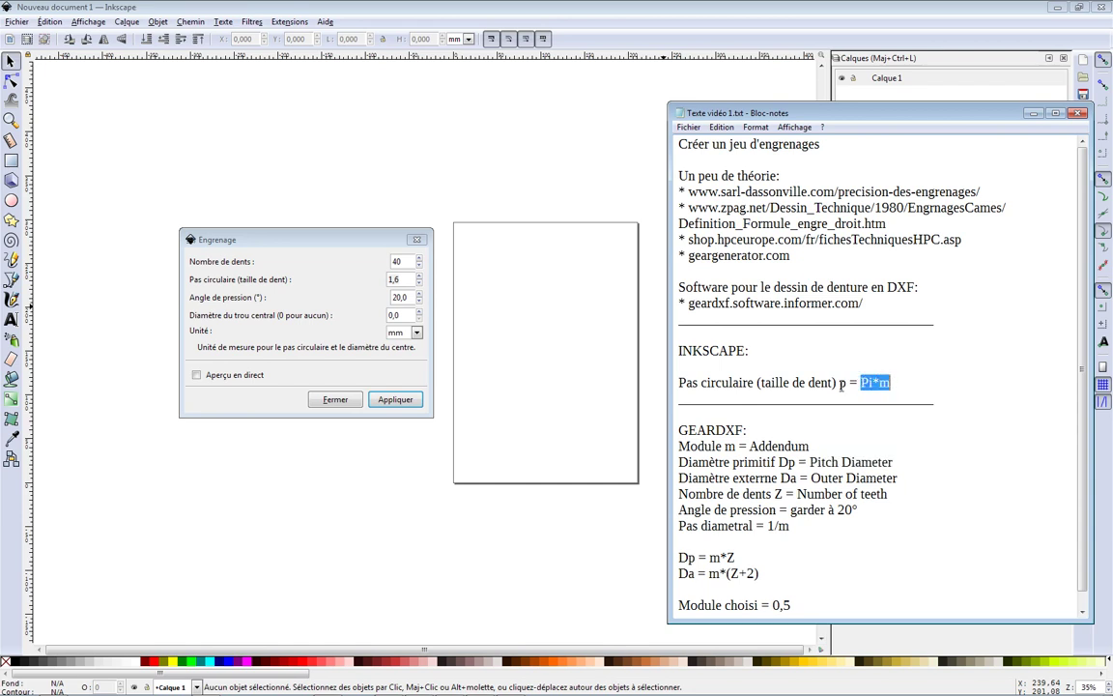
Generate a gear with 40 teeth, a 1.6 mm circular pitch and a 20° pressure angle, and close the Engrenage dialog.
click(403, 279)
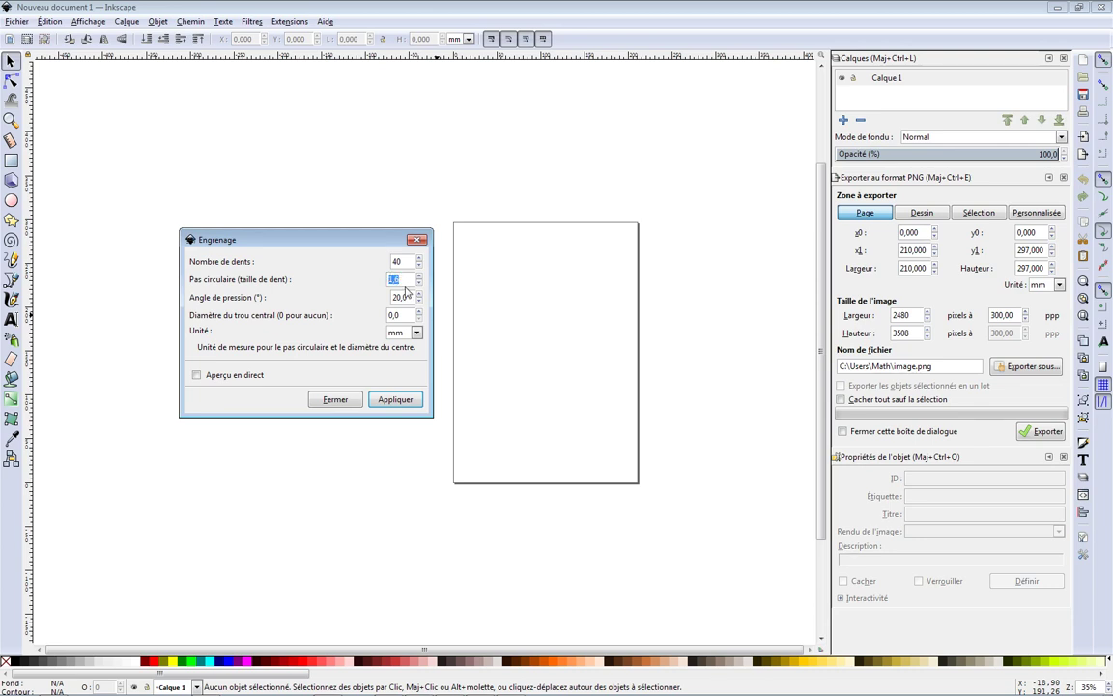
drag(410, 261, 390, 261)
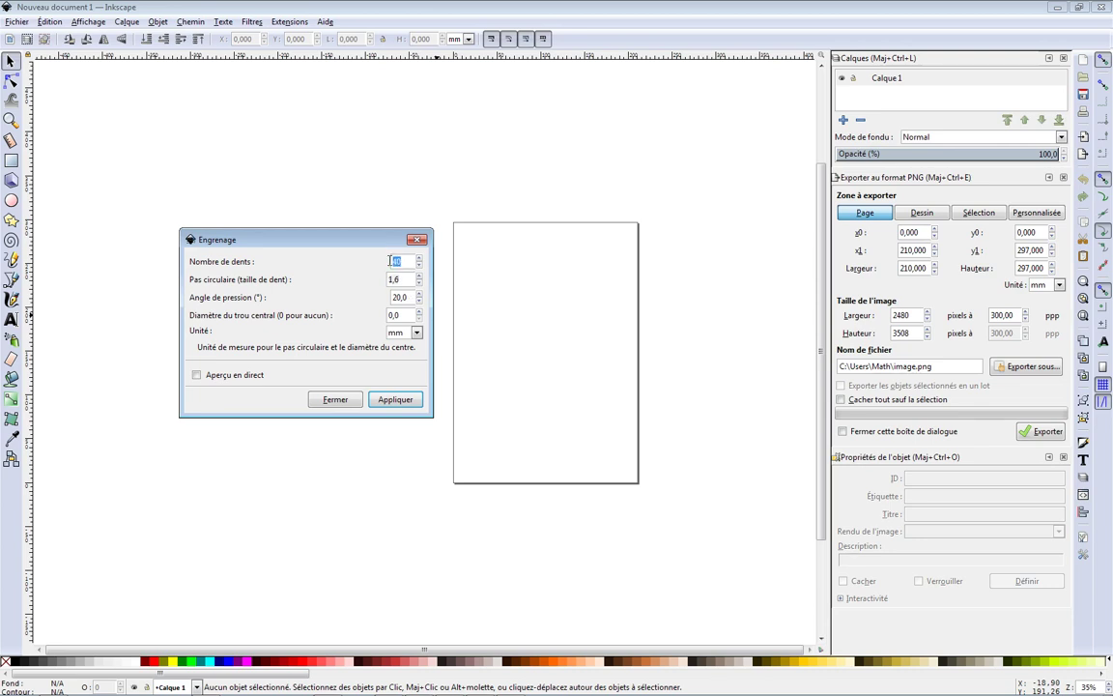
click(393, 399)
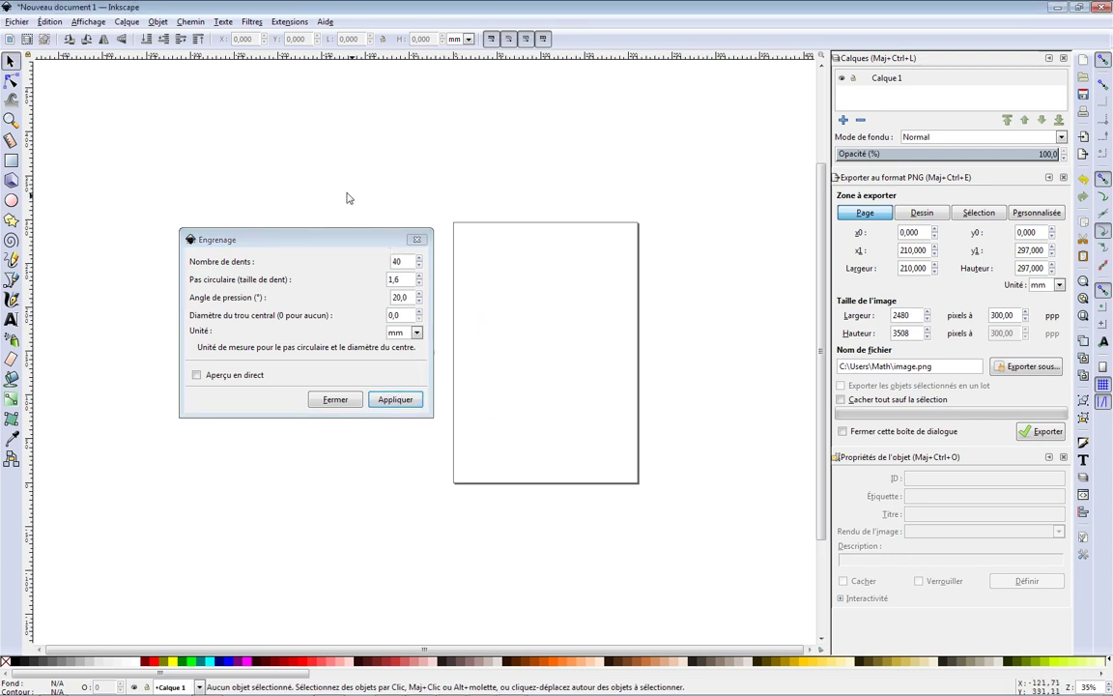
click(416, 239)
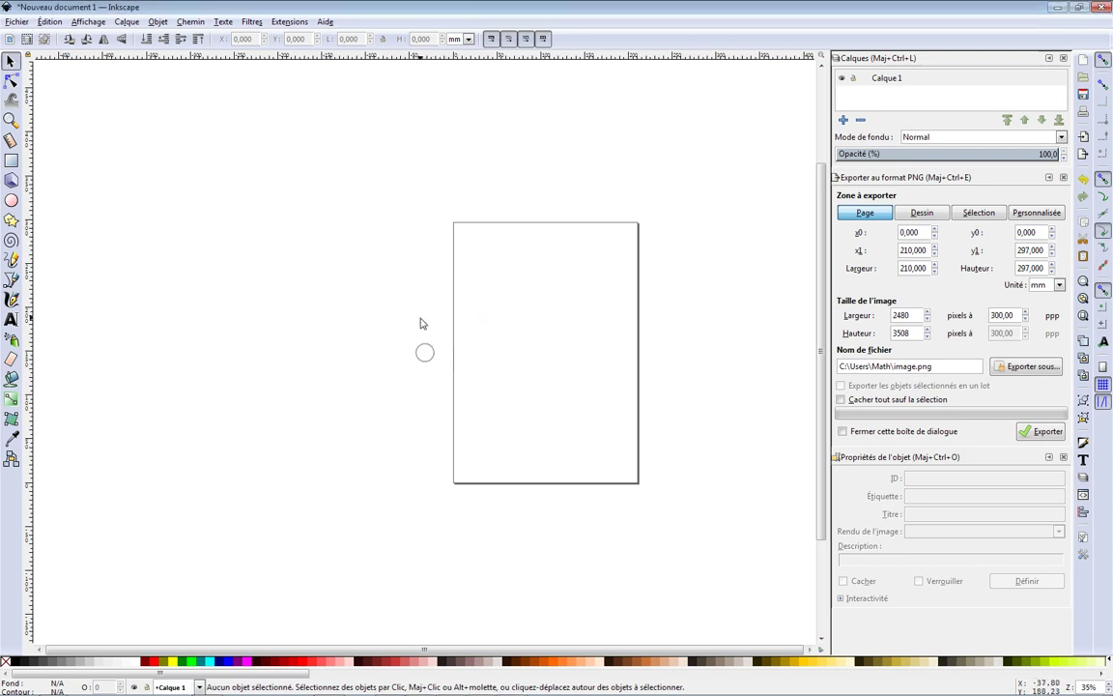
Resize the document page to fit the gear drawing with zero margins in the document properties.
click(16, 21)
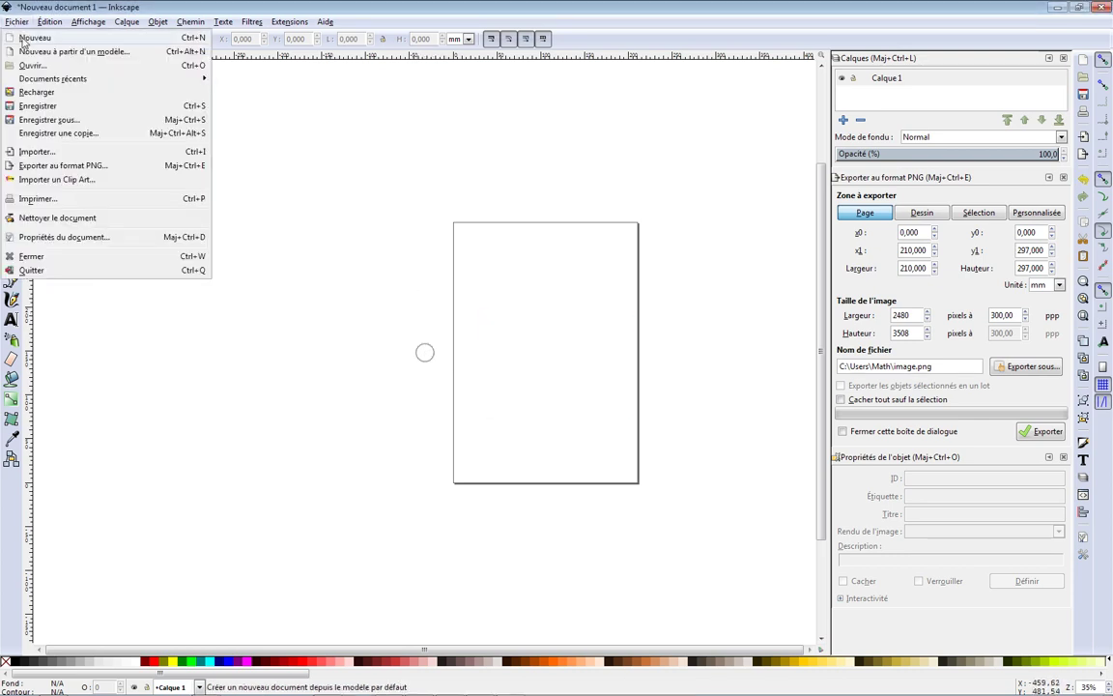
click(76, 237)
drag(969, 117, 748, 120)
click(777, 367)
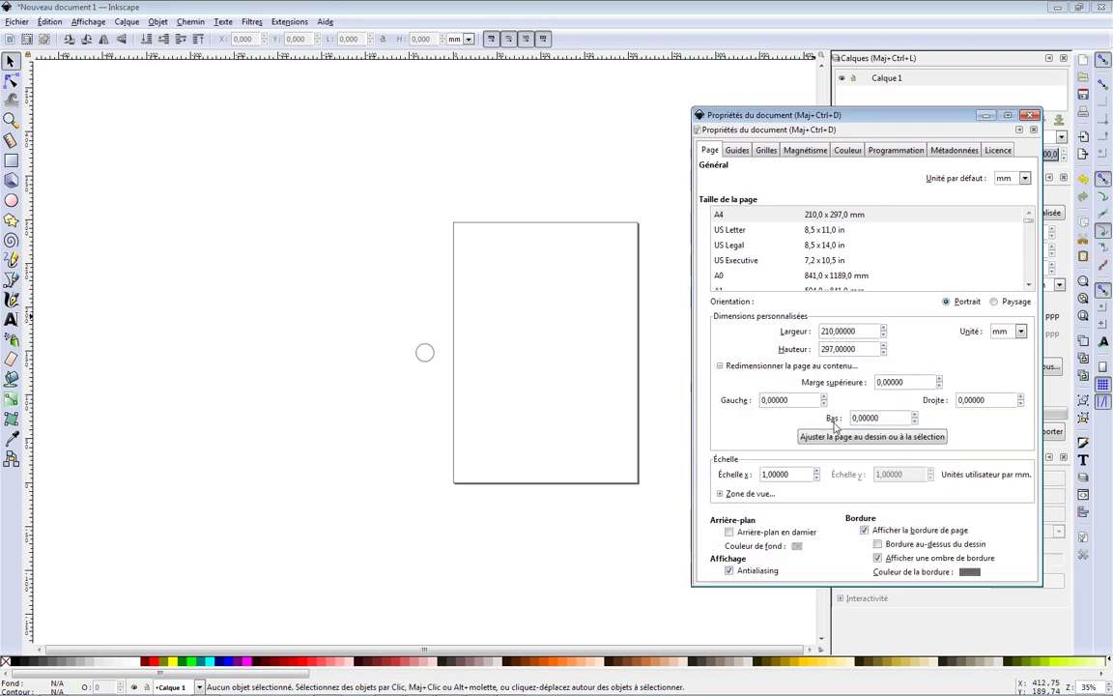
click(850, 436)
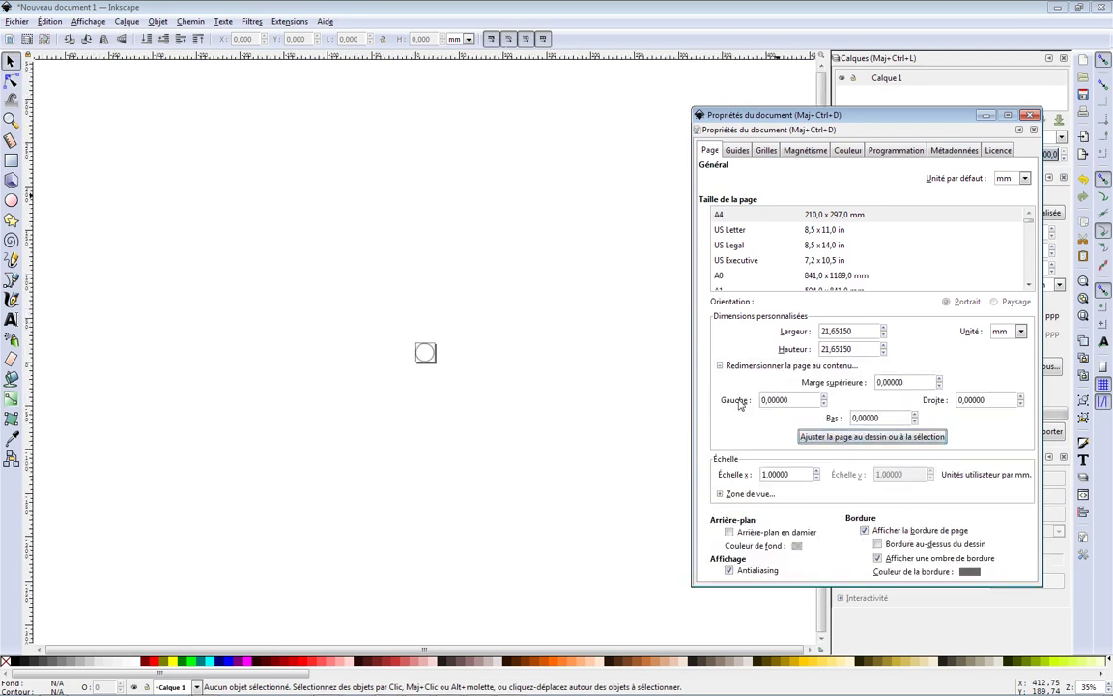
click(1031, 115)
ctrl+scroll(406, 377, up, 9)
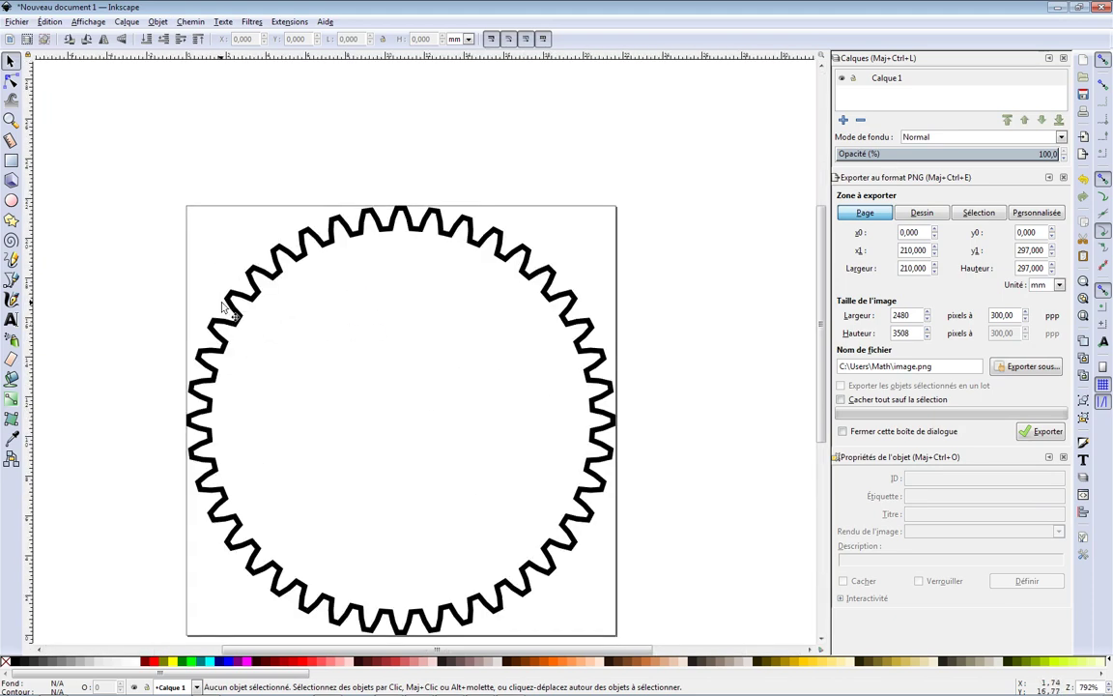
Check the file types offered for saving the gear, including AutoCAD DXF R14, and cancel the save.
click(17, 21)
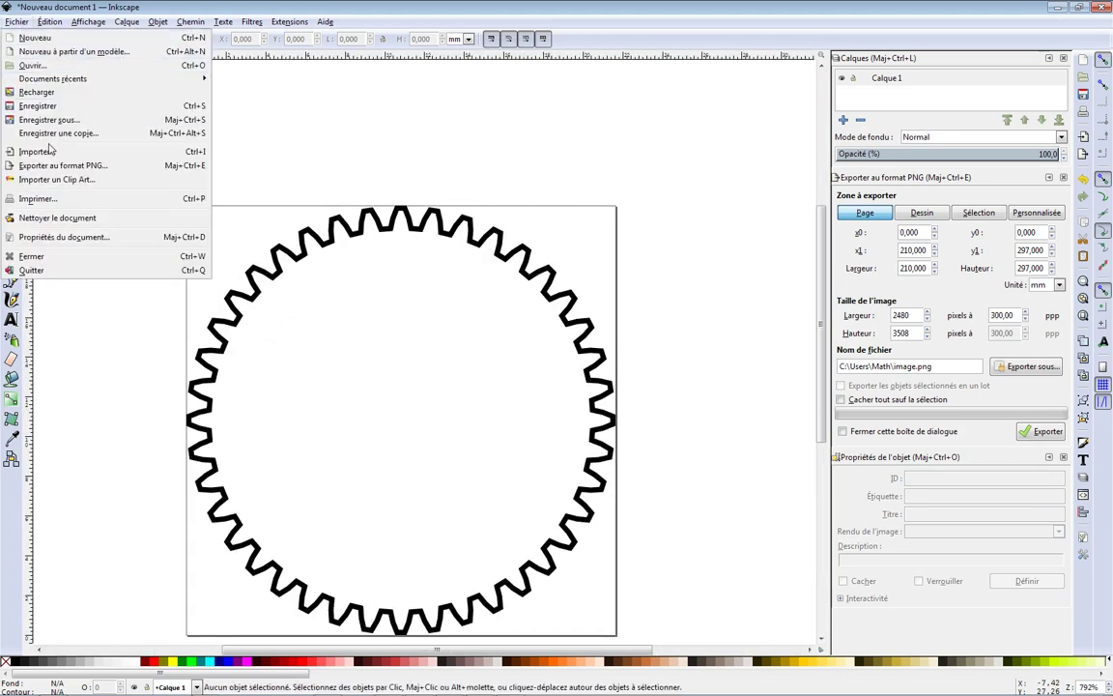
click(49, 138)
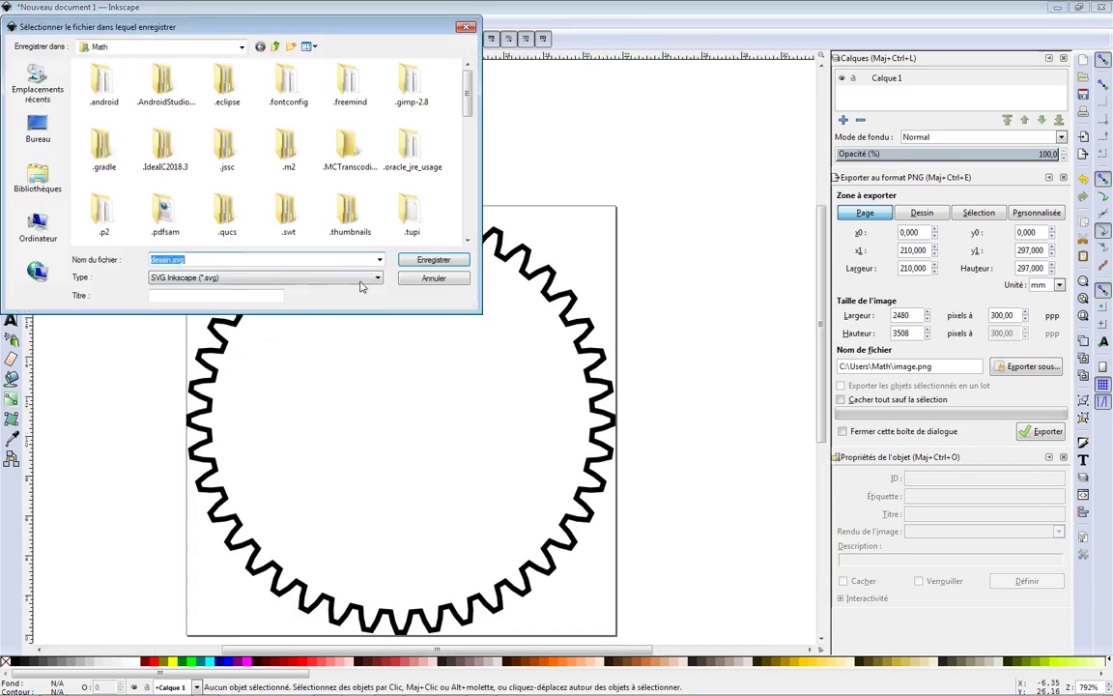
click(245, 279)
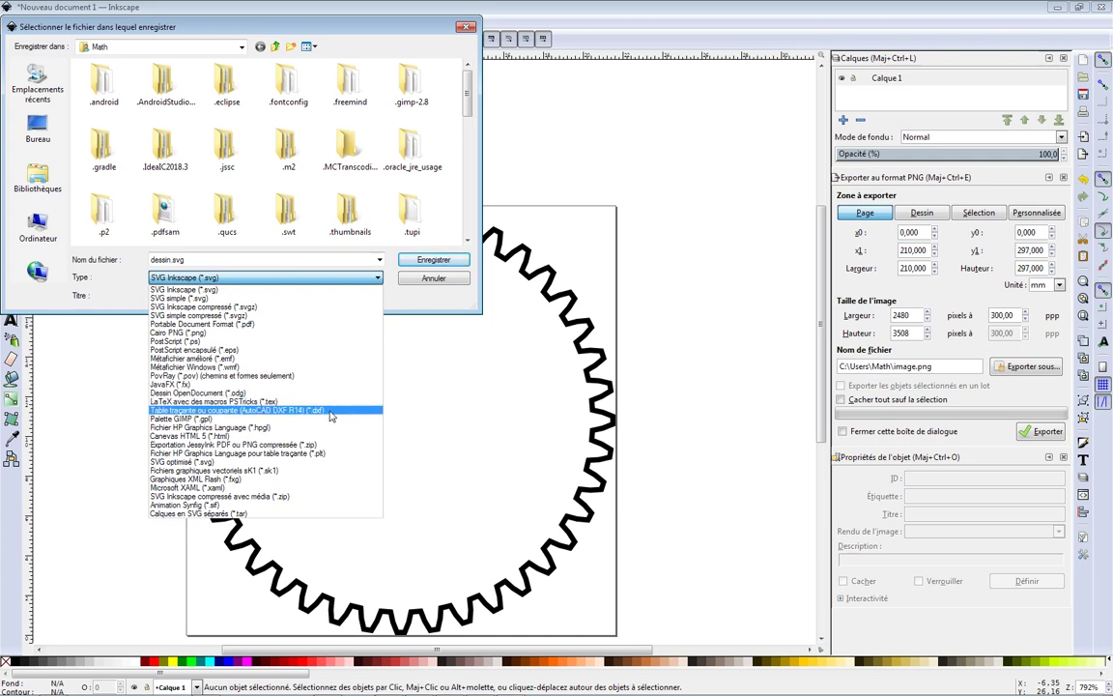
click(435, 278)
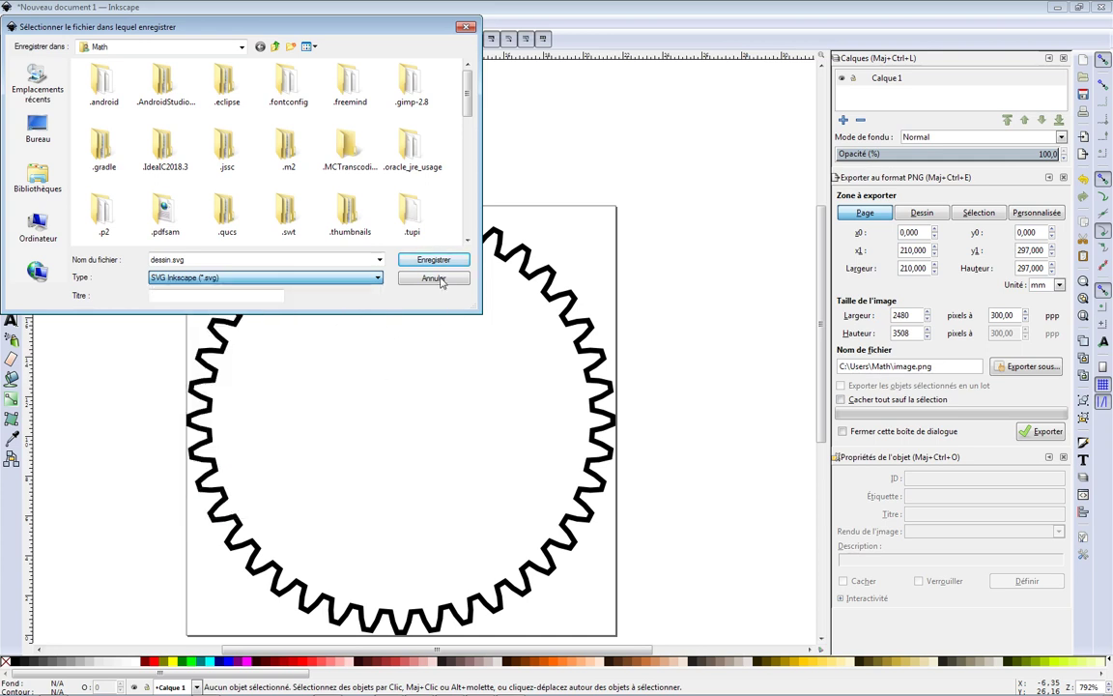
Choose the AutoCAD DXF R14 format for saving the gear drawing as dessin.dxf, and cancel without saving.
click(437, 280)
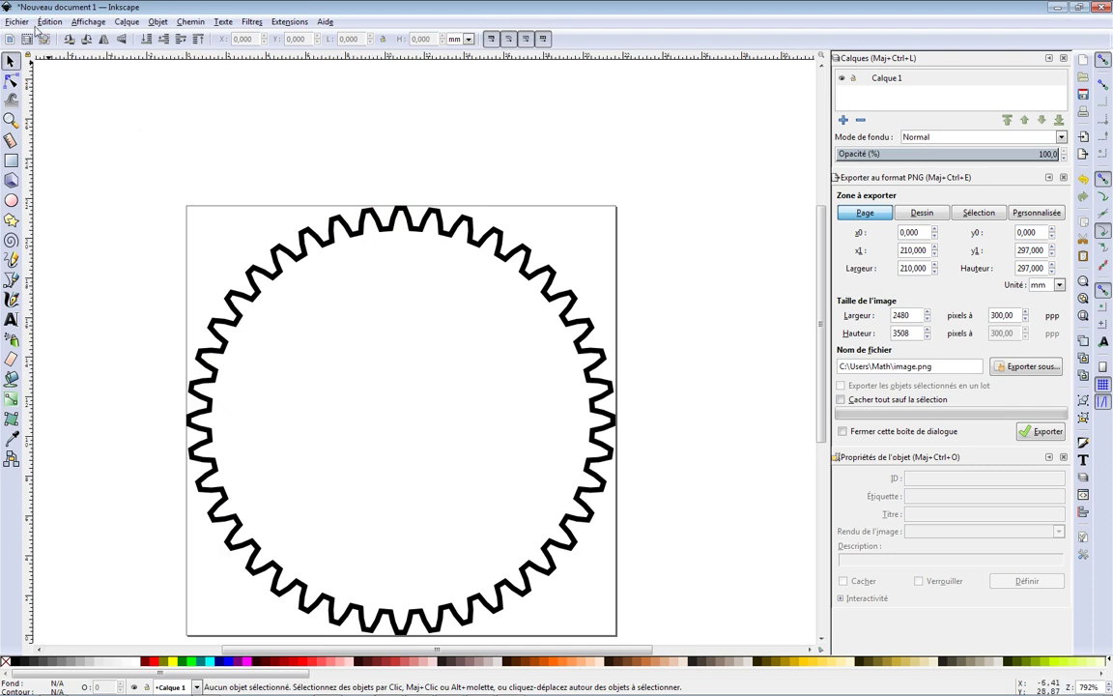
click(16, 23)
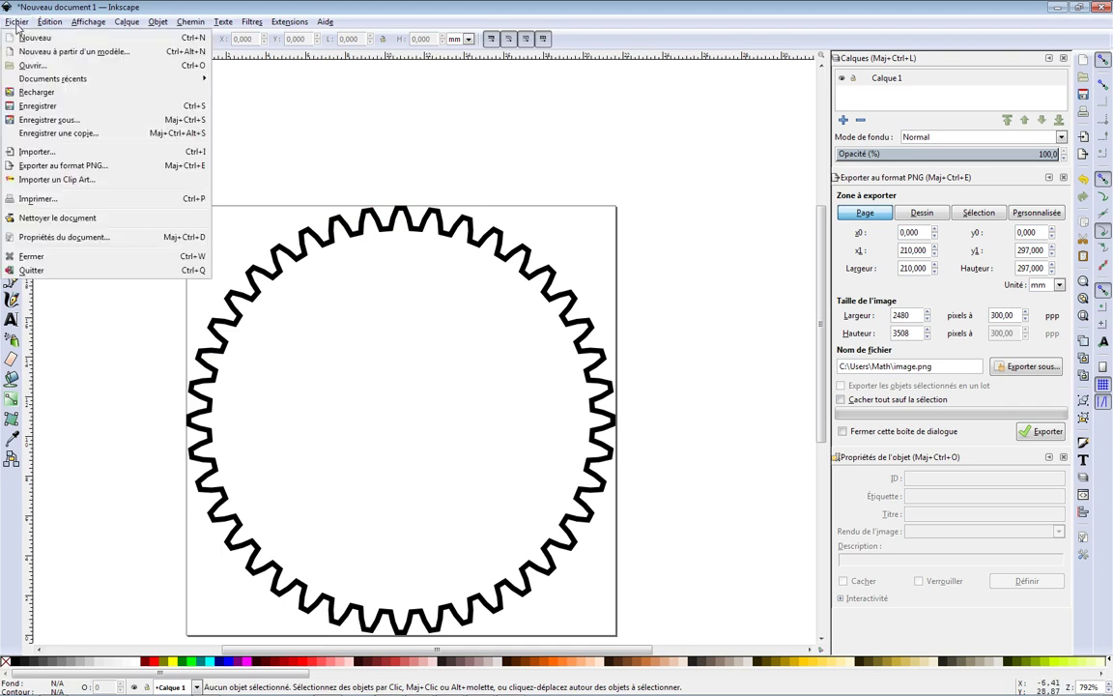
click(124, 125)
click(333, 277)
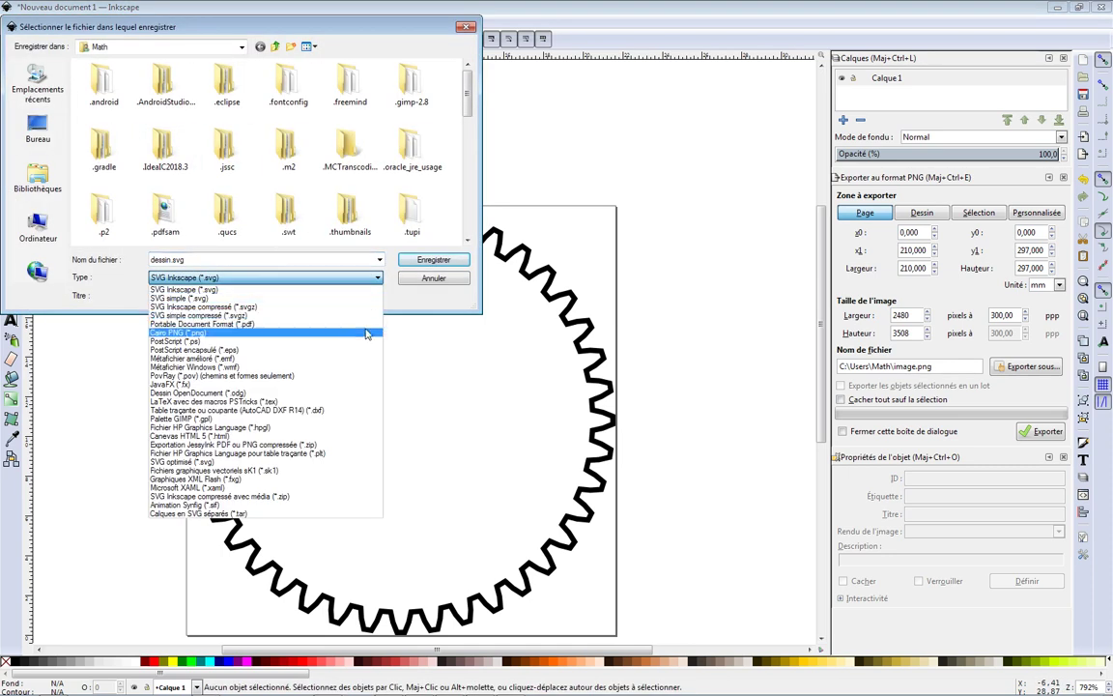
click(341, 410)
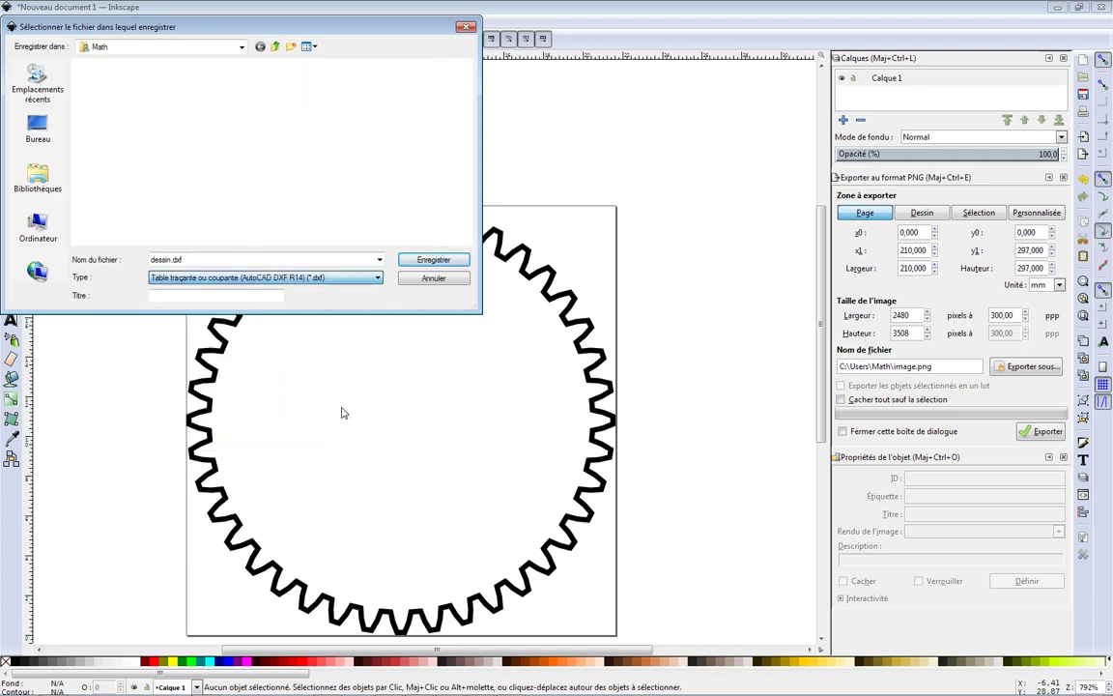
click(416, 280)
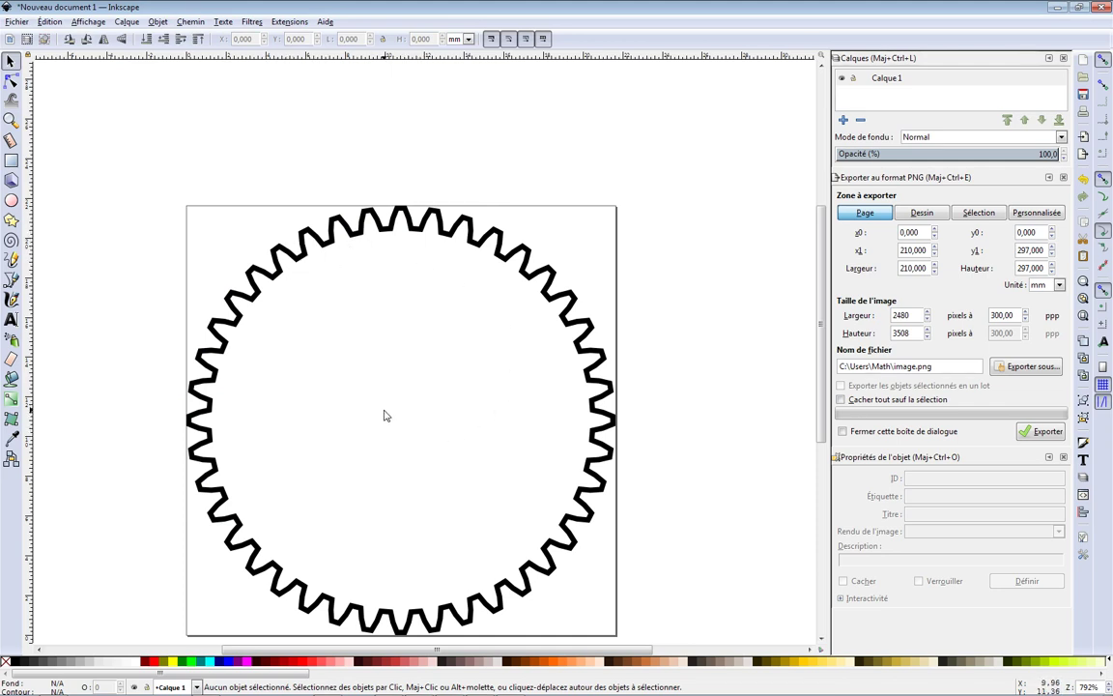
Switch to the Calcul engrenages spreadsheet and examine the Z1 and Z2 tooth counts and the formula for their centre distance (Entre-axe).
mouse_move(470, 680)
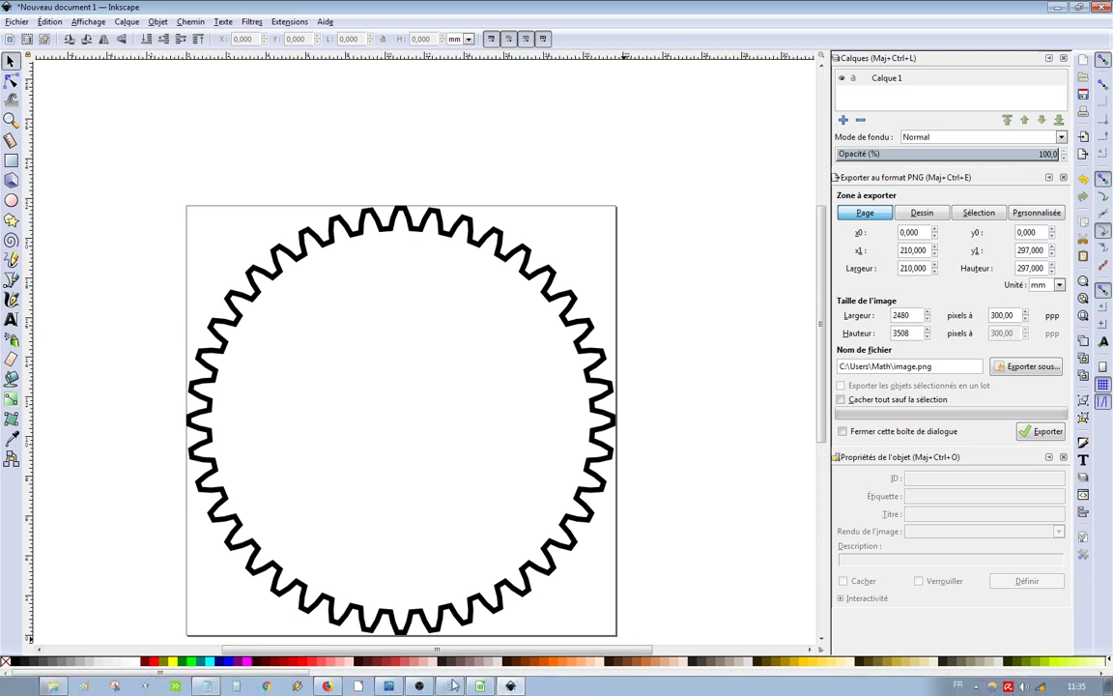
click(453, 684)
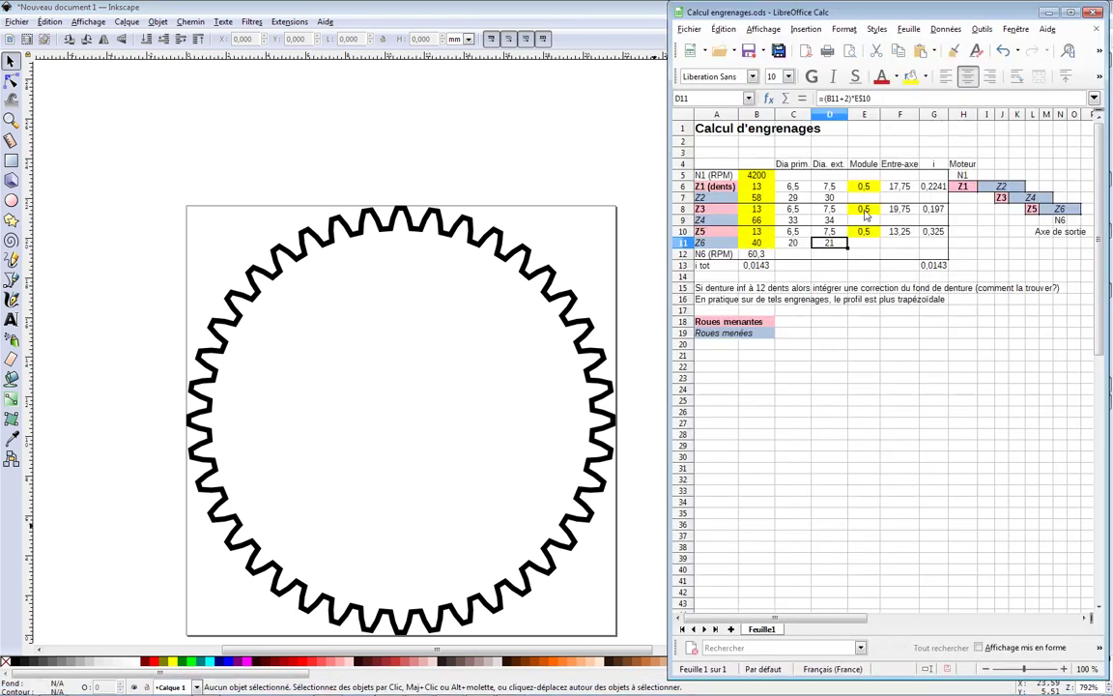
click(899, 188)
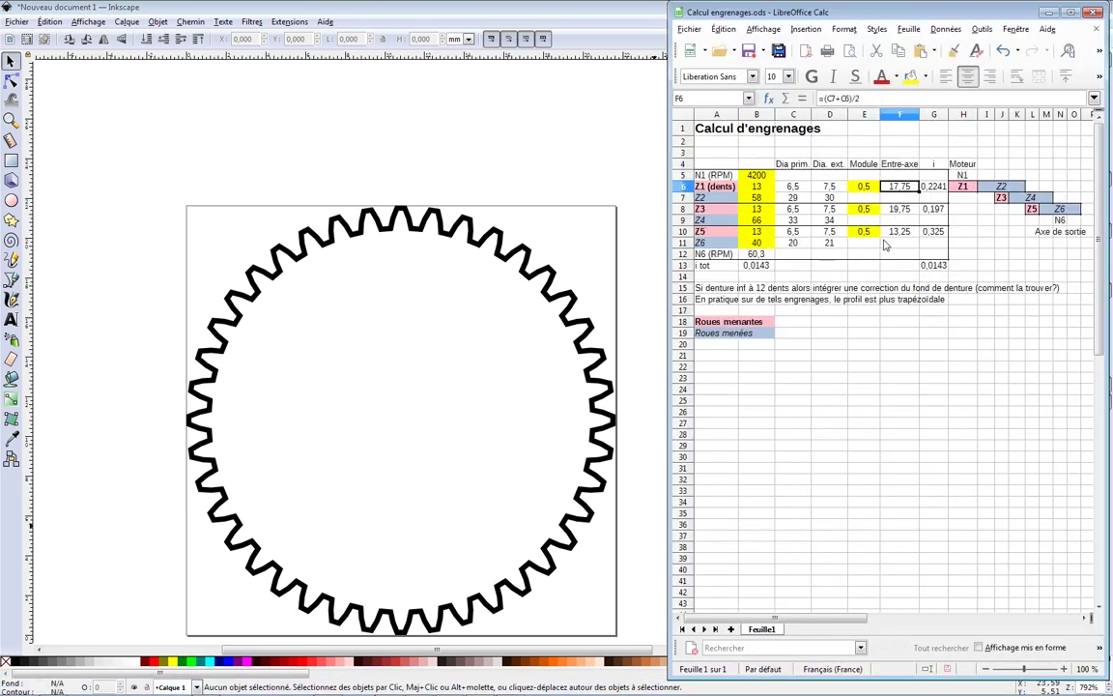
click(754, 189)
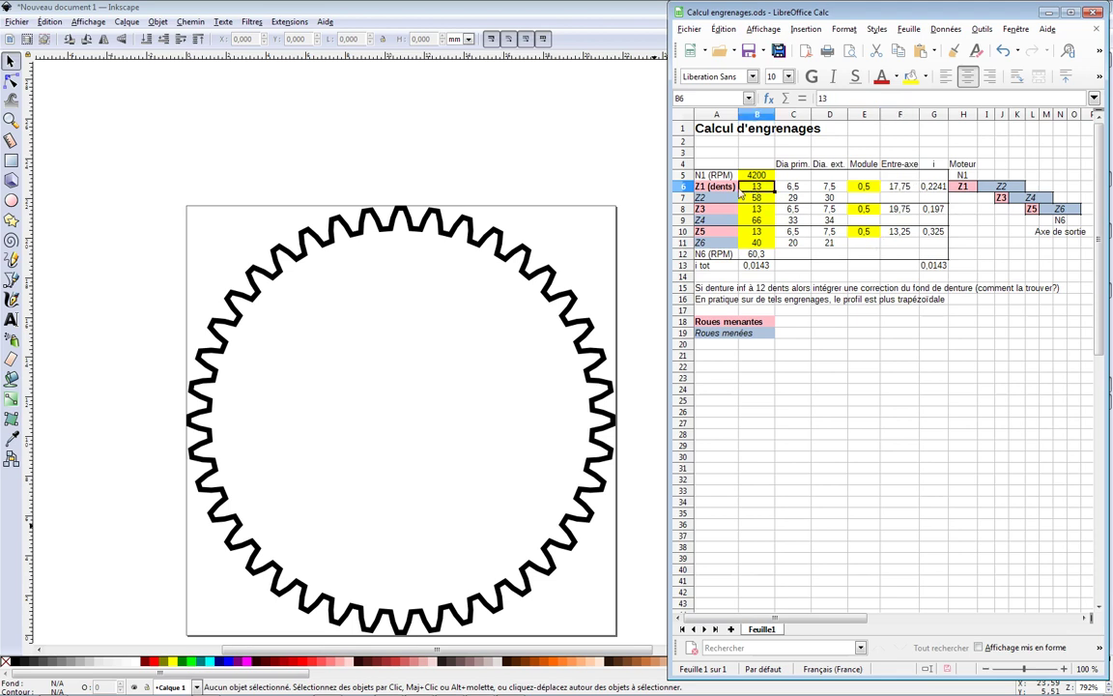
click(760, 199)
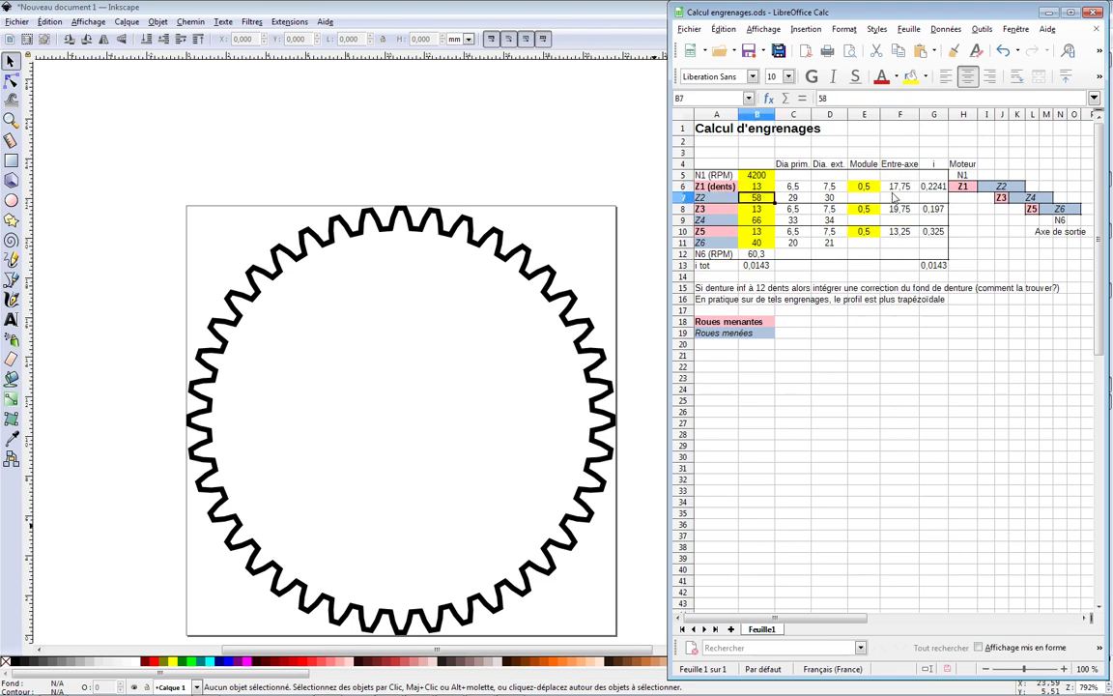
click(900, 188)
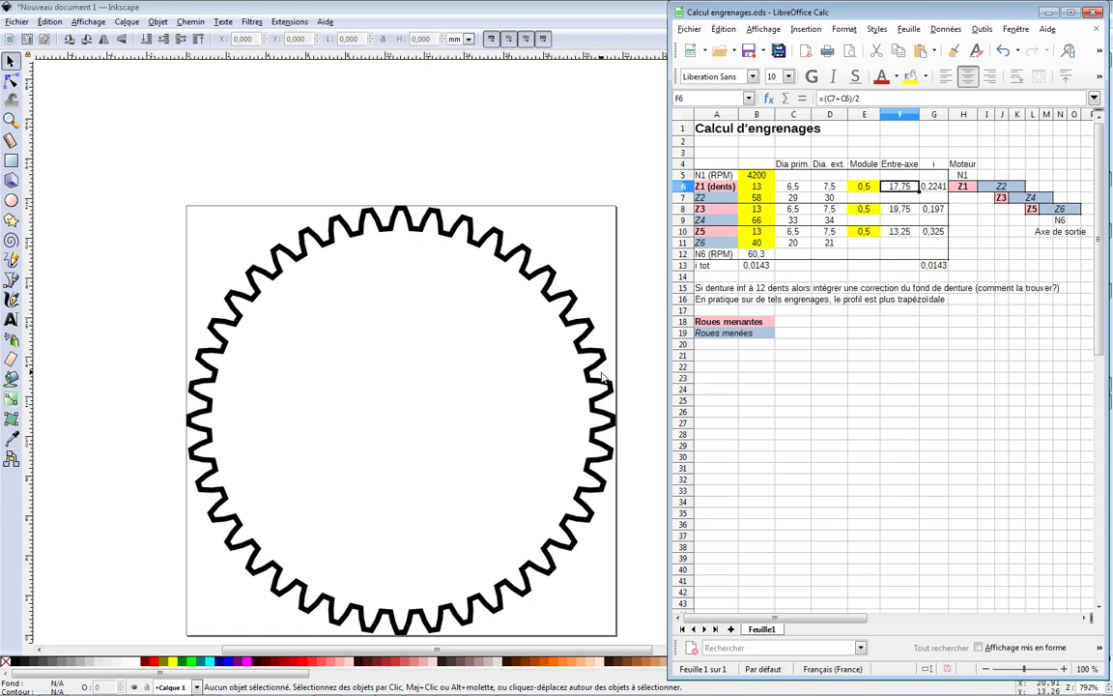
Return to Inkscape and close it without saving the gear document.
click(637, 339)
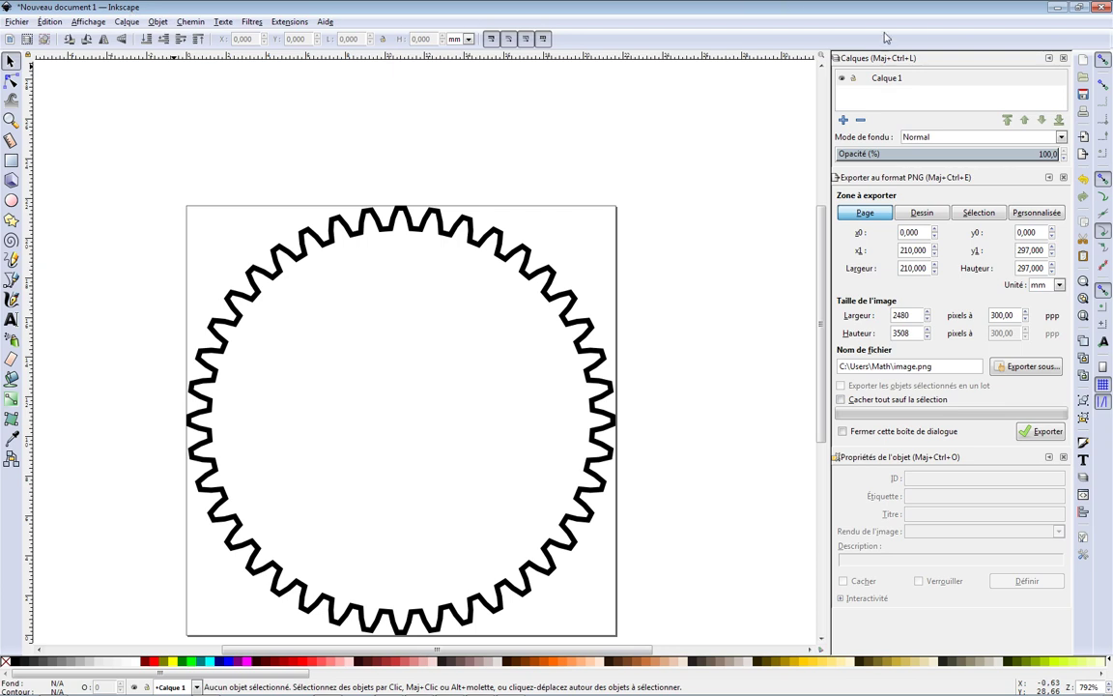
click(1100, 8)
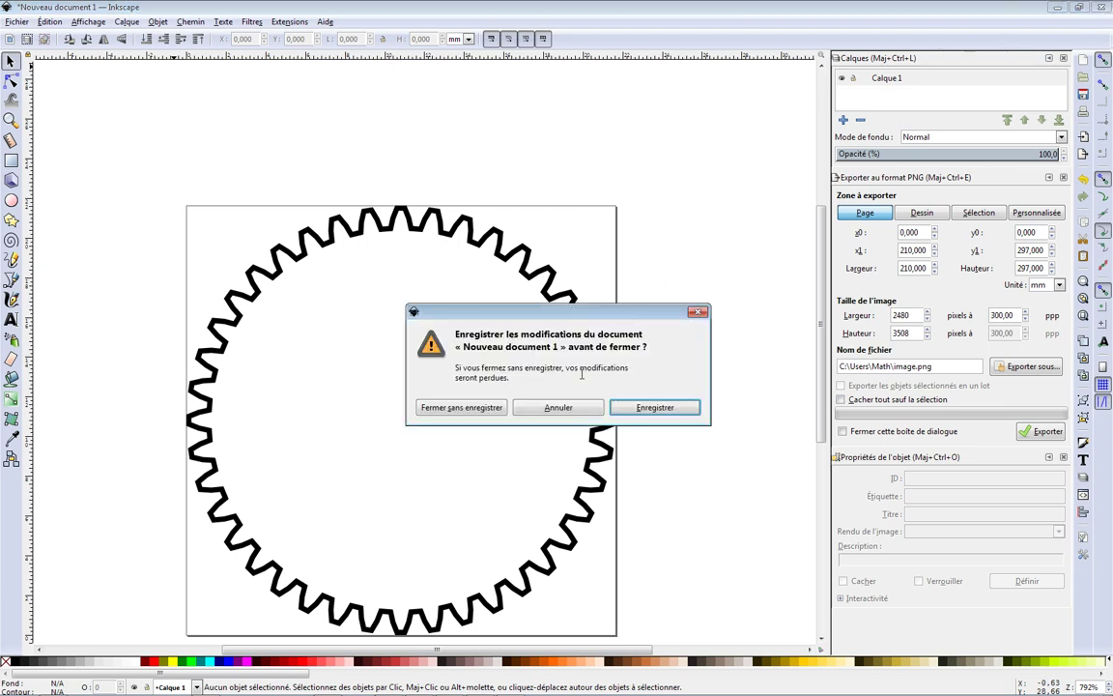
click(480, 408)
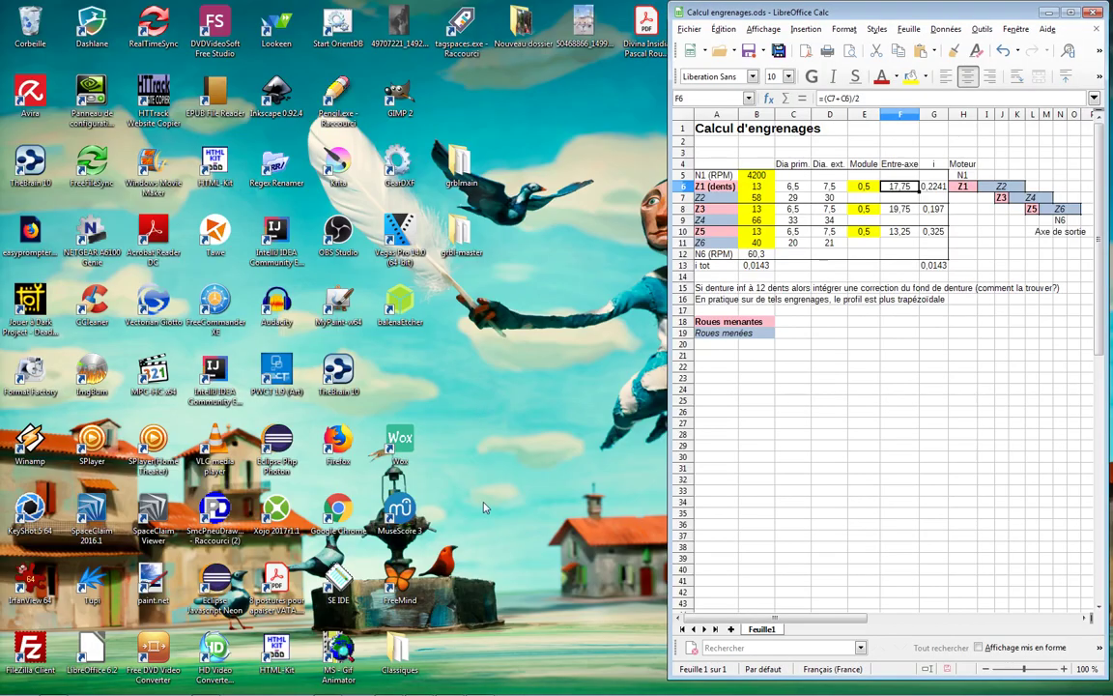
Switch to ANSYS SpaceClaim and browse for a file to open in the Engrenage folder, under 18 Boite à musique and Instruments CAD.
click(389, 688)
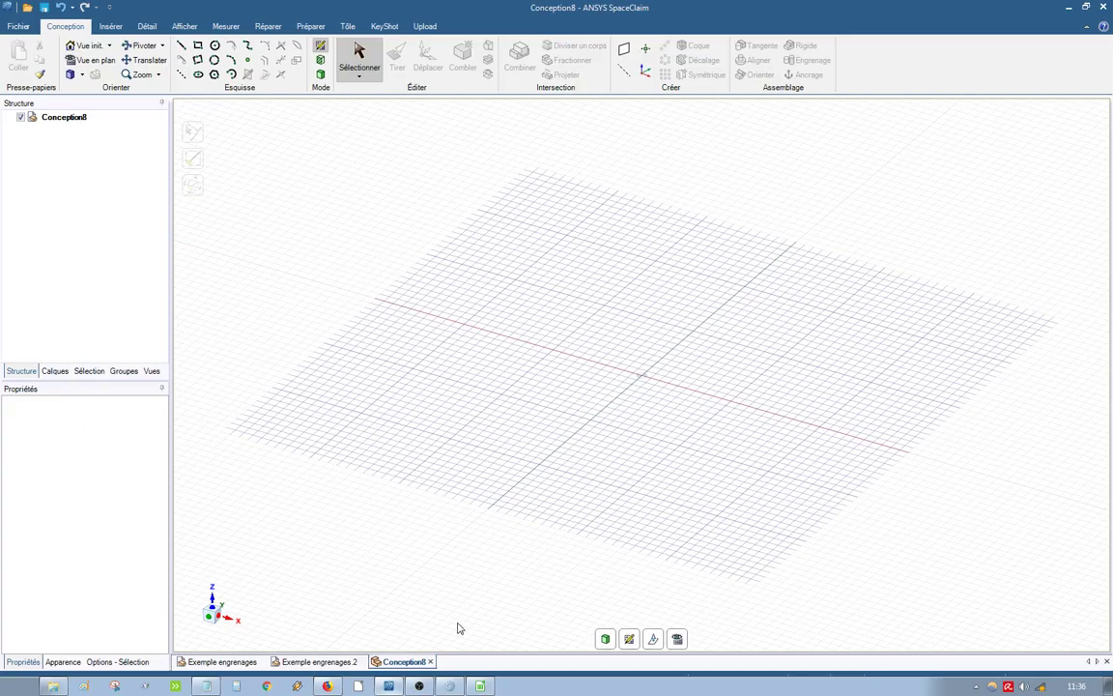
click(18, 27)
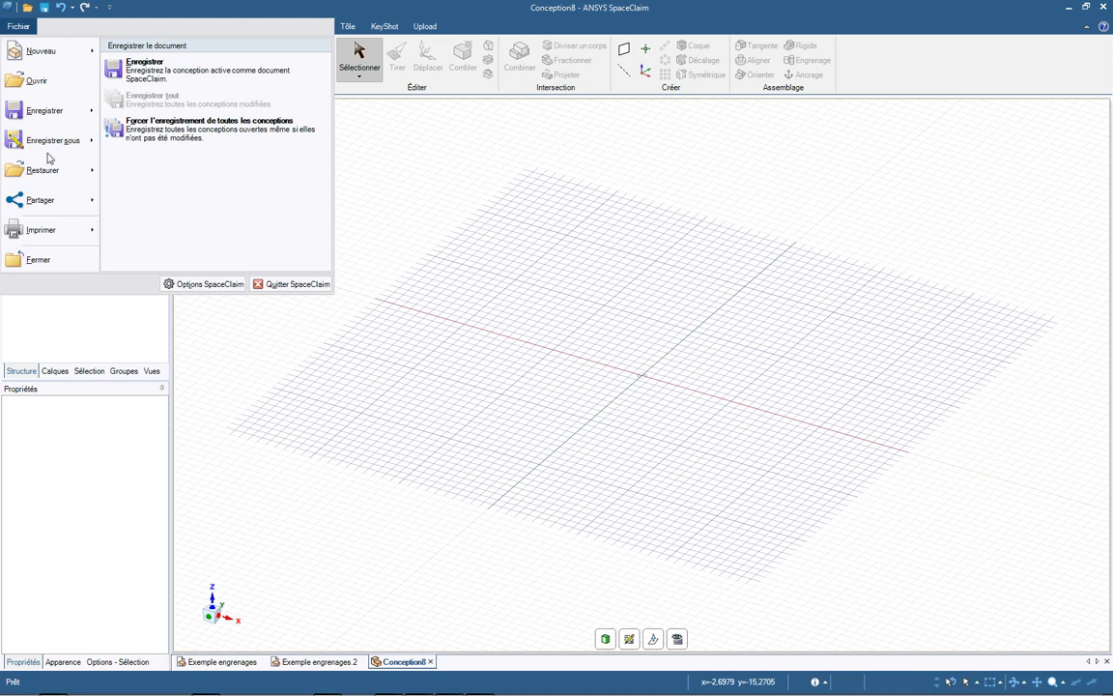
click(37, 82)
click(106, 154)
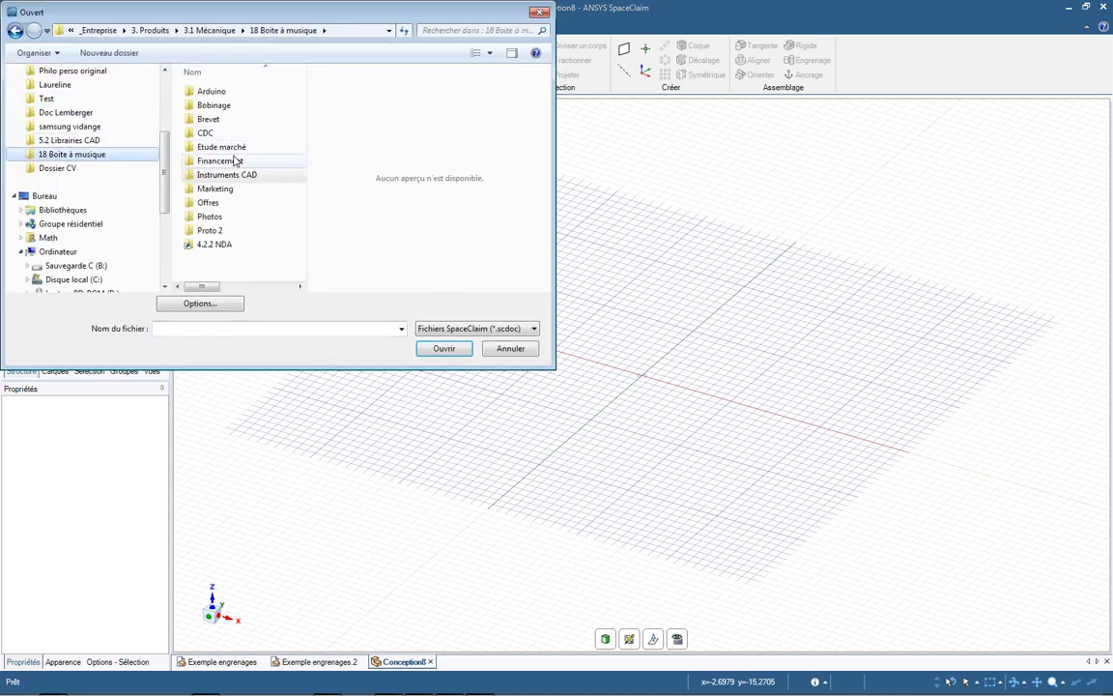
double_click(235, 176)
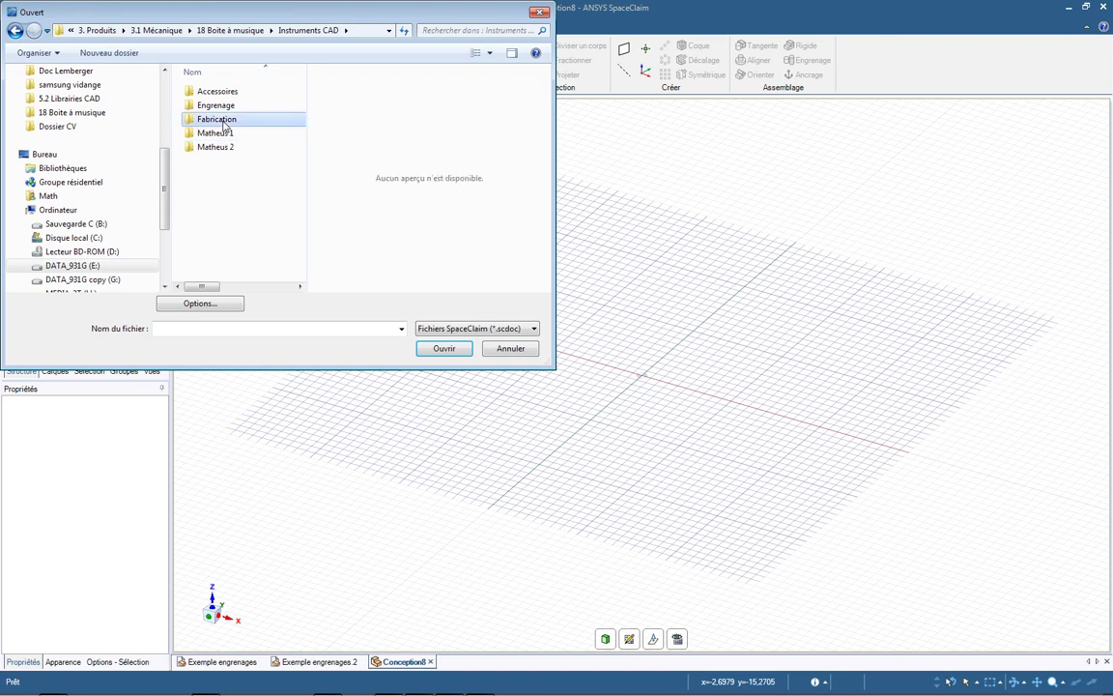
double_click(221, 119)
click(259, 29)
double_click(249, 105)
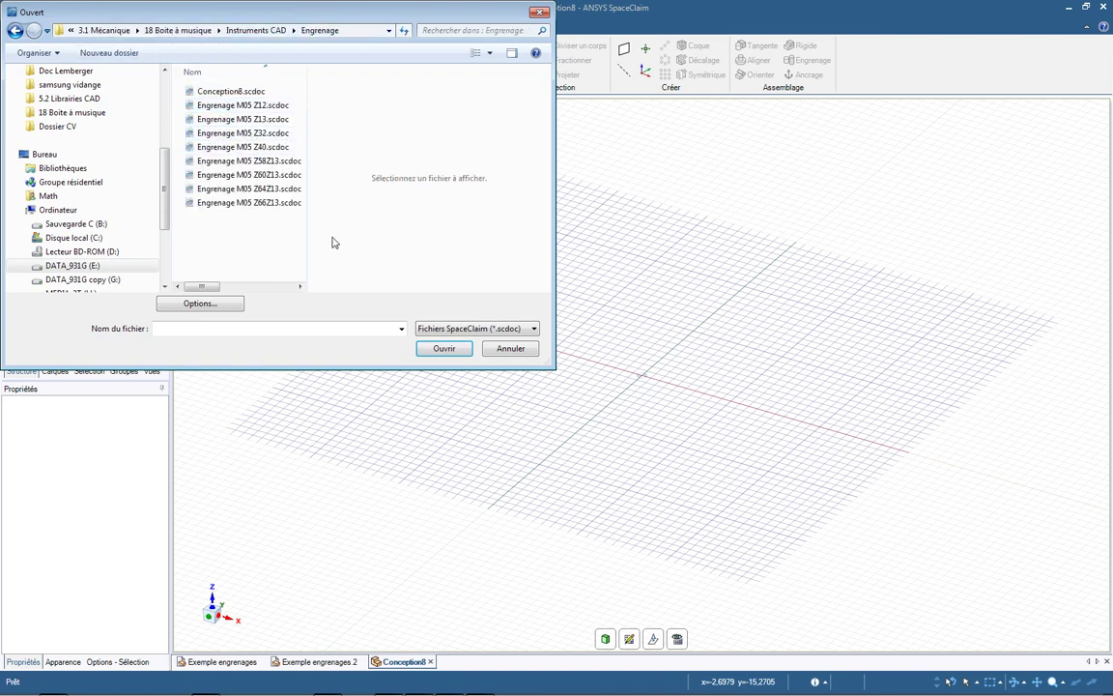
Show all file types in the Engrenage folder and open engren_Z40.DXF.
click(454, 329)
click(463, 560)
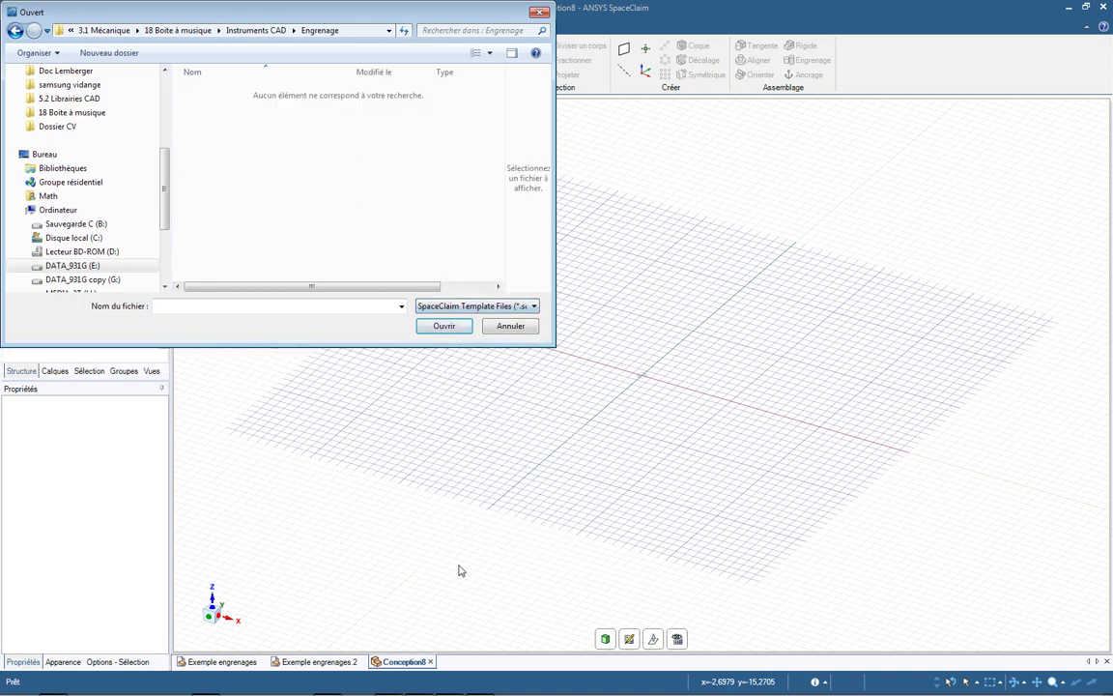
click(463, 307)
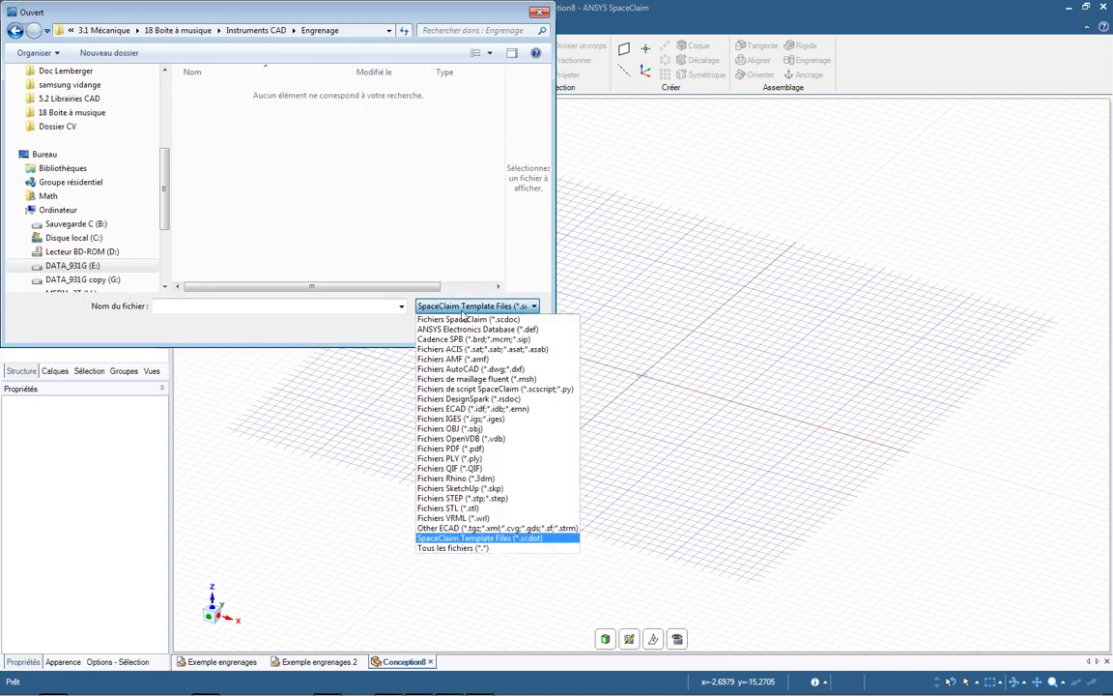
click(454, 548)
click(225, 188)
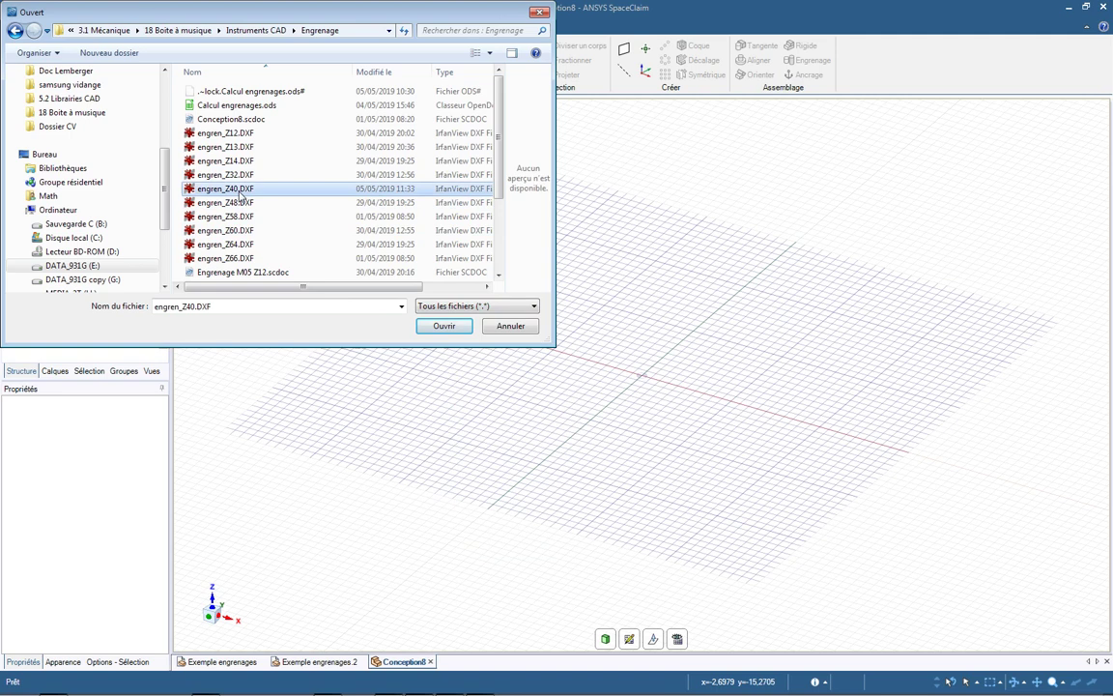
click(443, 326)
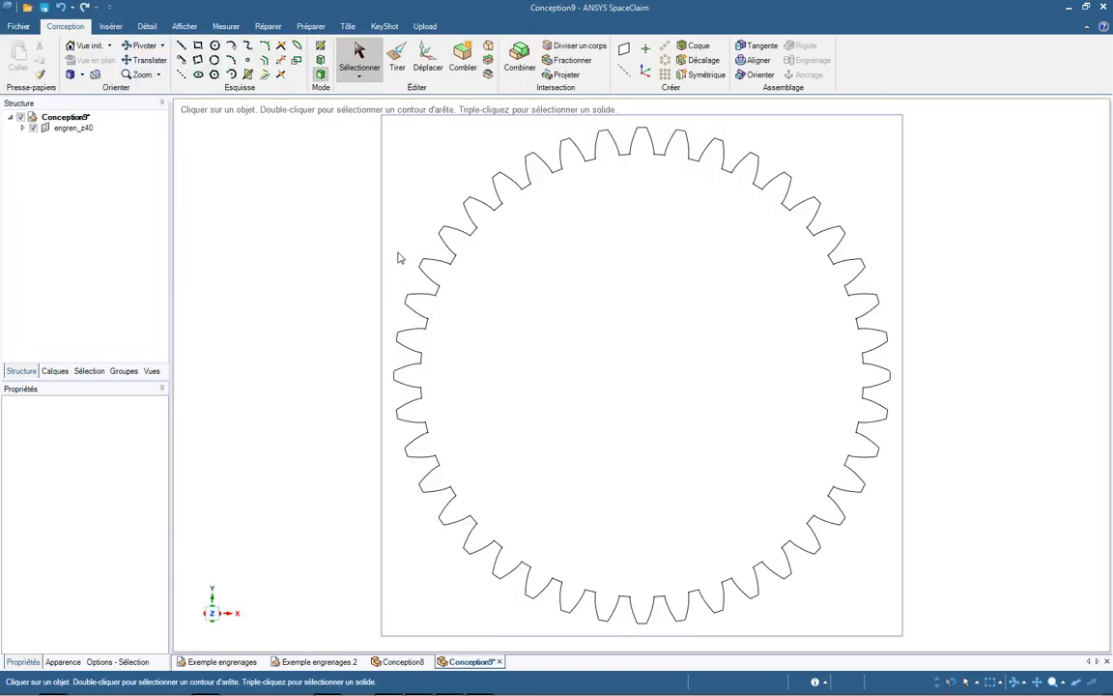
Examine the imported engren_z40 outline in sketch mode, looking closely at the small segments forming a tooth flank.
click(79, 131)
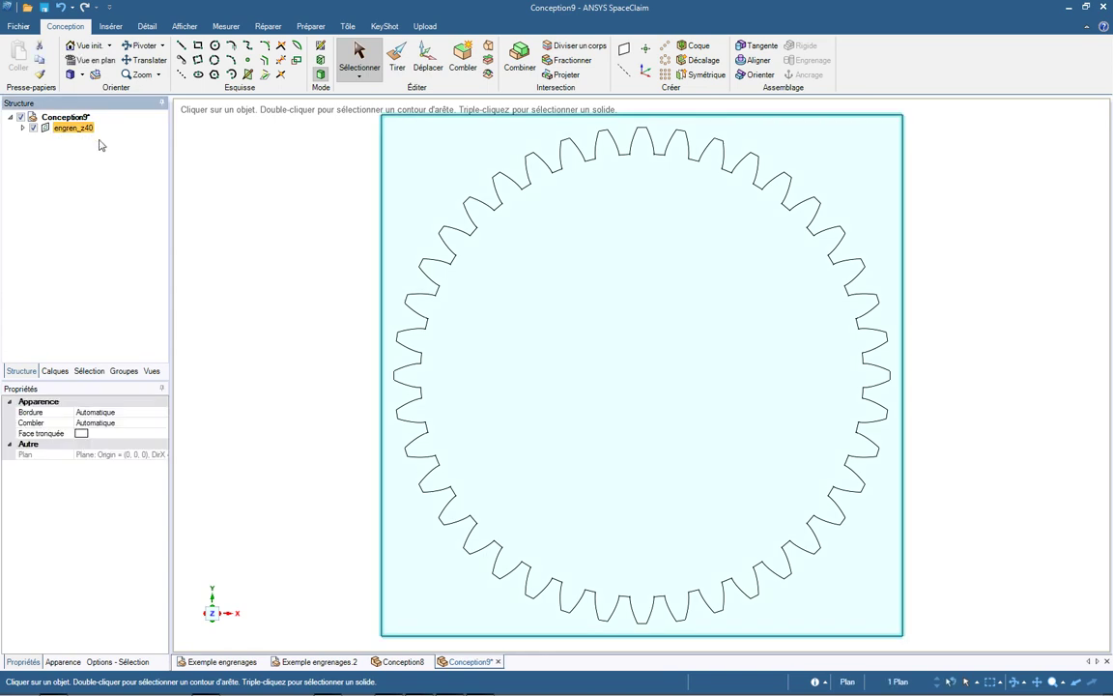
click(197, 170)
scroll(422, 360, up, 5)
click(442, 415)
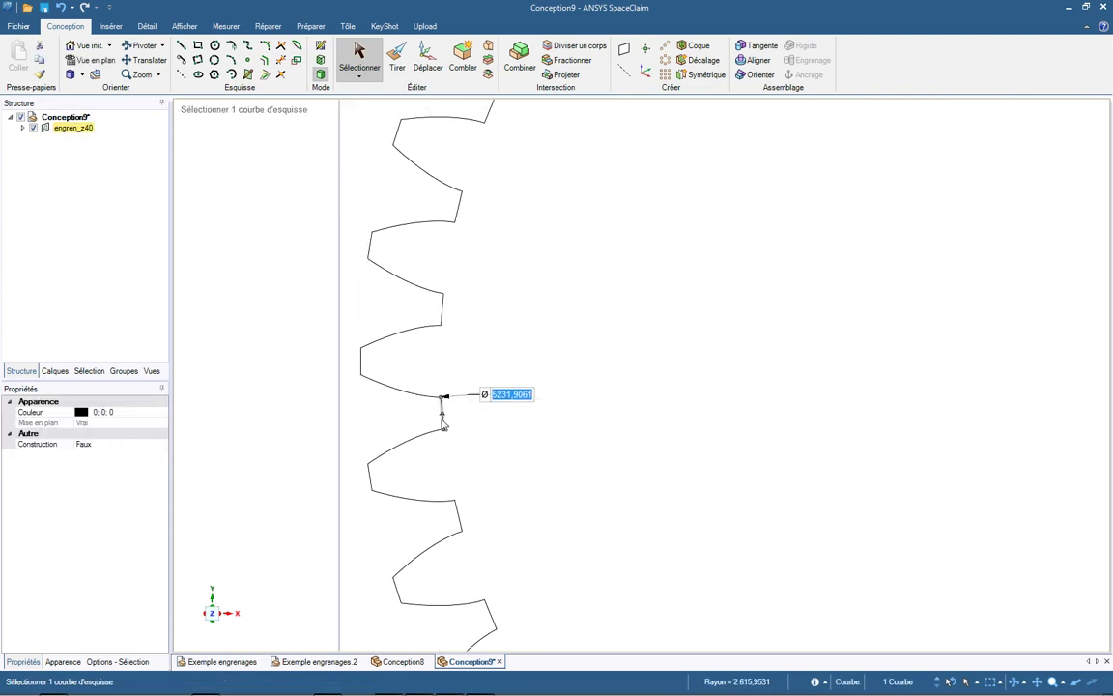
click(320, 46)
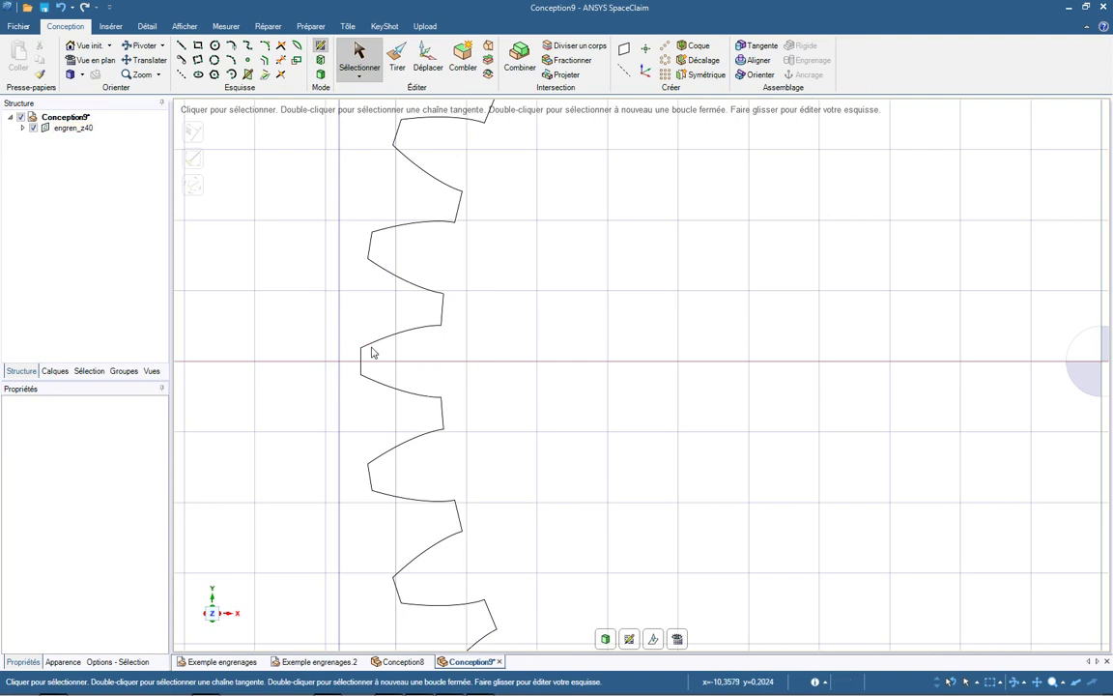
scroll(369, 353, up, 5)
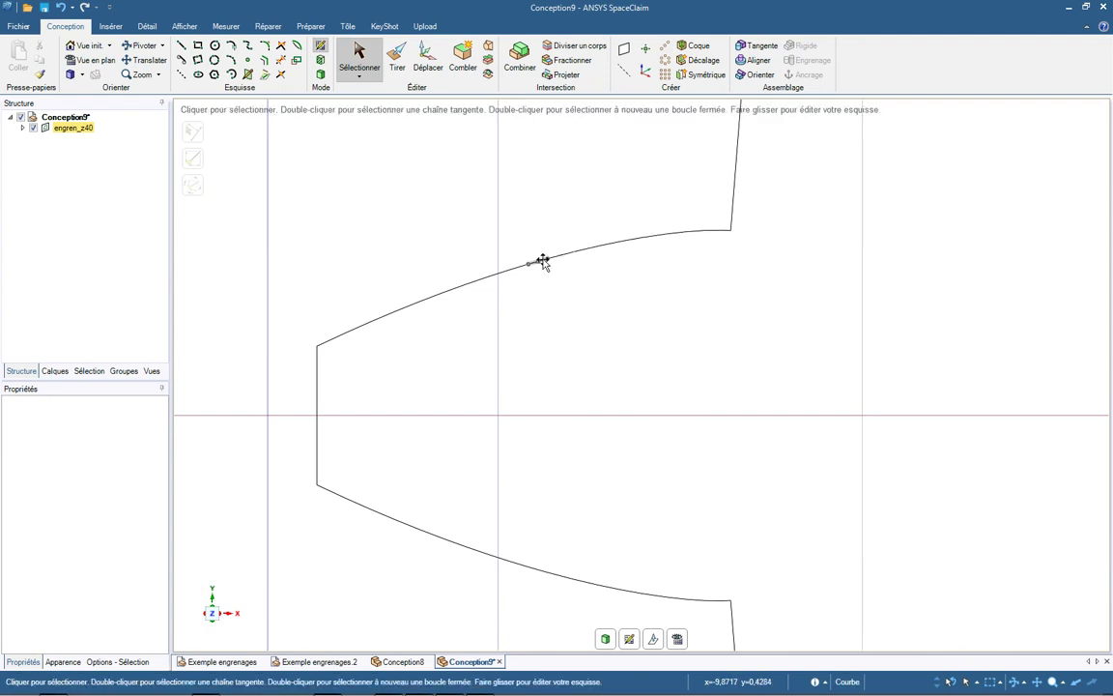
scroll(353, 320, down, 3)
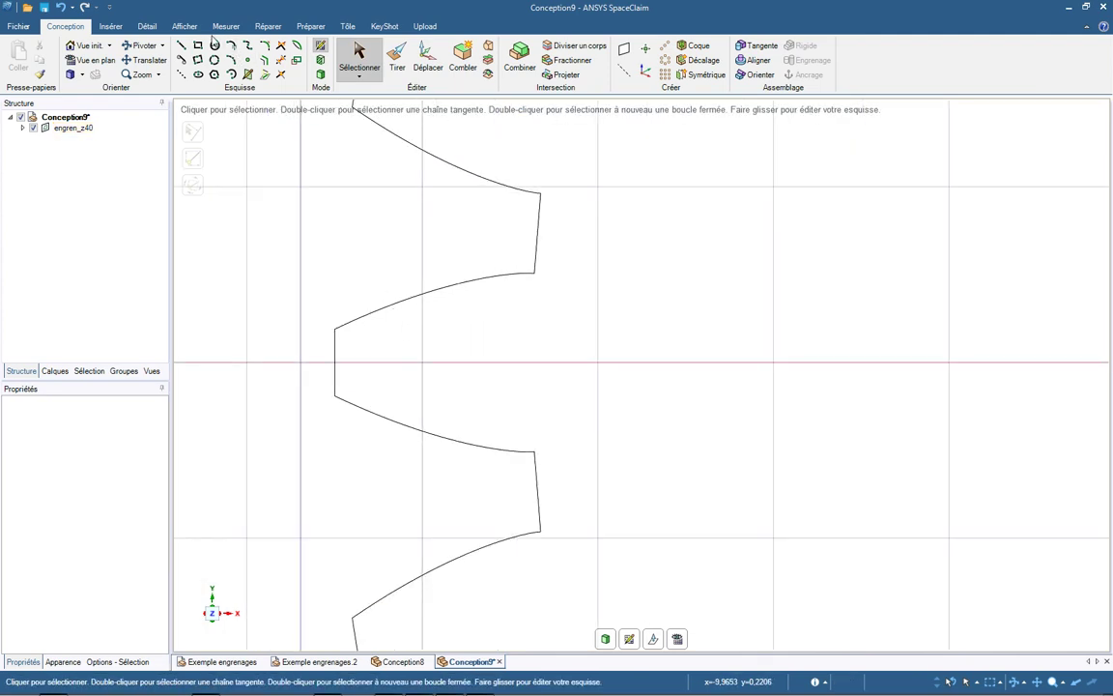
Replace the small segments of the upper flank of the tooth on the horizontal axis with fitted curves, in two sections.
click(182, 27)
click(224, 27)
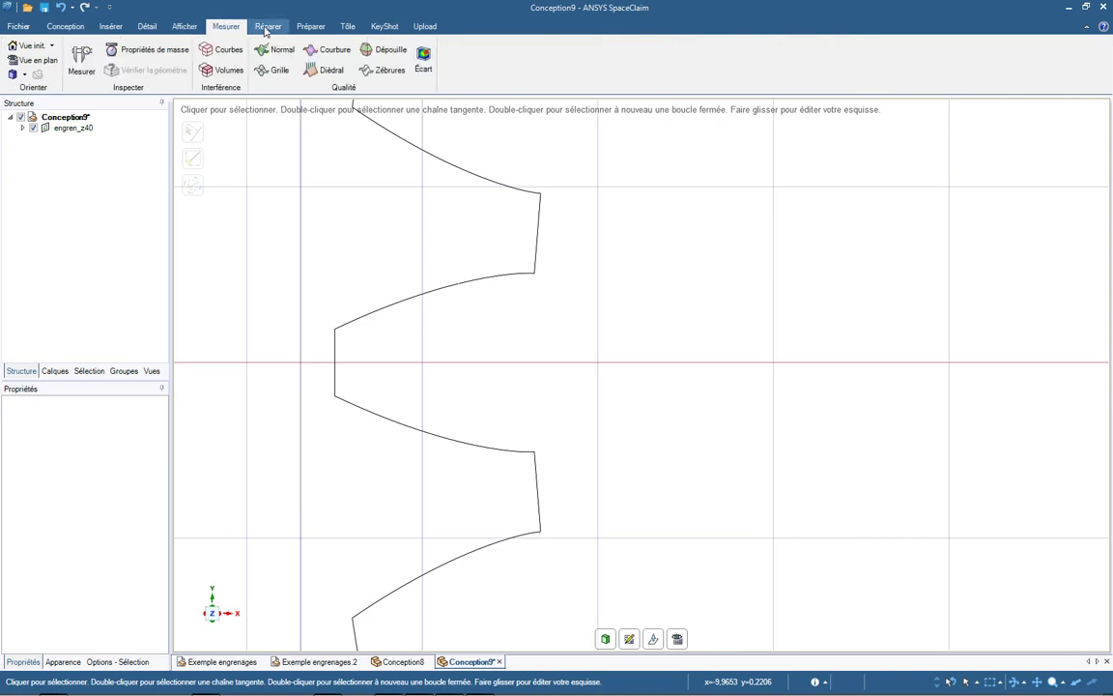
click(267, 27)
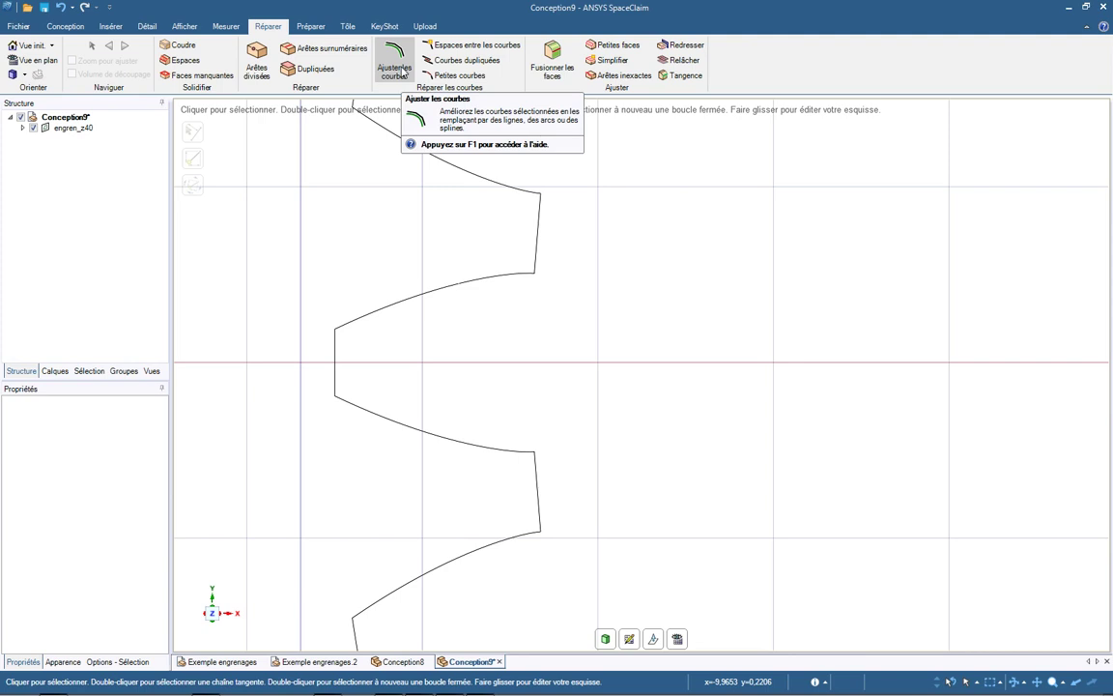
click(399, 67)
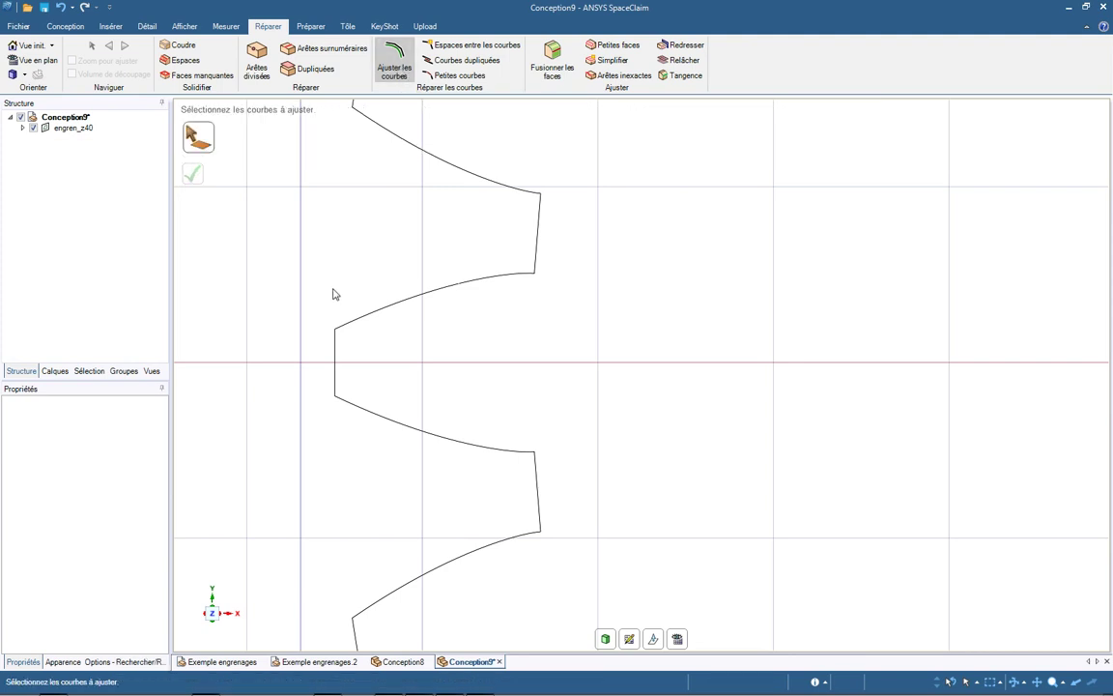
drag(324, 268, 498, 352)
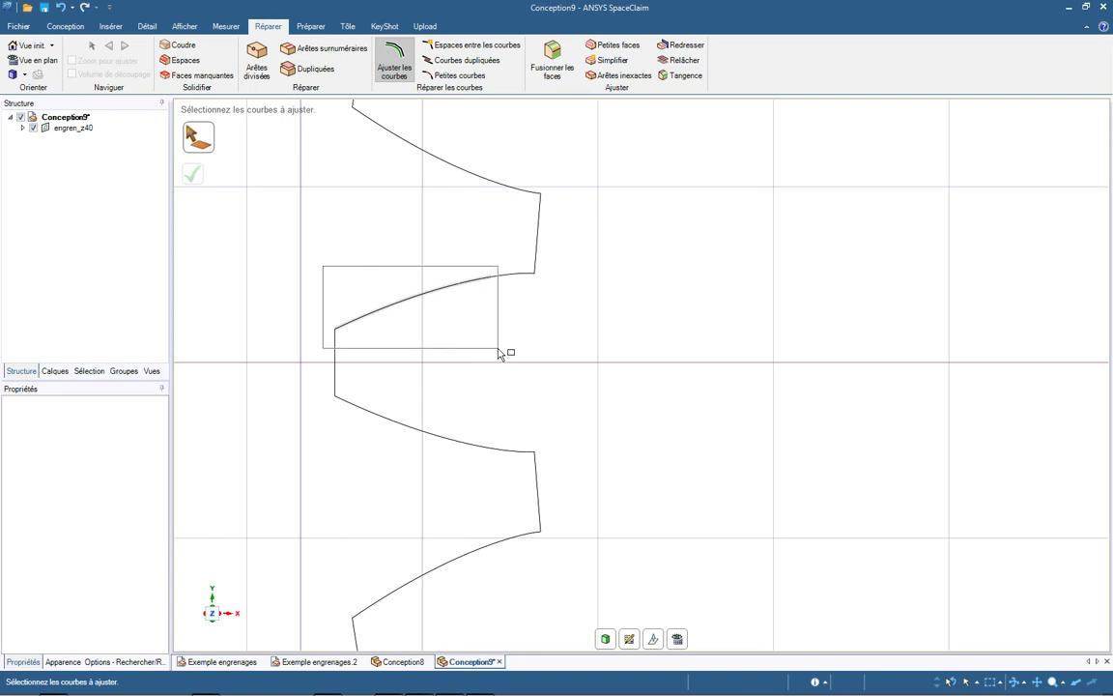
drag(499, 352, 499, 348)
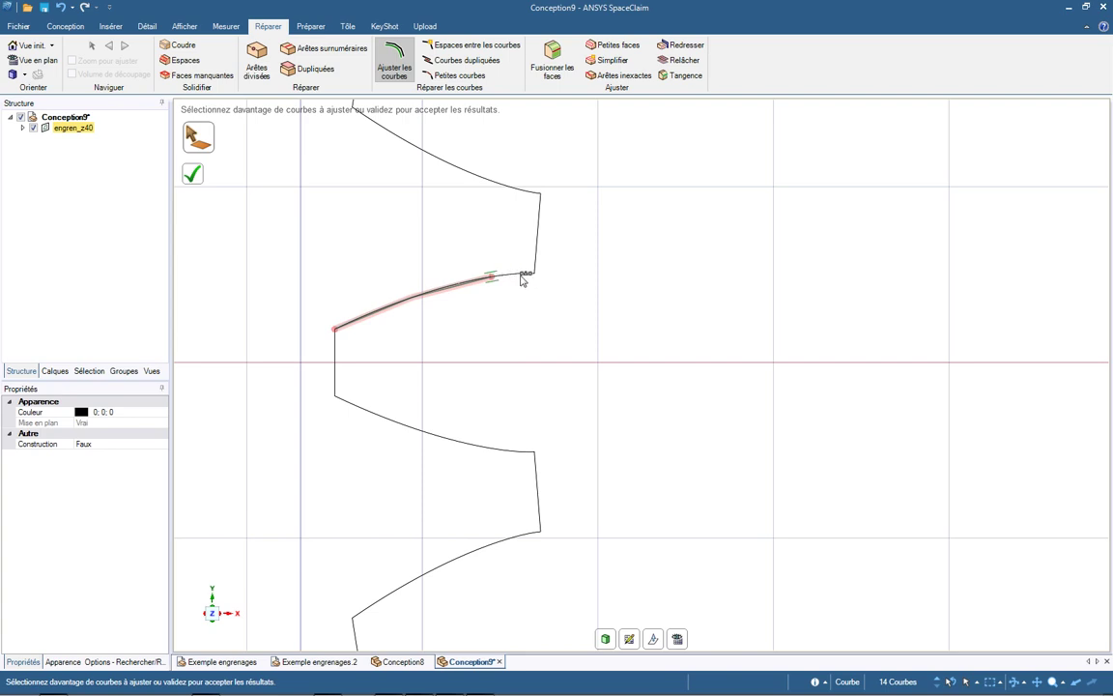
click(195, 177)
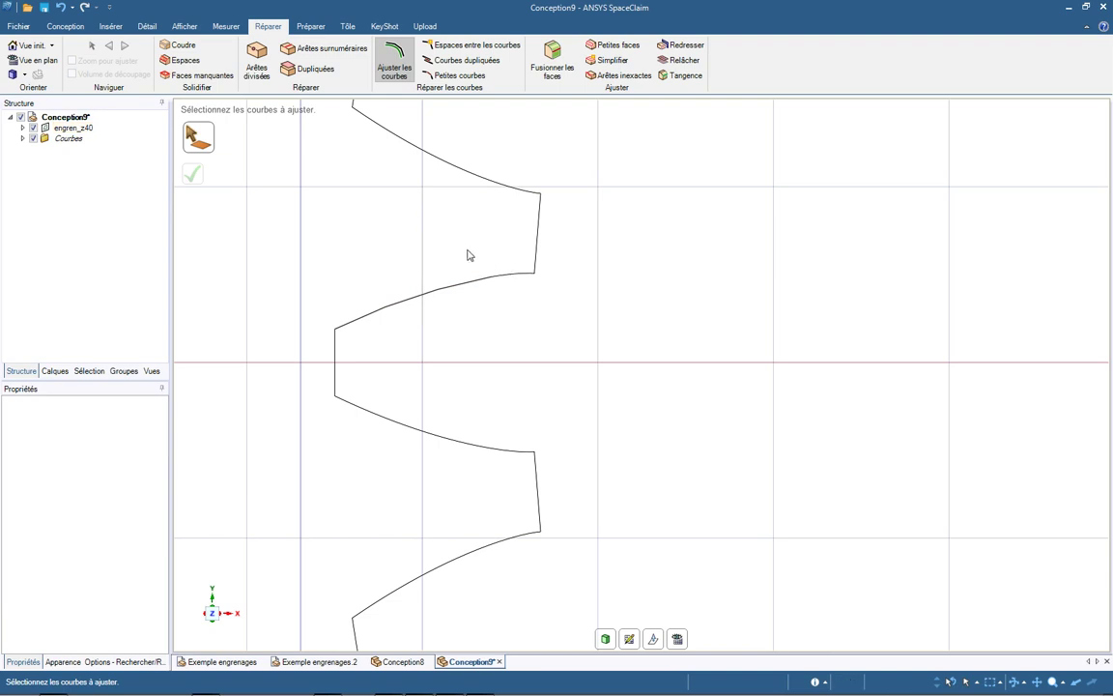
click(512, 275)
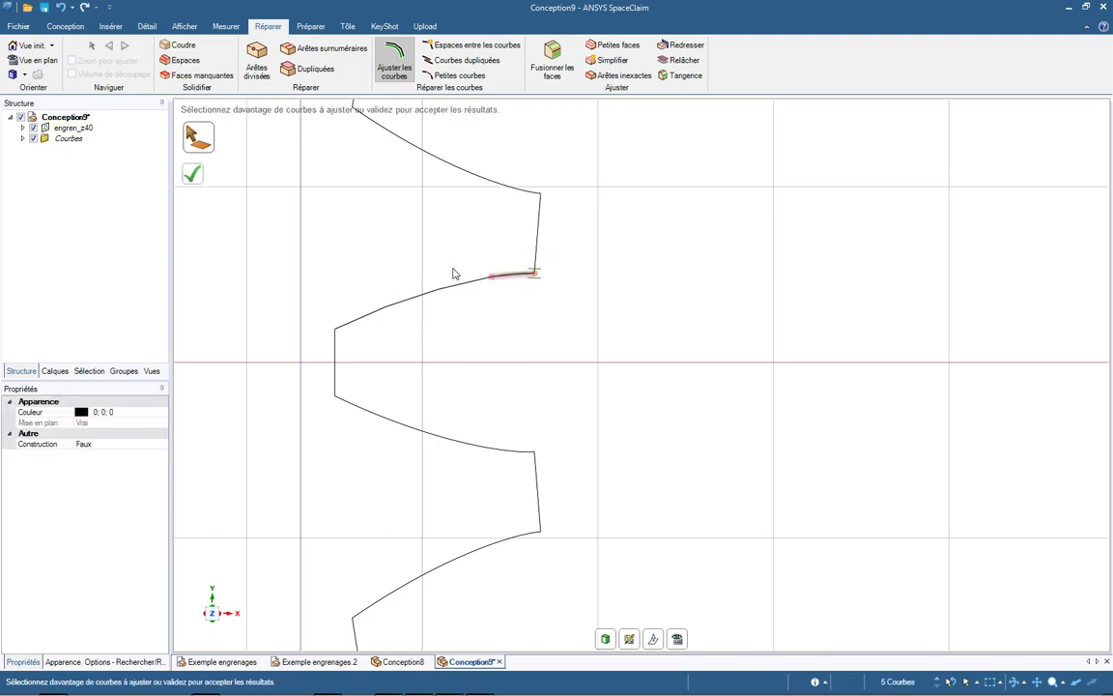
click(193, 174)
Fit curves to the two sections of small segments forming the same tooth's lower flank.
drag(316, 377, 487, 477)
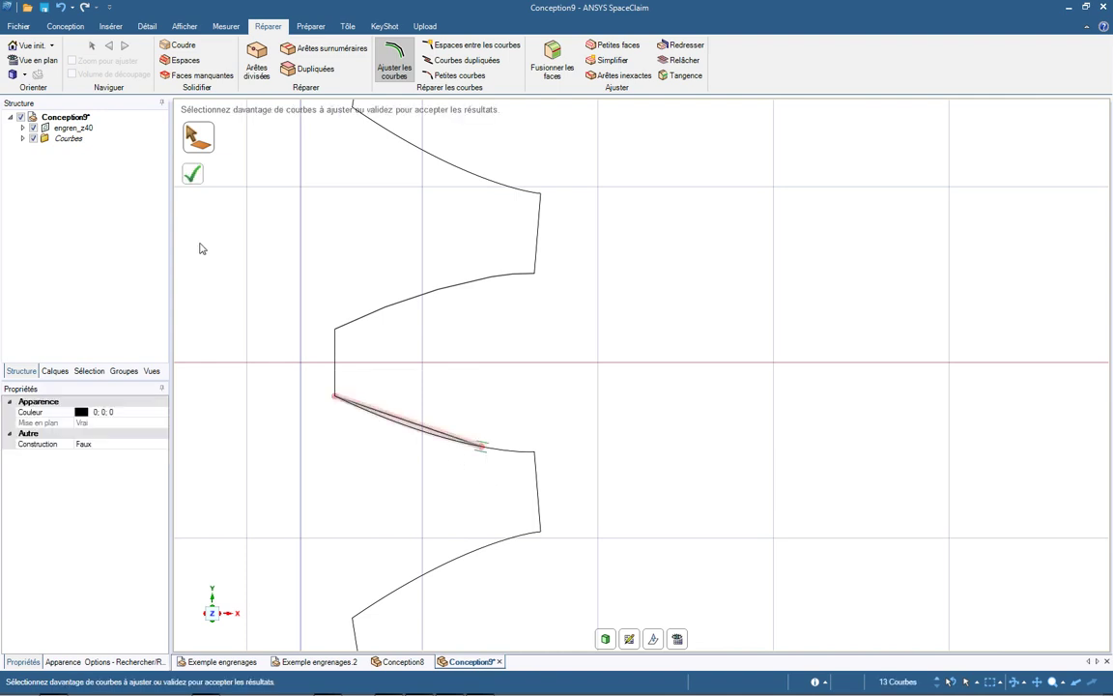
click(192, 173)
drag(470, 431, 544, 466)
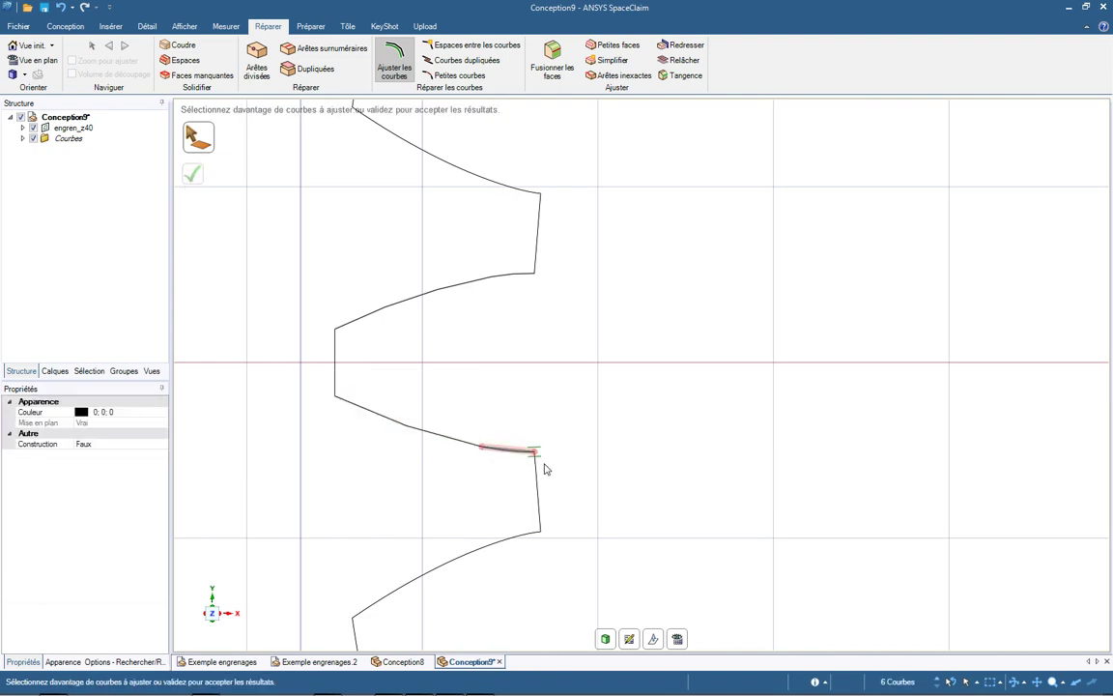
click(193, 175)
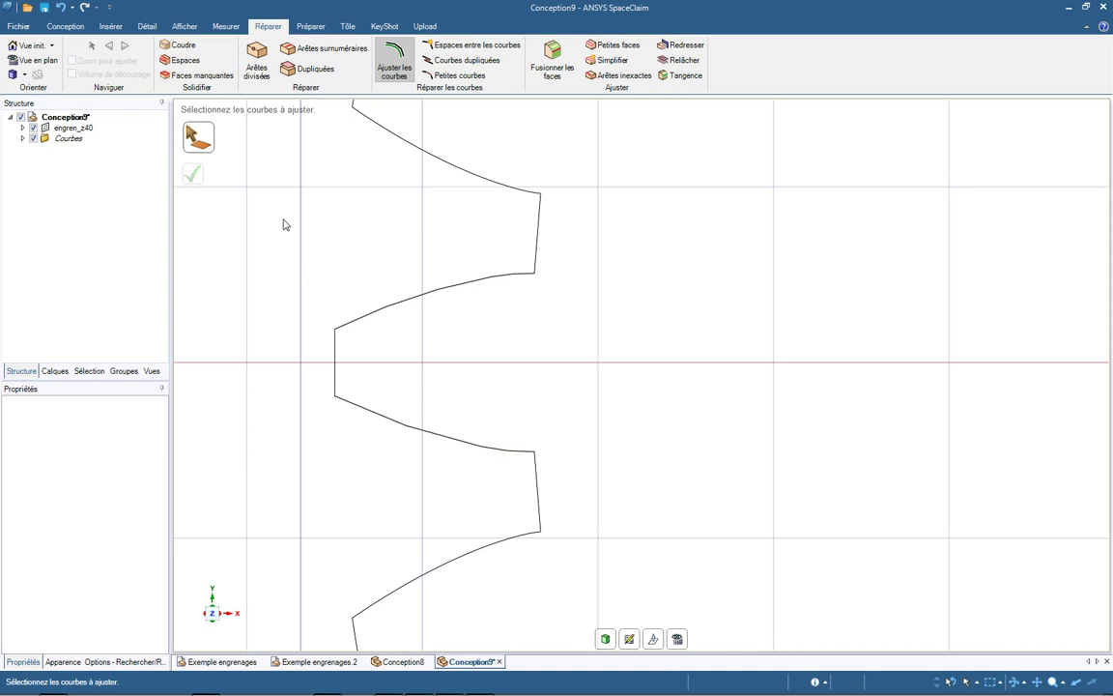
Project the repaired tooth's flanks, tip and adjoining lower root edge onto the sketch plane.
click(65, 27)
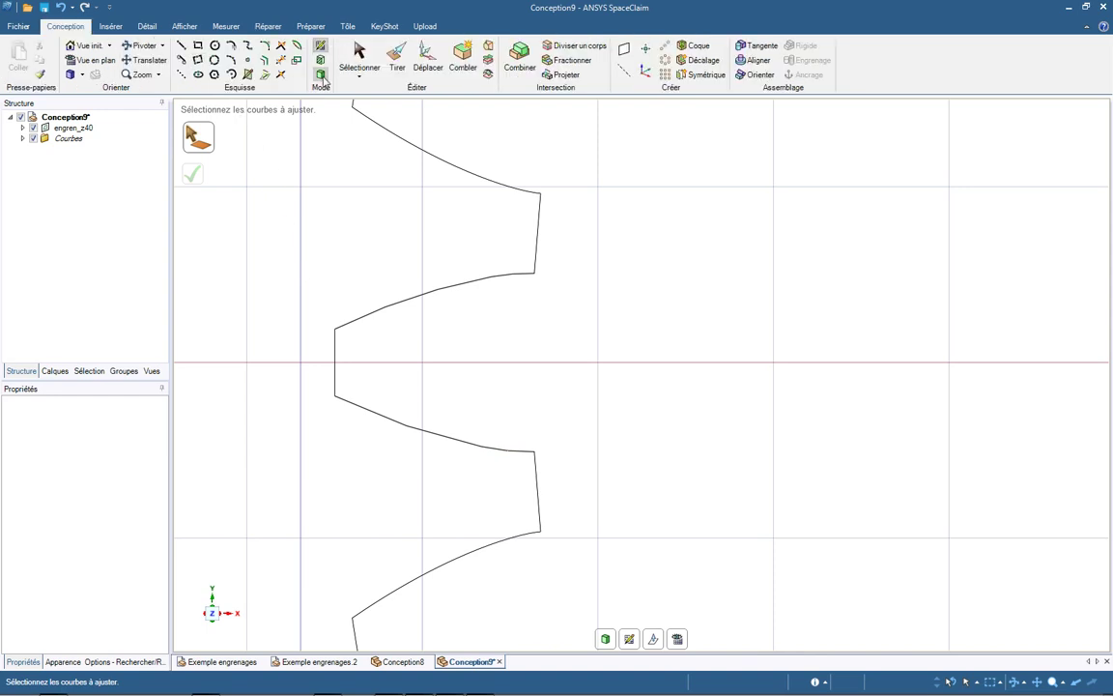
click(263, 74)
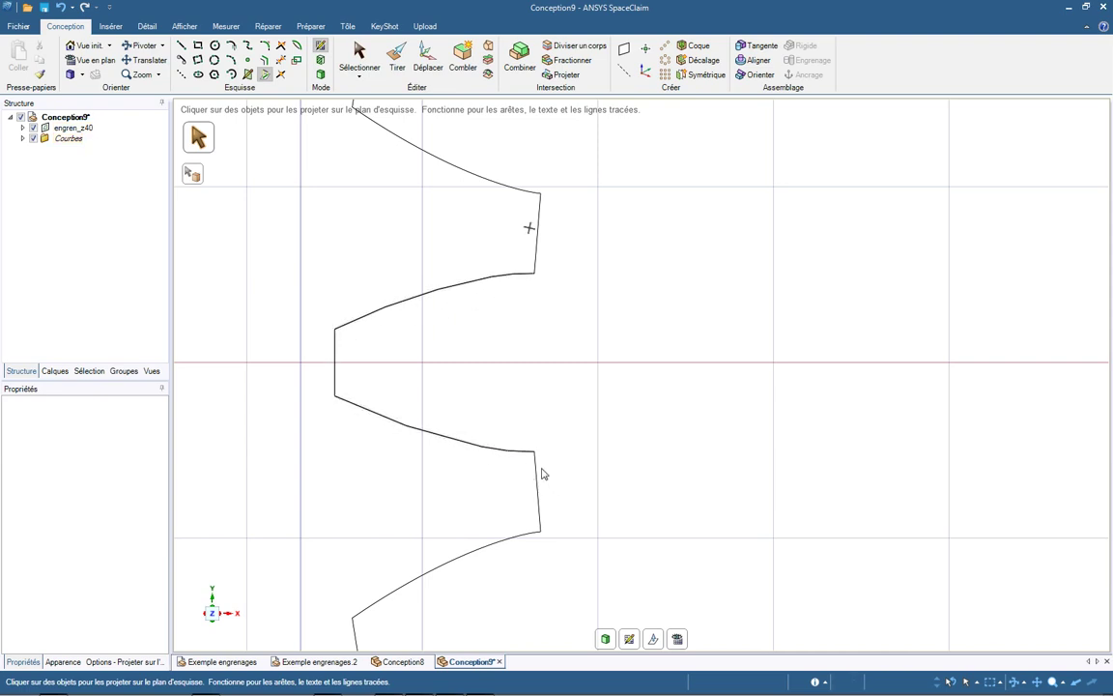
scroll(455, 371, down, 5)
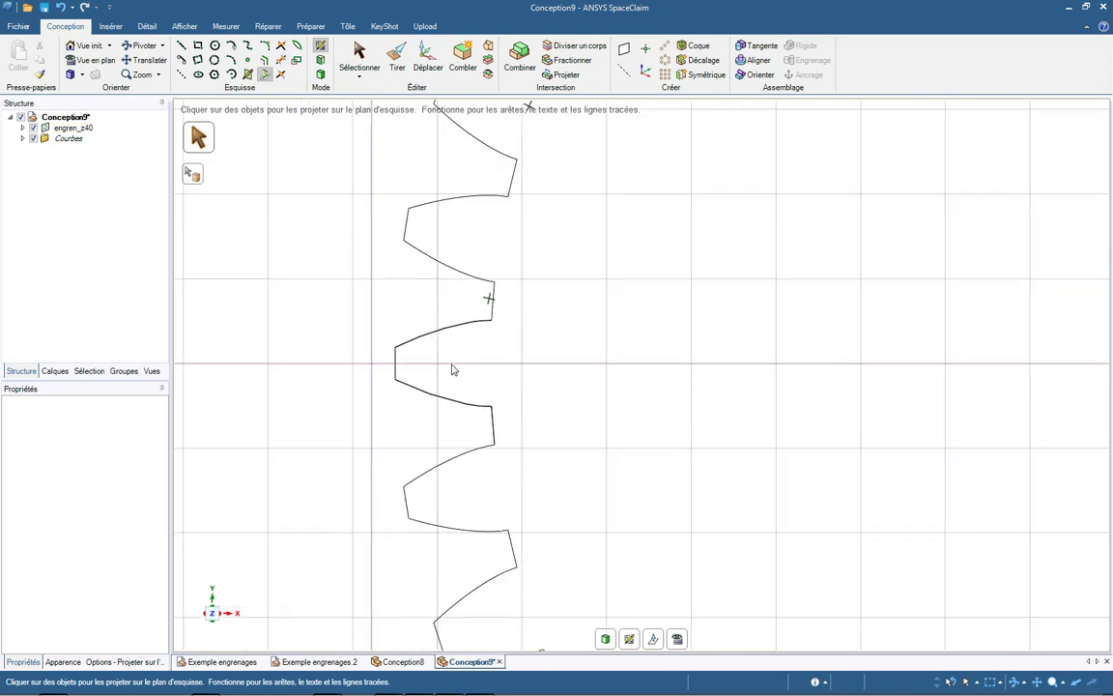
Draw a vertical construction line about 1 unit long downward from the gear centre.
click(181, 74)
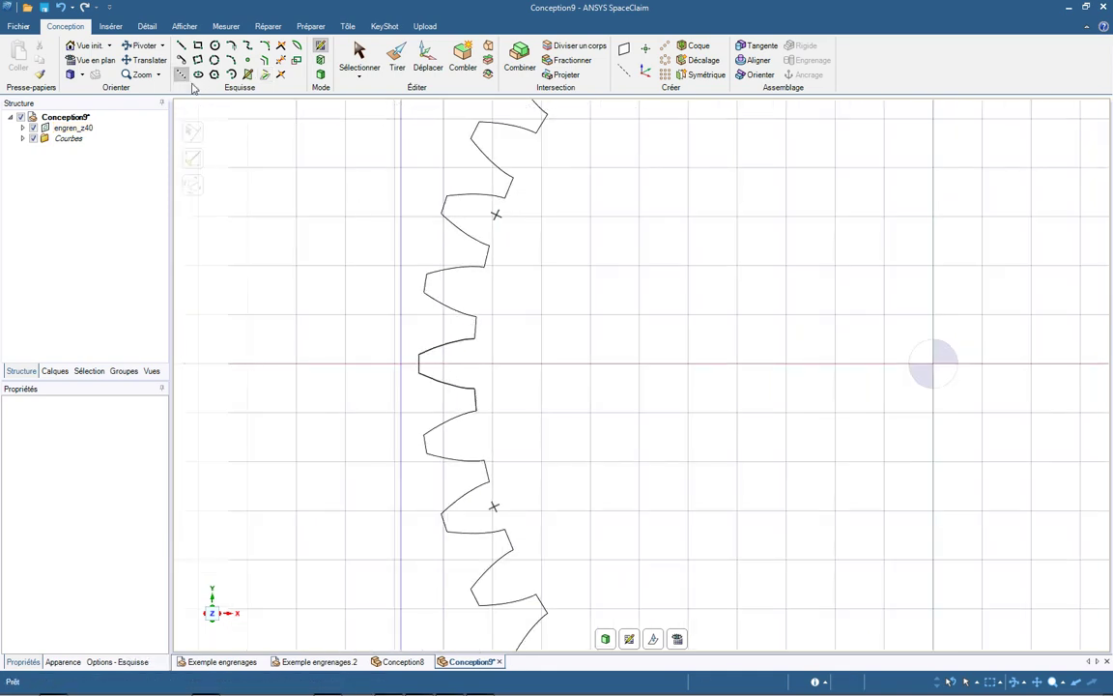
click(934, 366)
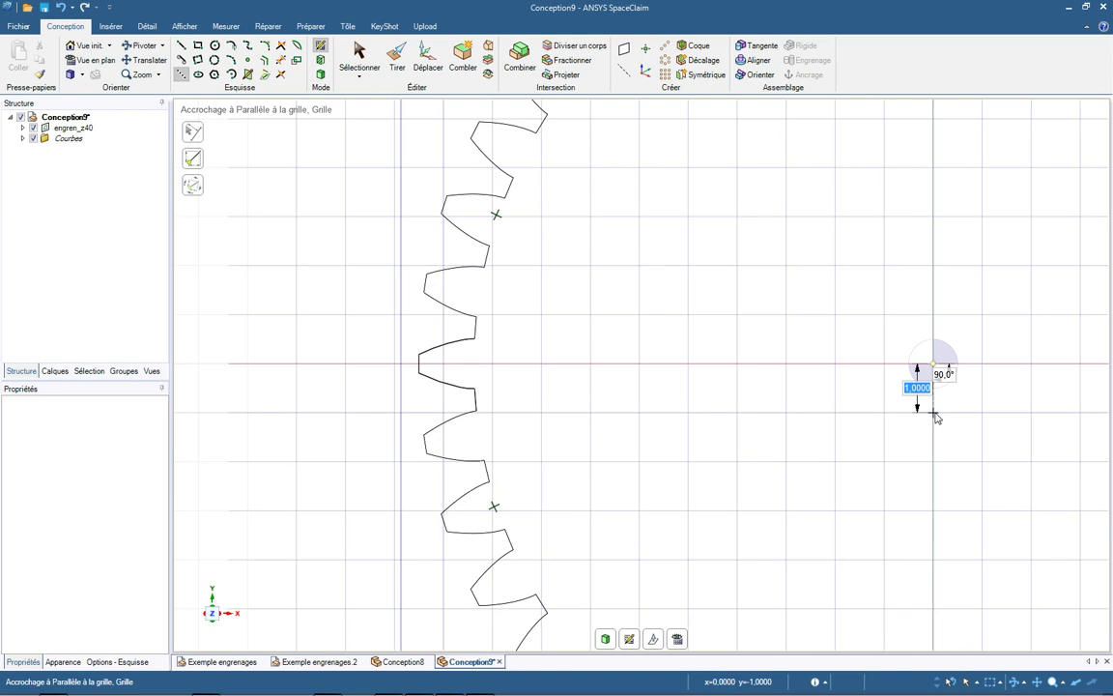
key(Escape)
Hide the imported engren_z40 outline and leave the construction line tool.
click(32, 127)
key(Escape)
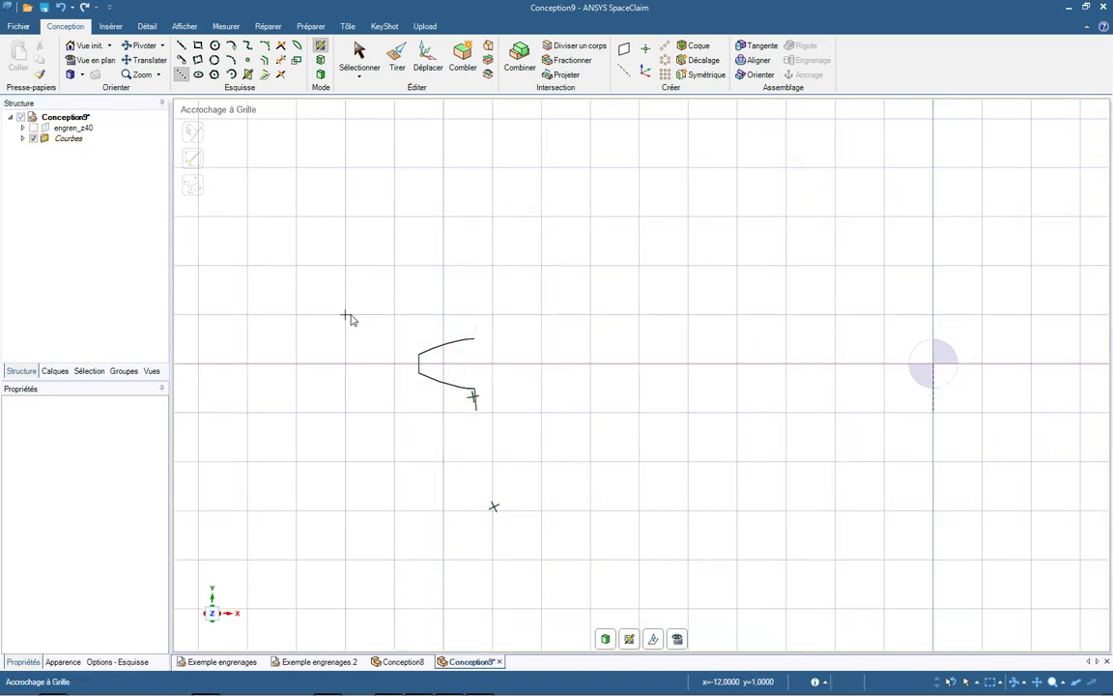
key(Escape)
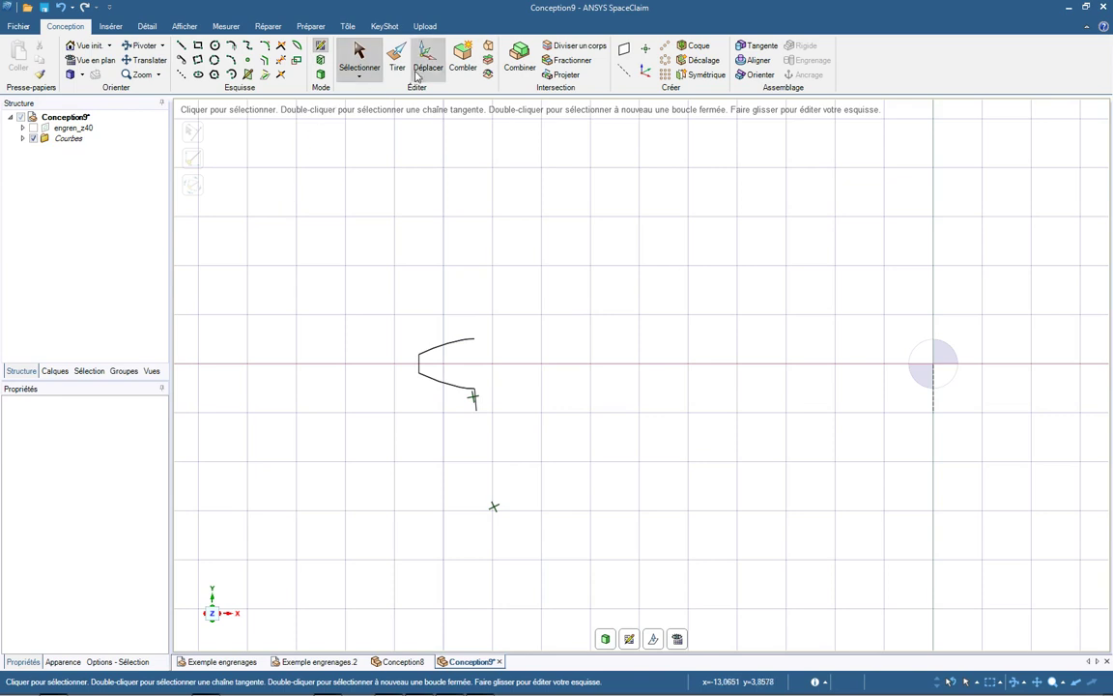
Select all the projected tooth curves for Move and anchor the move handle at the gear centre.
key(m)
mouse_move(392, 316)
mouse_down()
mouse_move(471, 344)
mouse_move(539, 413)
mouse_up()
middle_drag(620, 413, 736, 375)
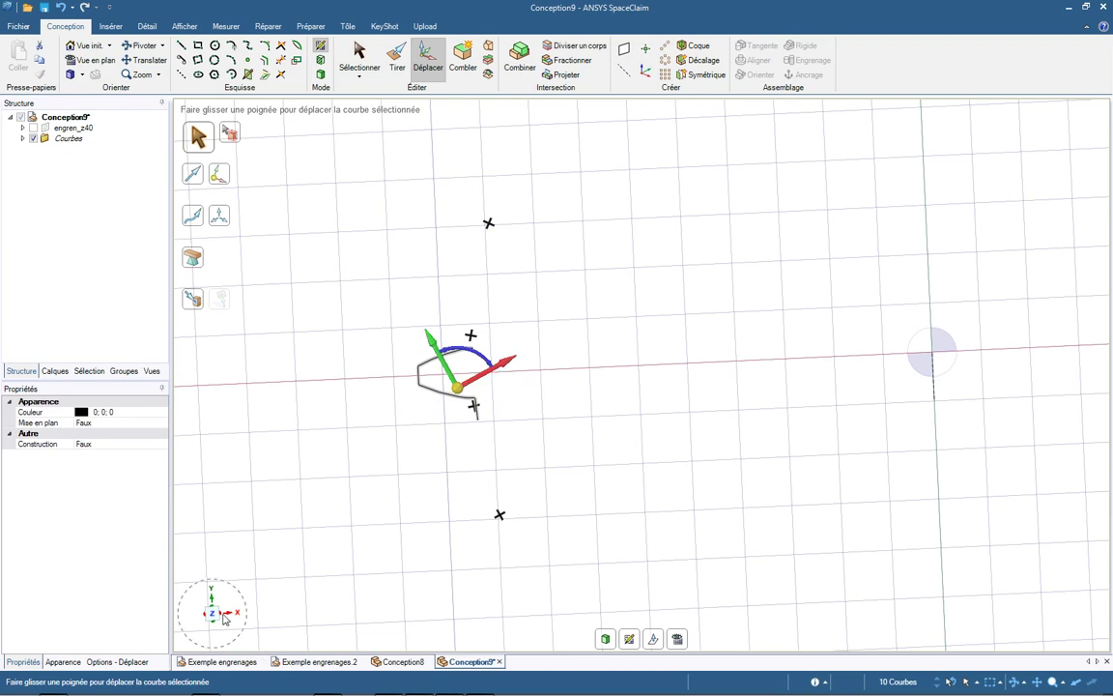
drag(457, 388, 936, 370)
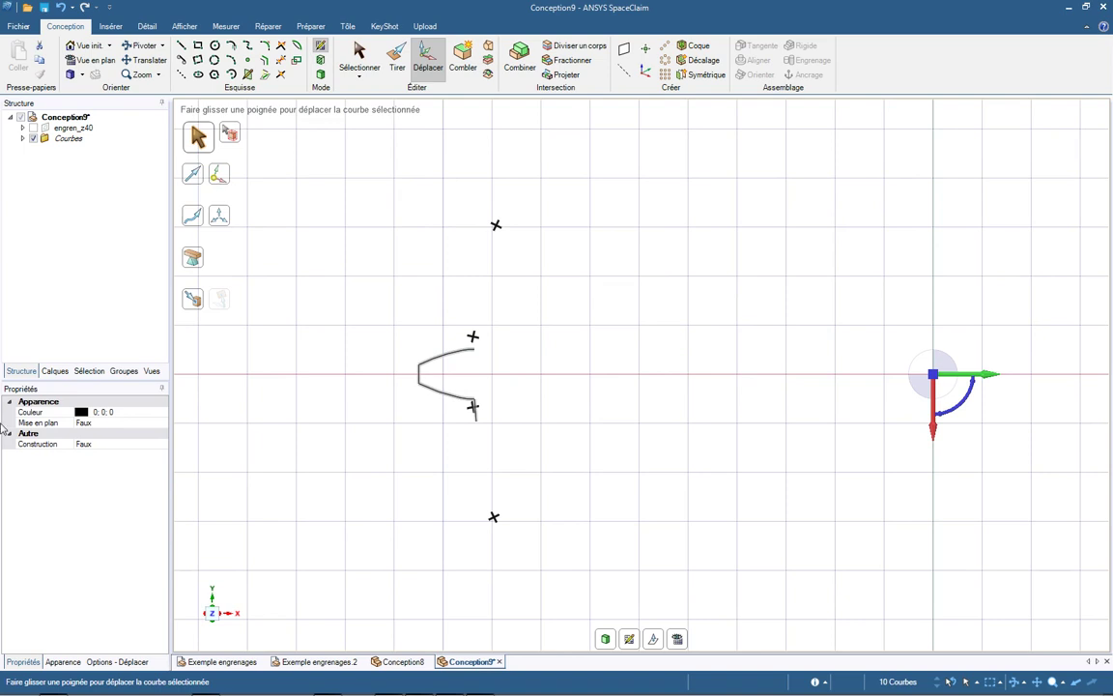
Pattern the tooth curves around the gear centre with 40 instances spaced at 9°, with sketch connectivity preservation turned off.
click(91, 664)
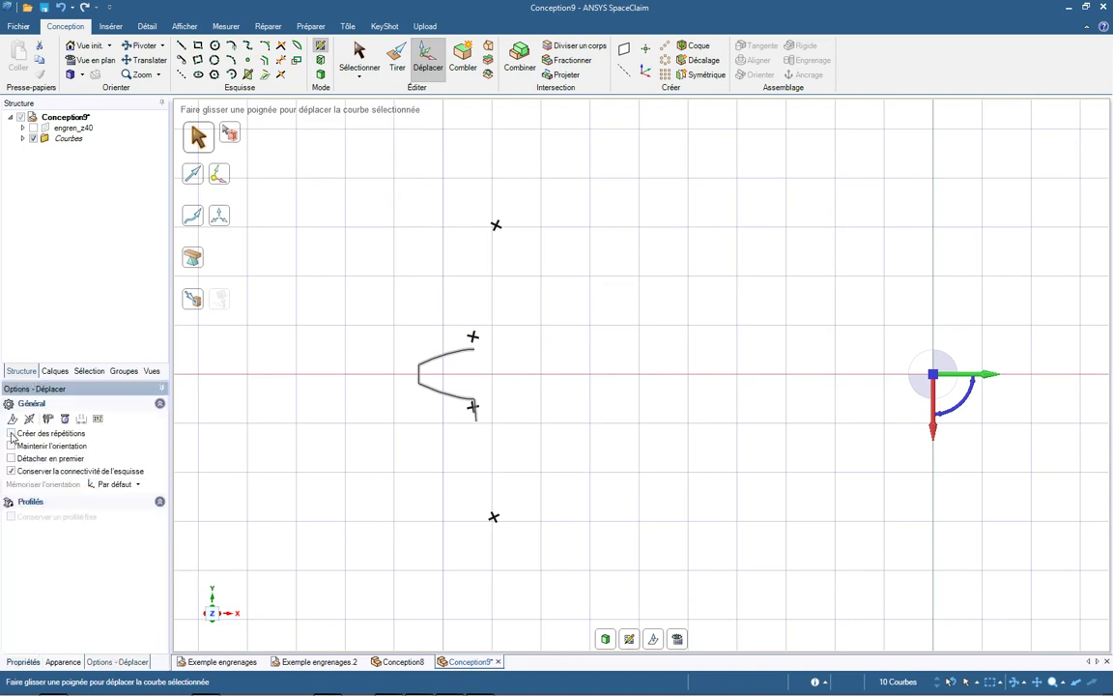
click(11, 472)
drag(969, 412, 951, 421)
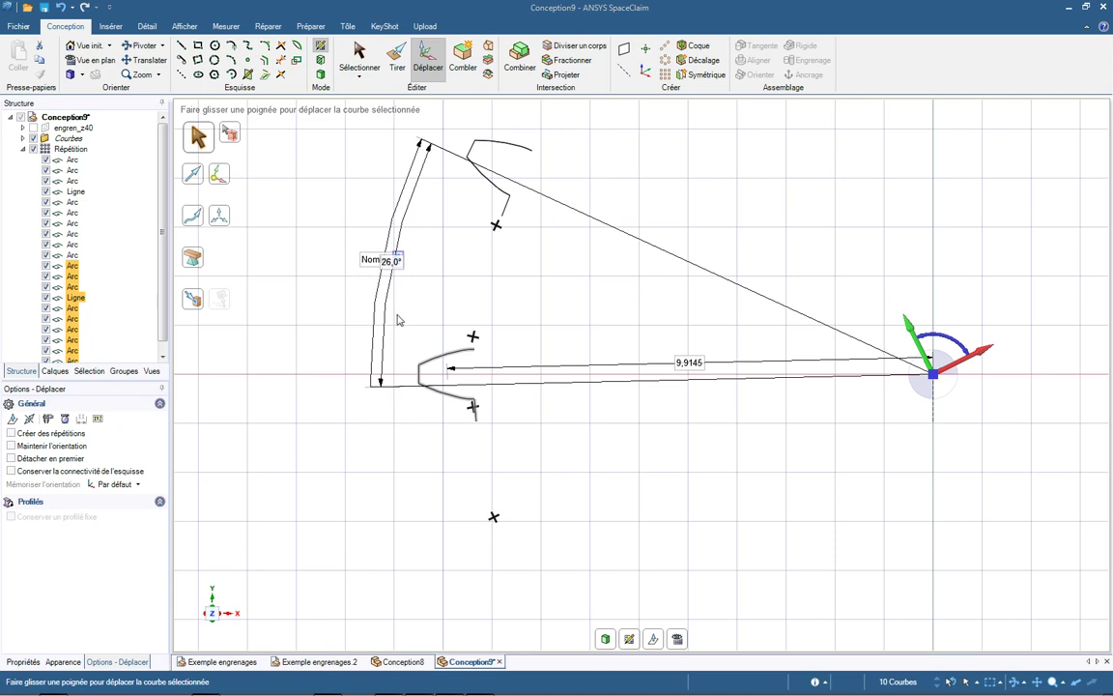
key(Tab)
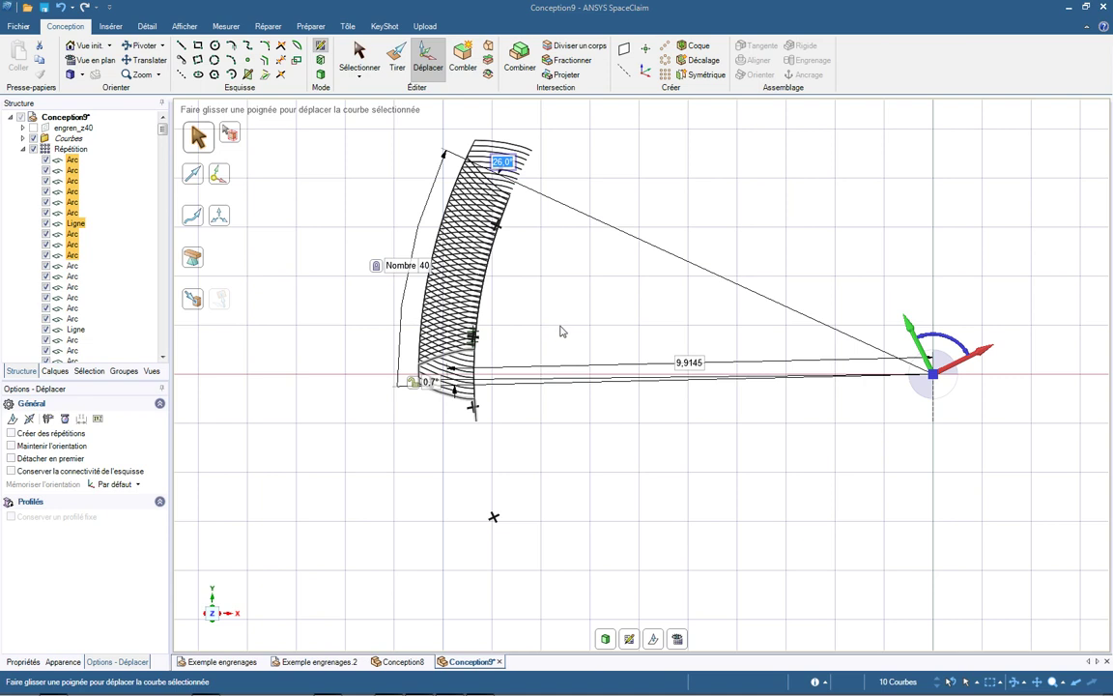
text(9)
key(Tab)
scroll(454, 355, down, 6)
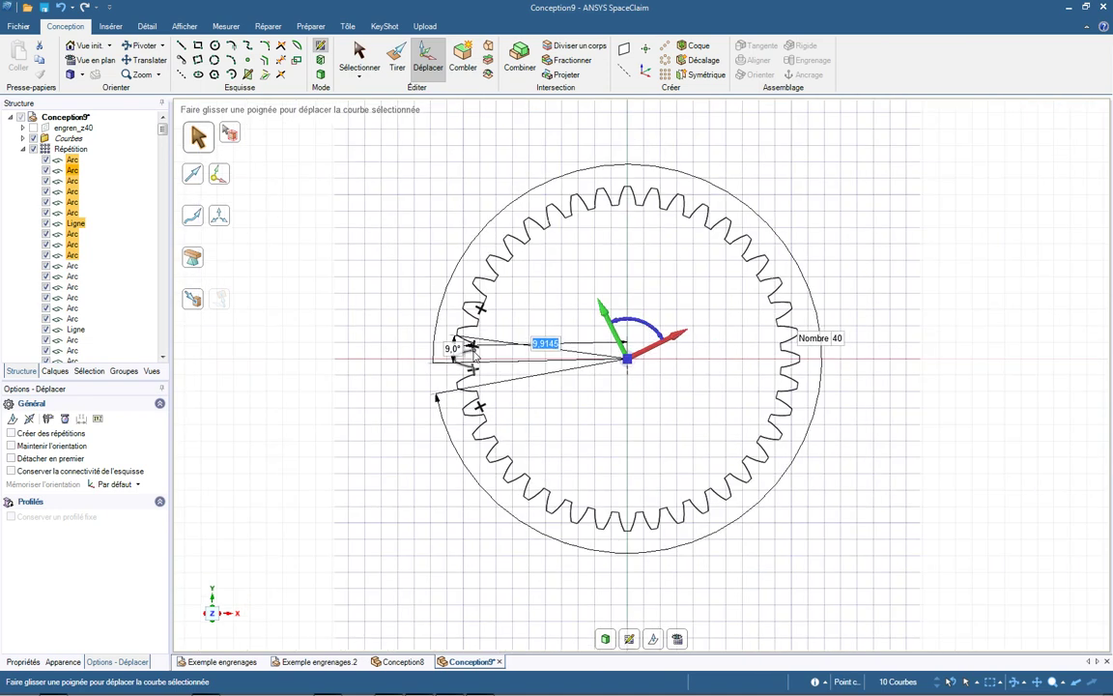
scroll(645, 319, up, 1)
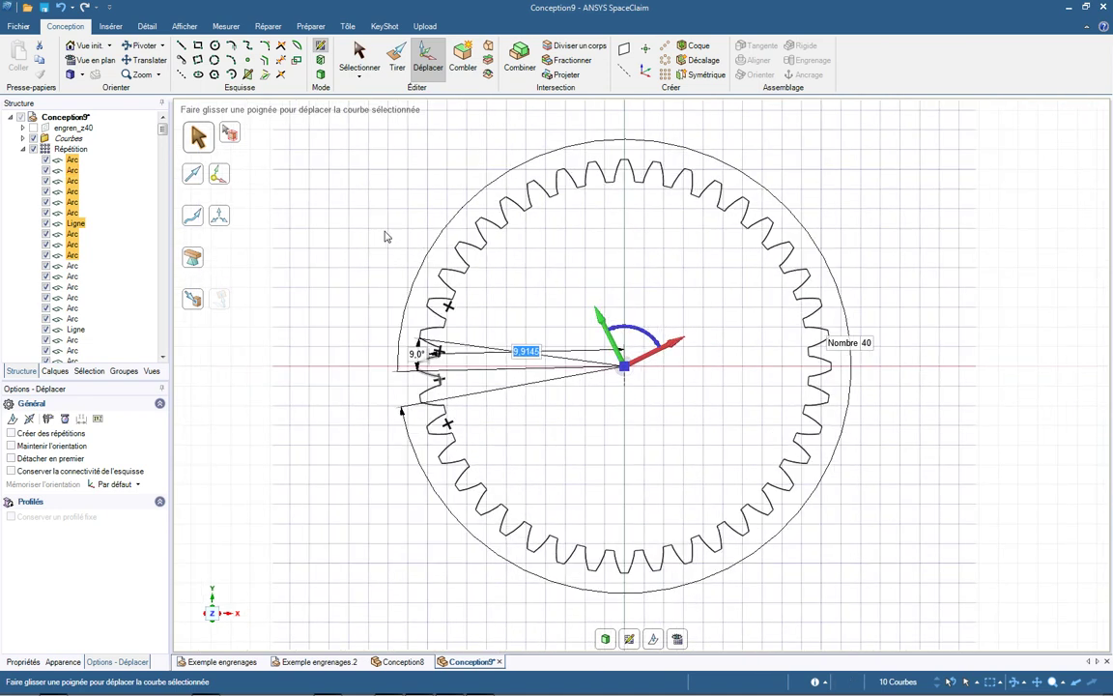
Turn the closed 40-tooth outline into a surface with Pull, leaving its face deselected.
key(p)
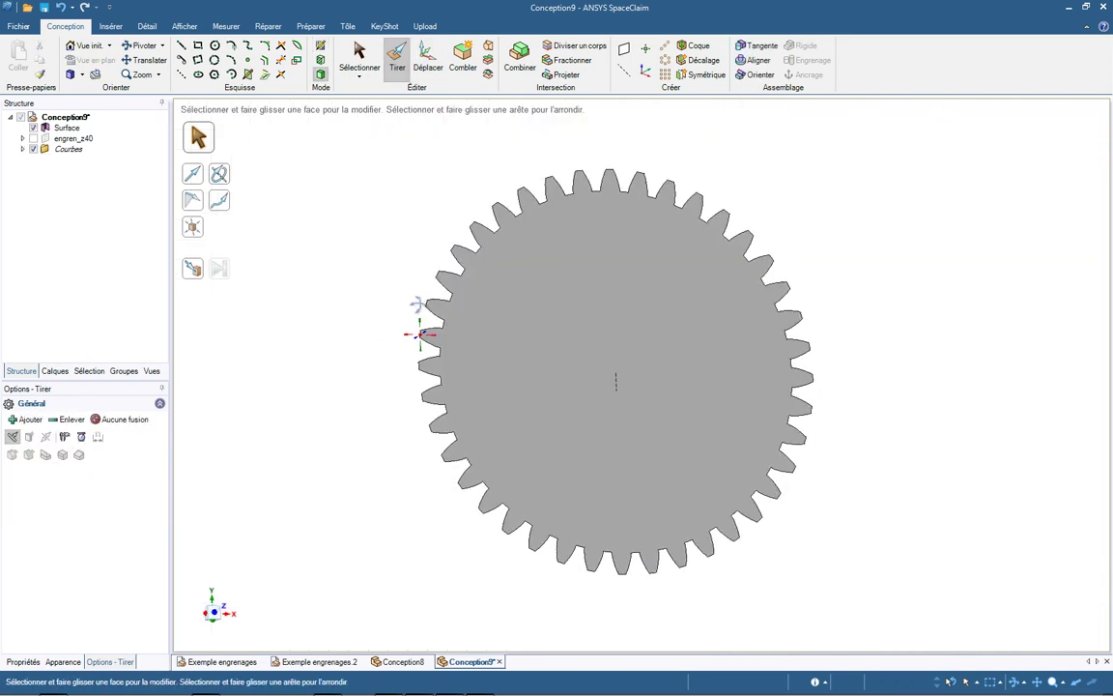
click(473, 332)
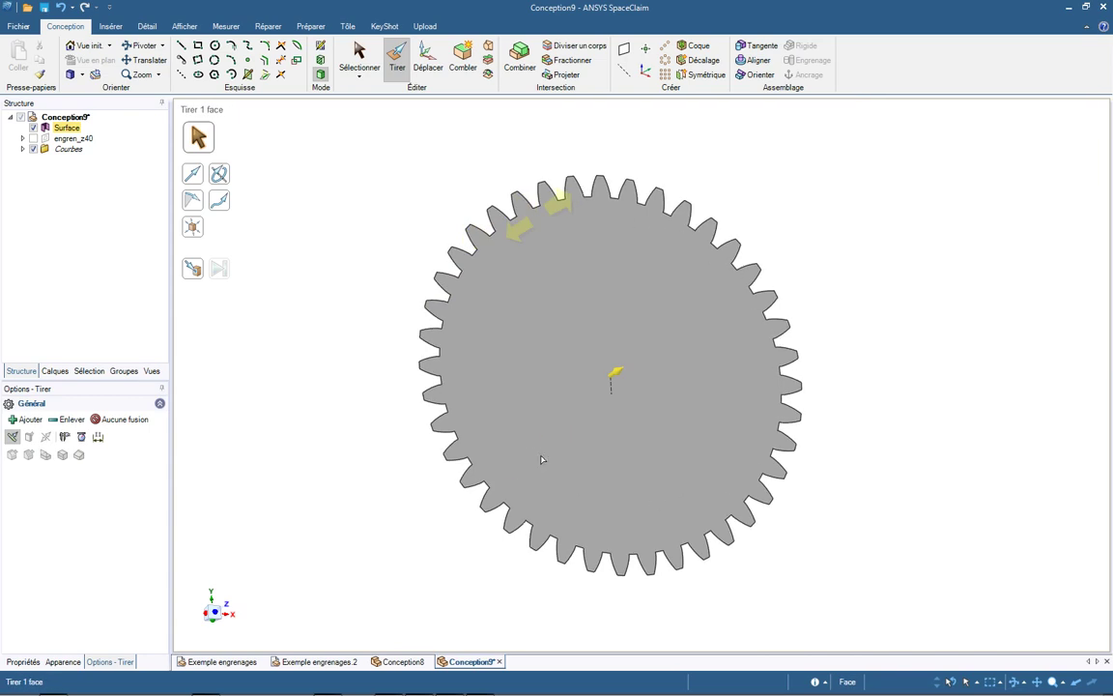
click(565, 421)
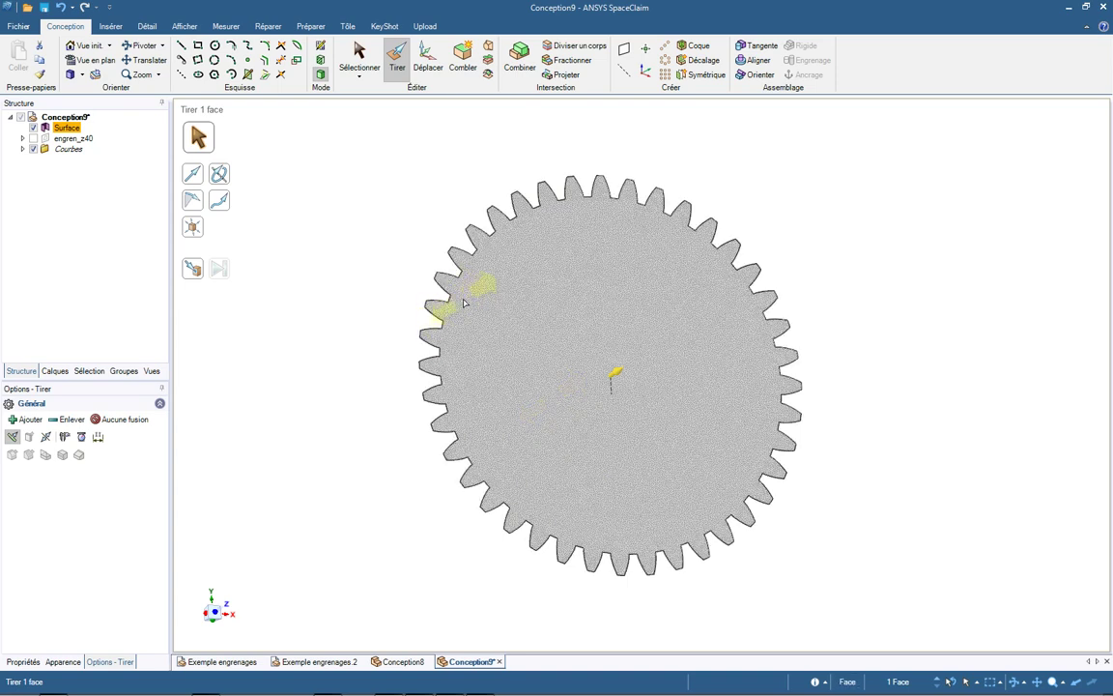
click(384, 166)
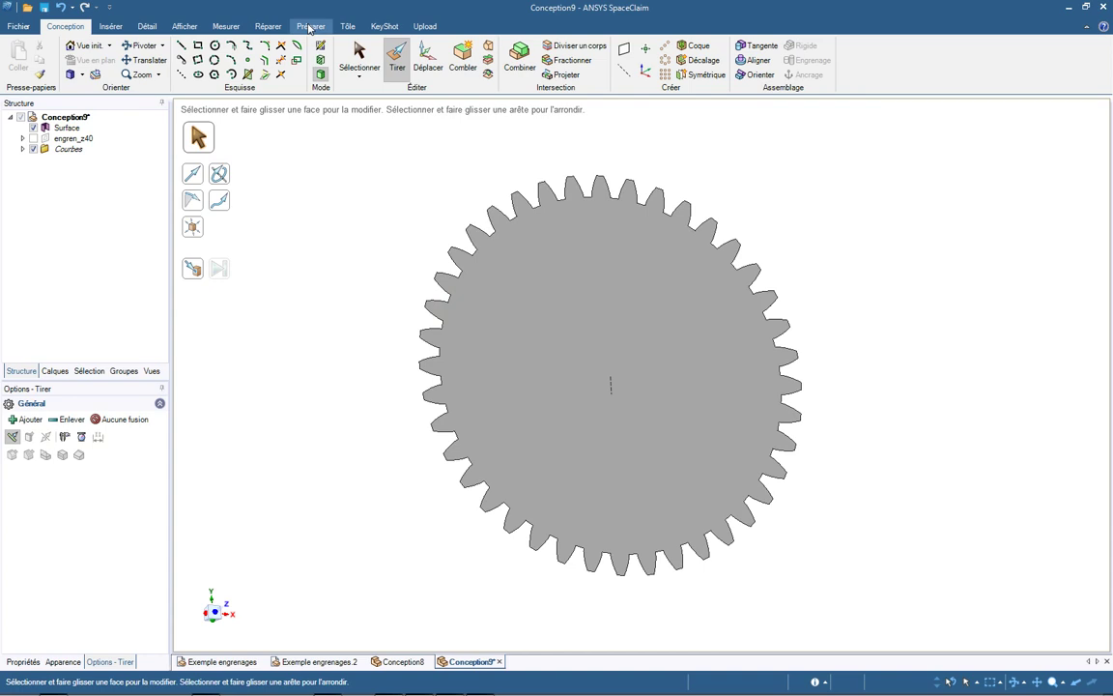
click(309, 27)
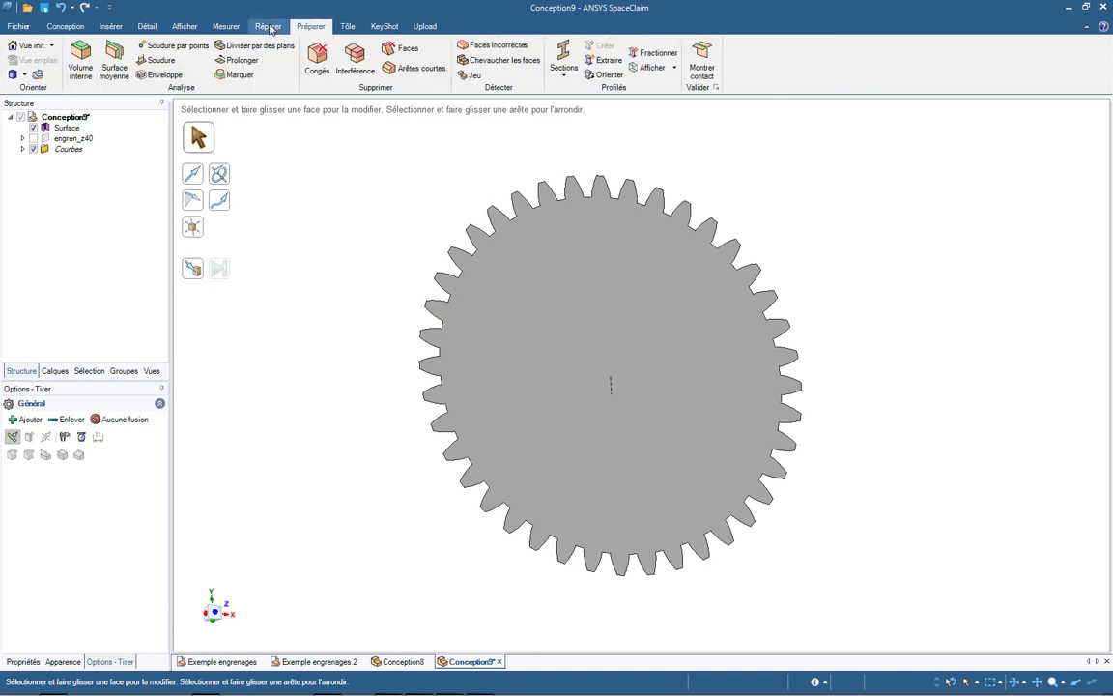
click(269, 27)
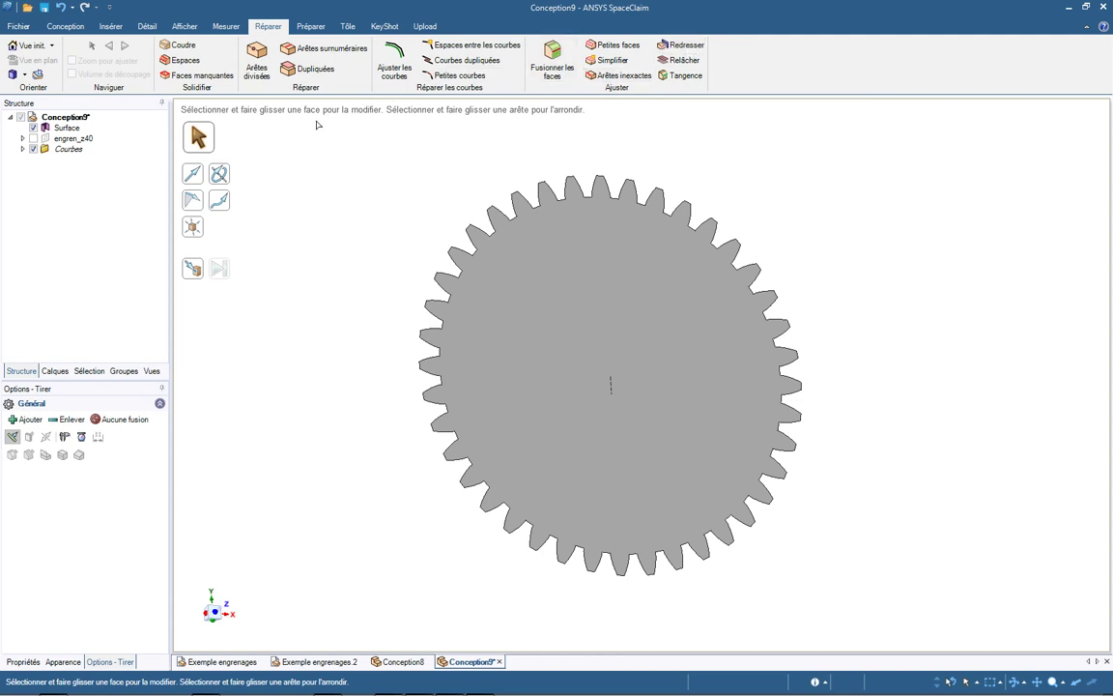
click(310, 26)
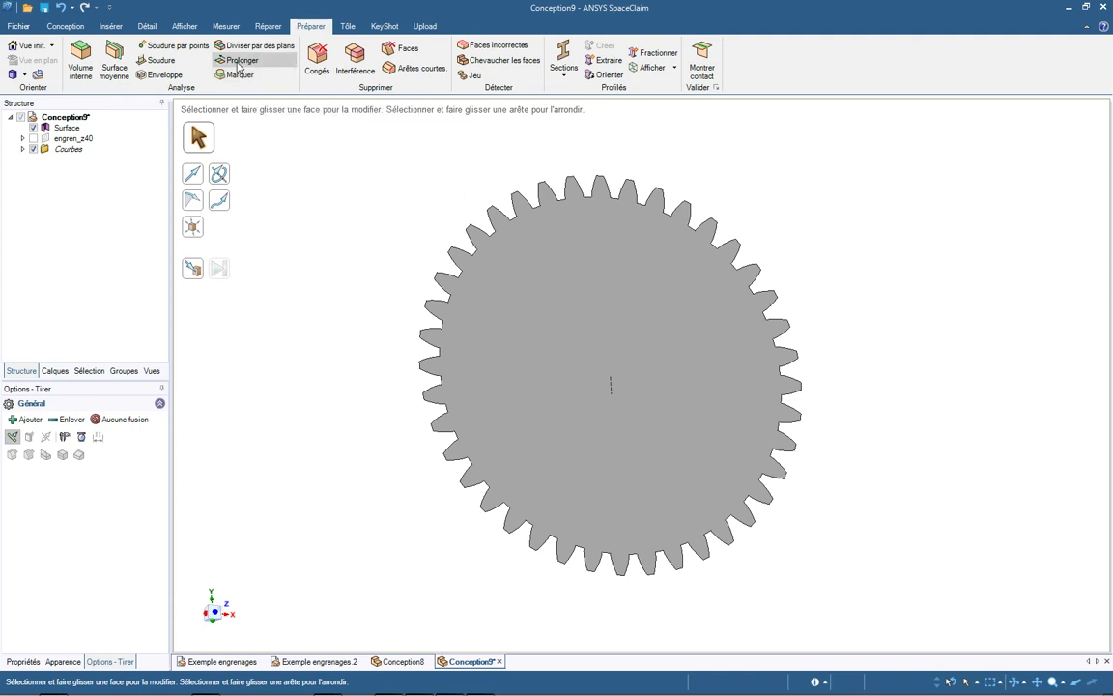
click(448, 301)
click(447, 306)
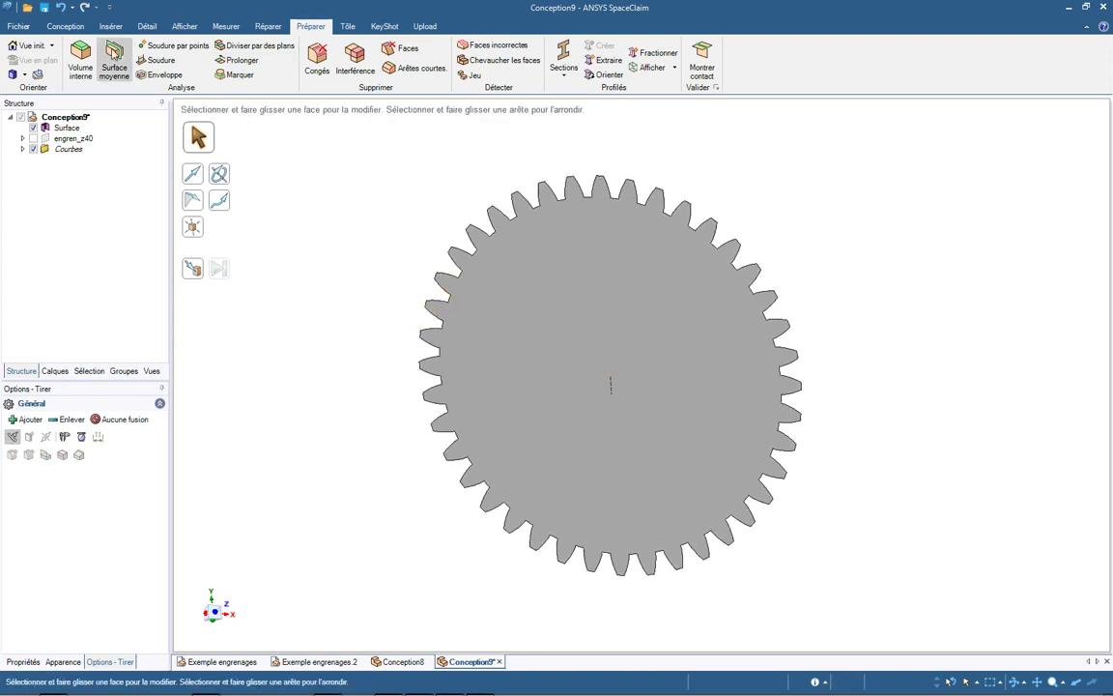
Pull the gear surface's face to give it thickness as a solid body.
click(66, 27)
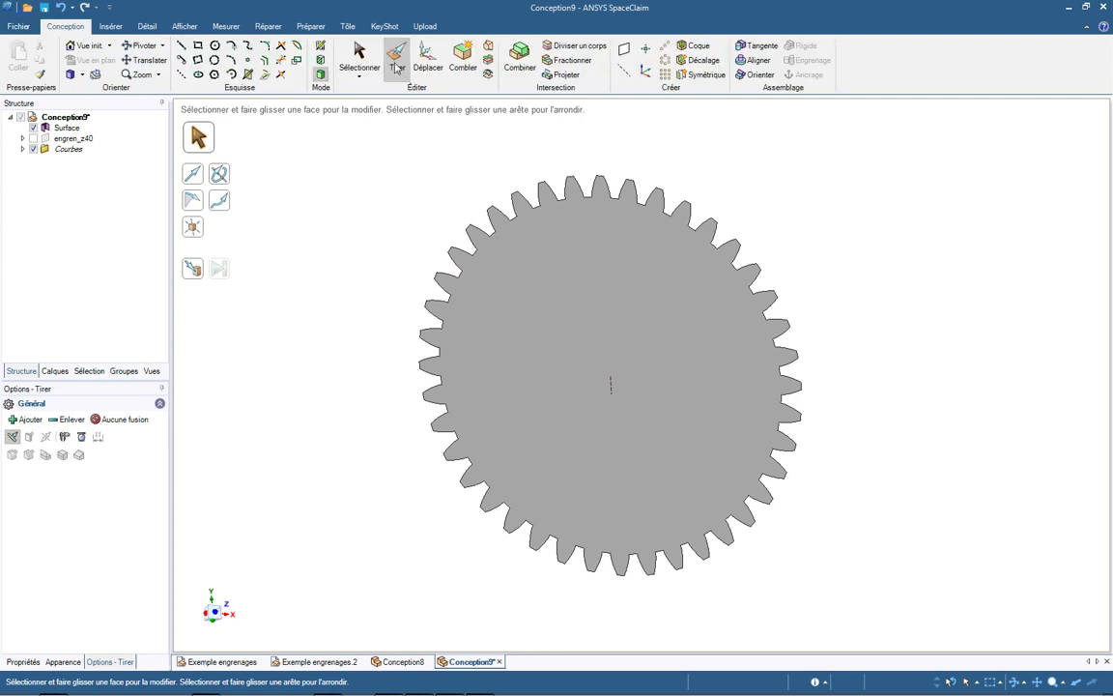
click(527, 352)
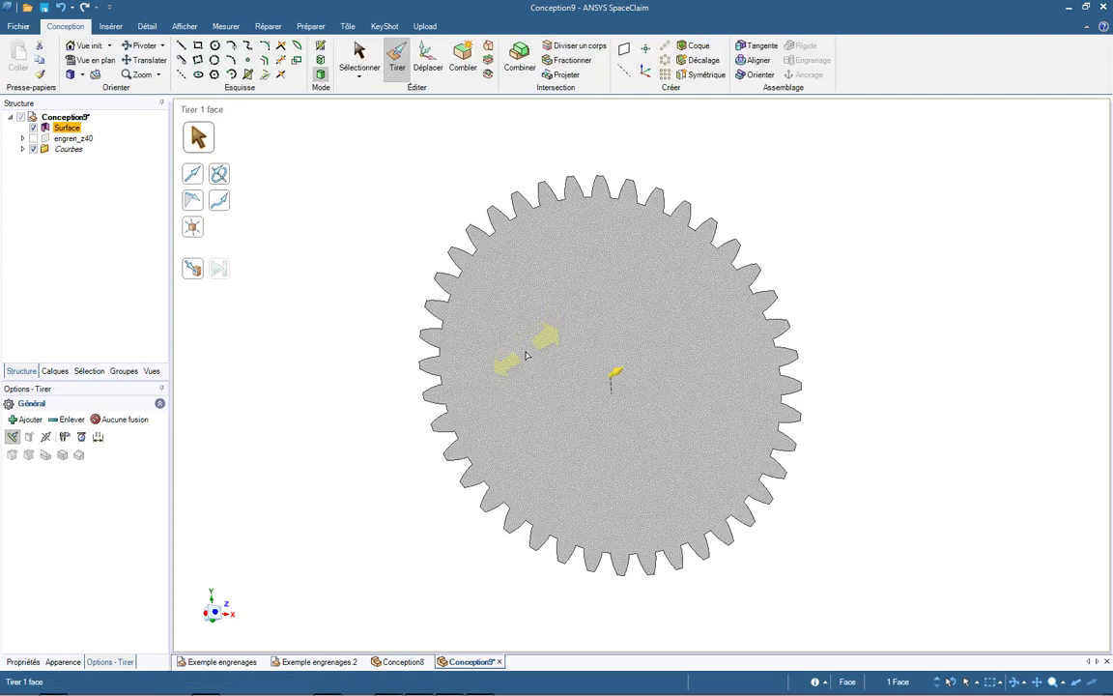
drag(527, 355, 591, 345)
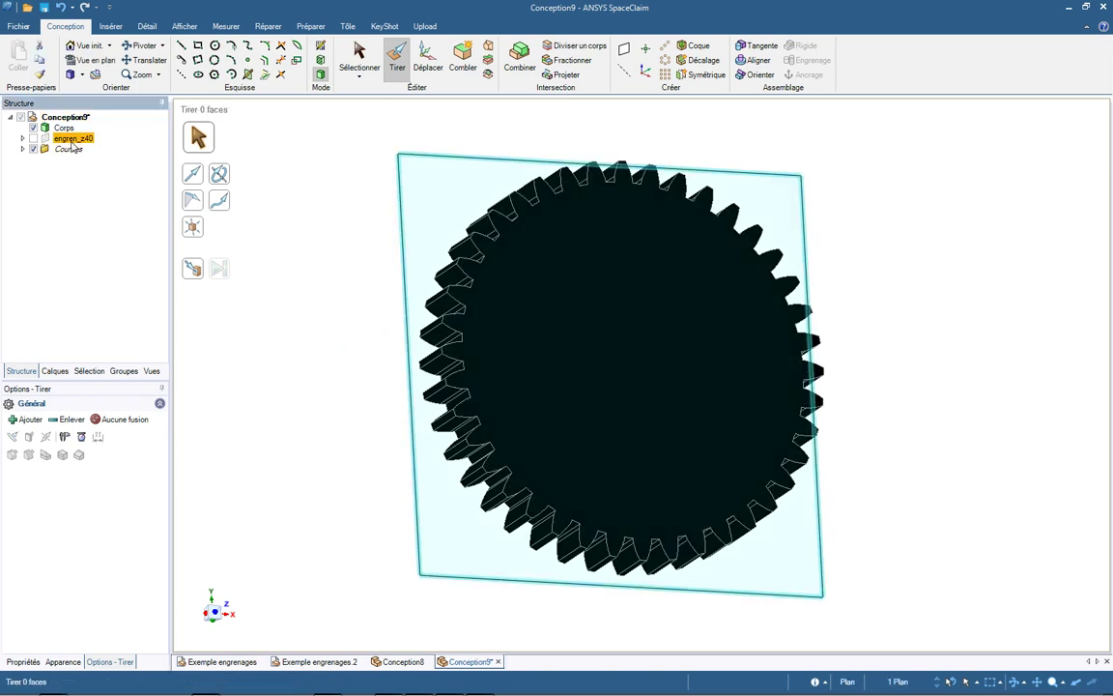
Delete the imported engren_z40 drawing plane and the leftover Courbes group, keeping only the solid gear body.
key(Delete)
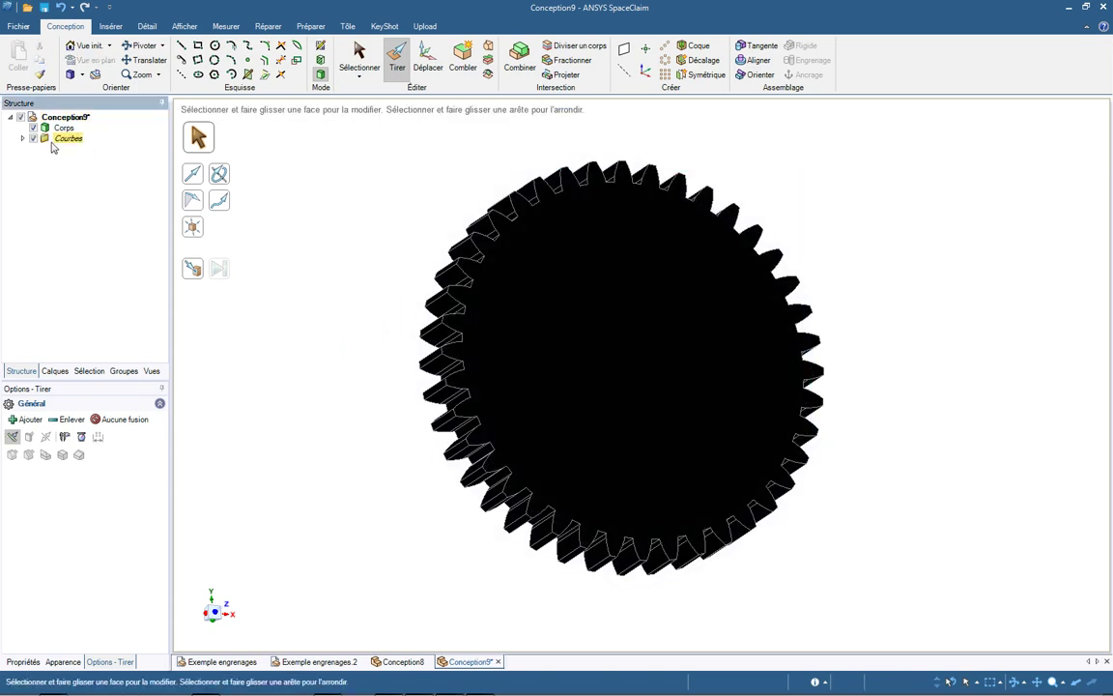
click(65, 139)
key(Delete)
Colour the whole gear body violet, leaving nothing selected.
right_click(559, 345)
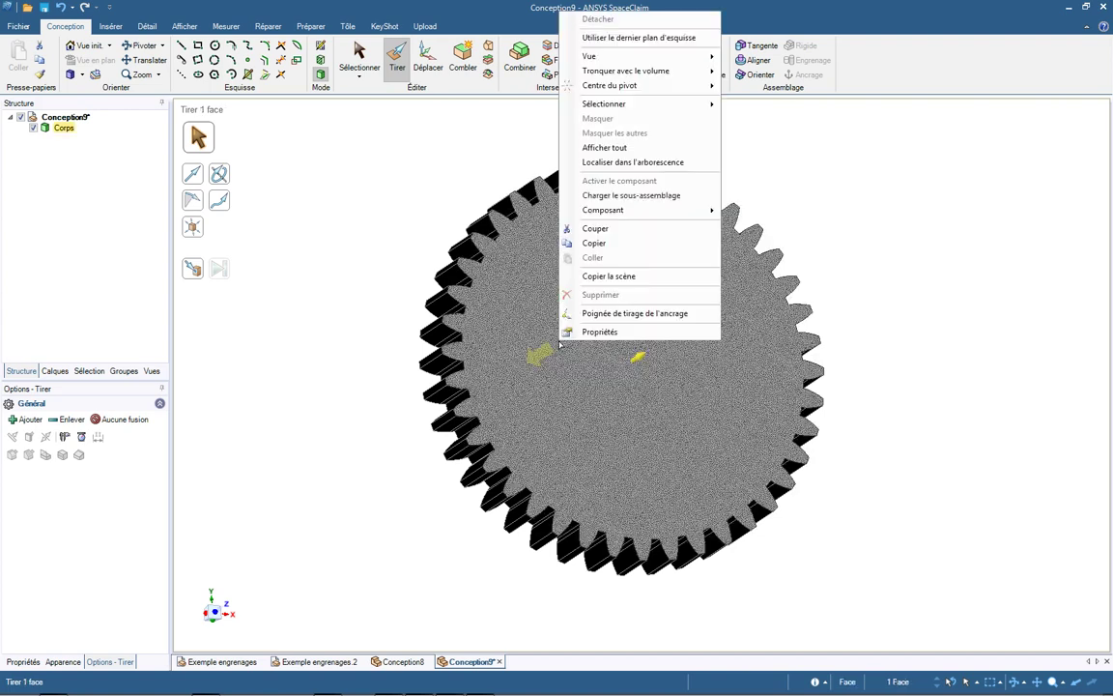
click(356, 274)
click(357, 68)
click(357, 67)
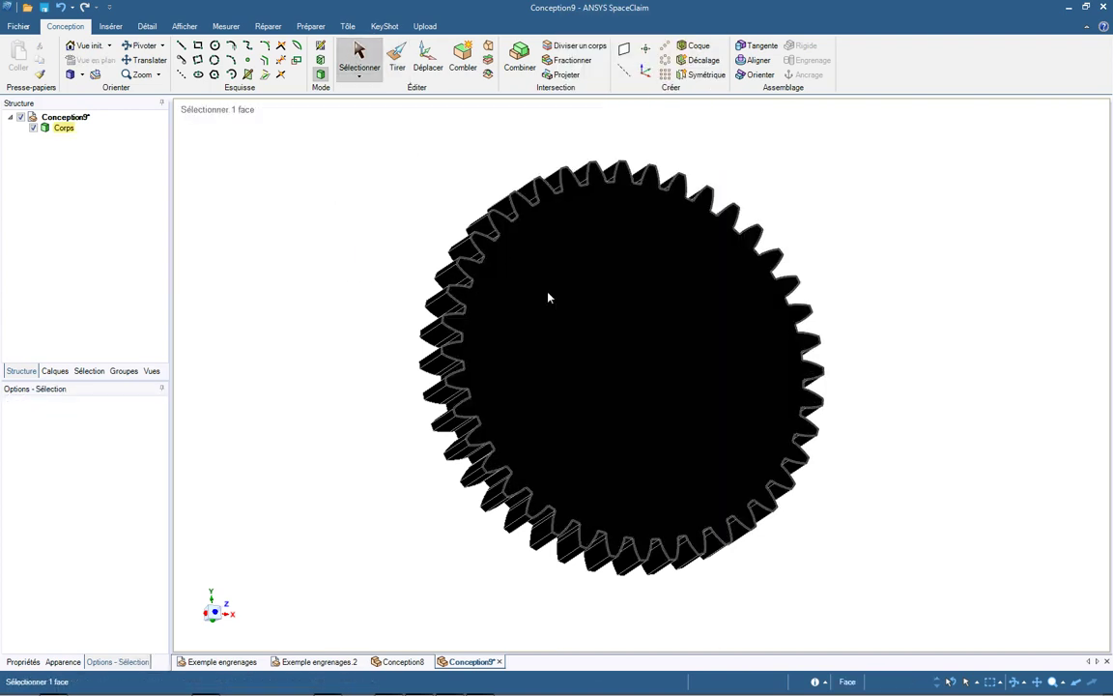
right_click(549, 294)
click(566, 275)
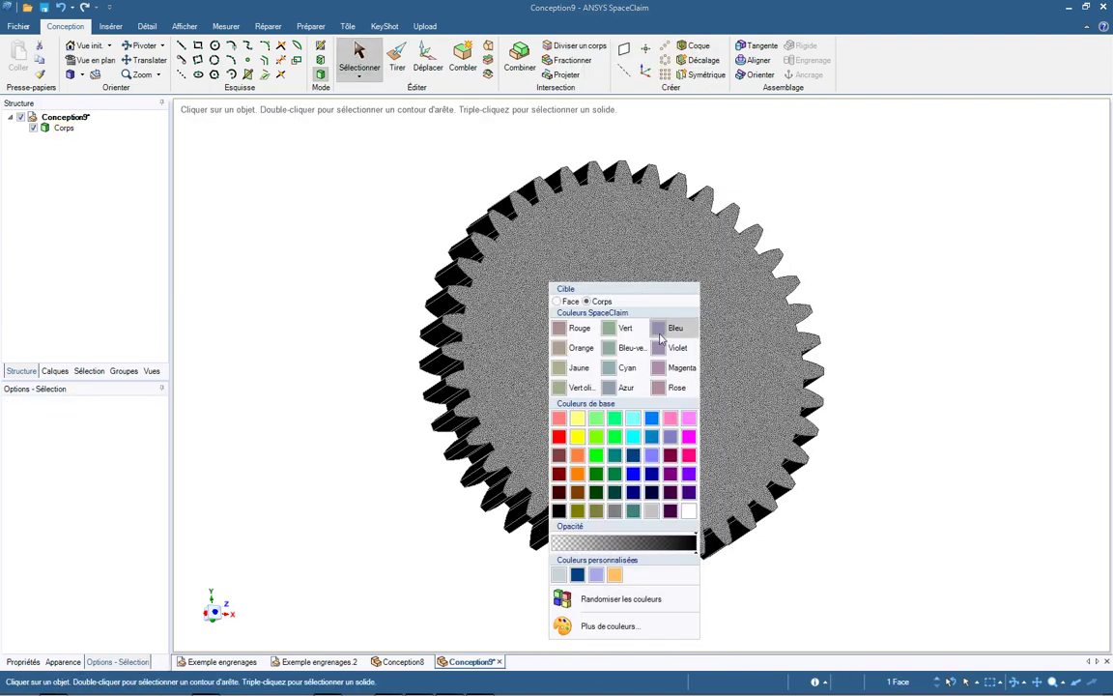
click(678, 348)
click(383, 417)
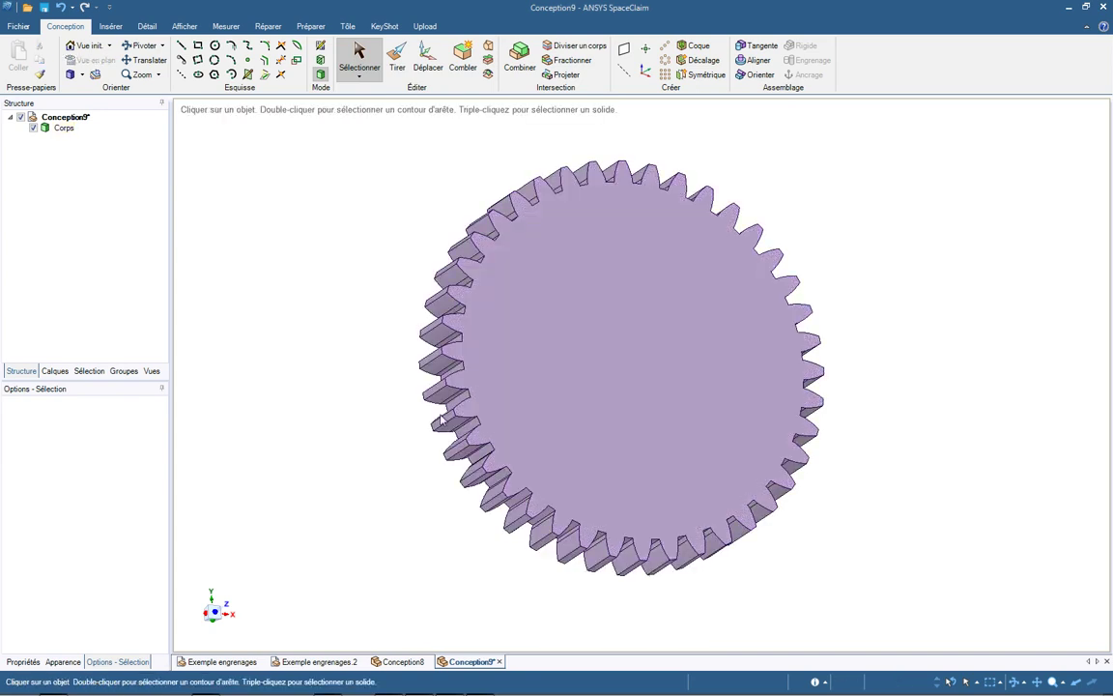
Examine the tooth flank faces of the finished 40-tooth gear for the smoothness of their curves.
scroll(458, 435, up, 5)
middle_drag(452, 451, 426, 413)
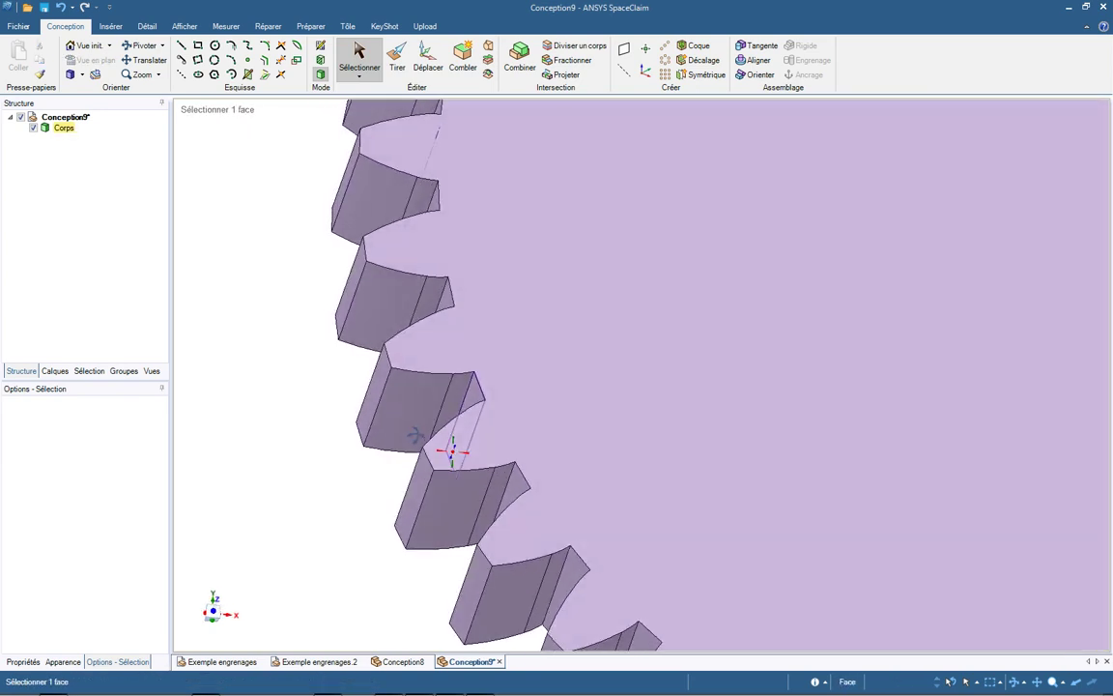
click(435, 403)
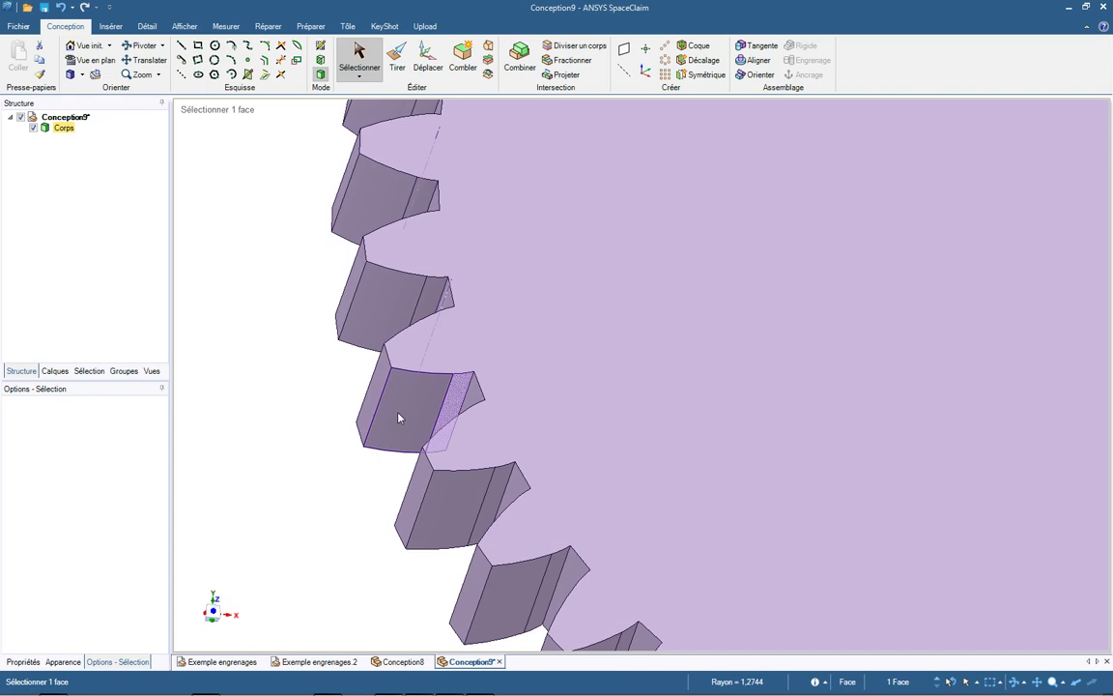
scroll(301, 421, down, 5)
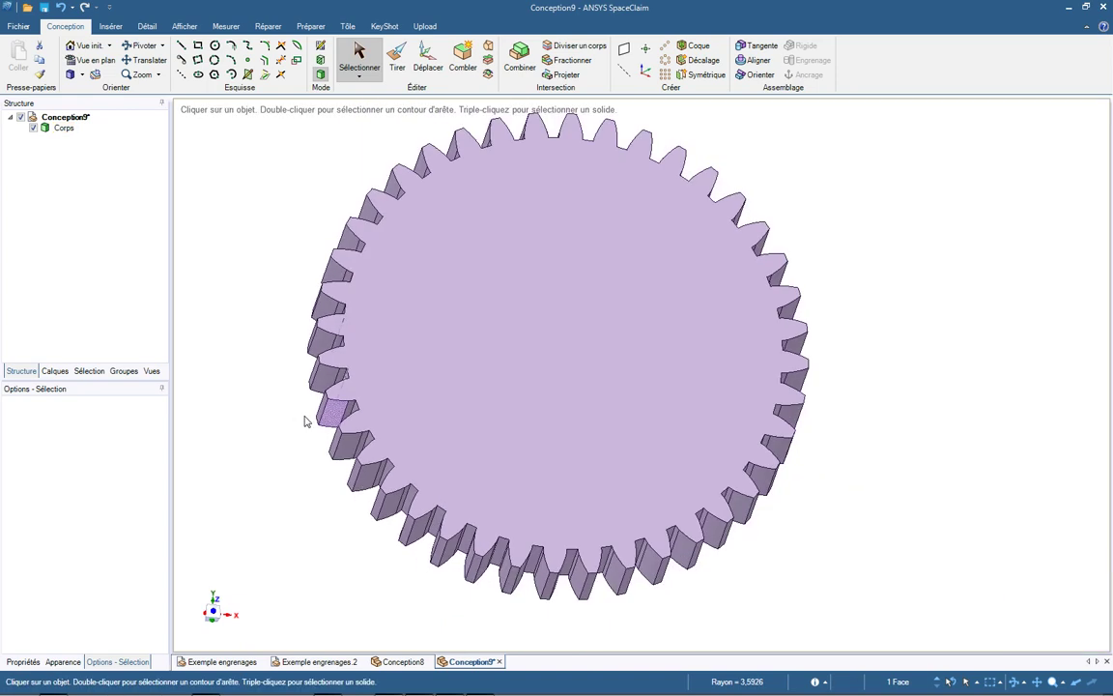
click(308, 422)
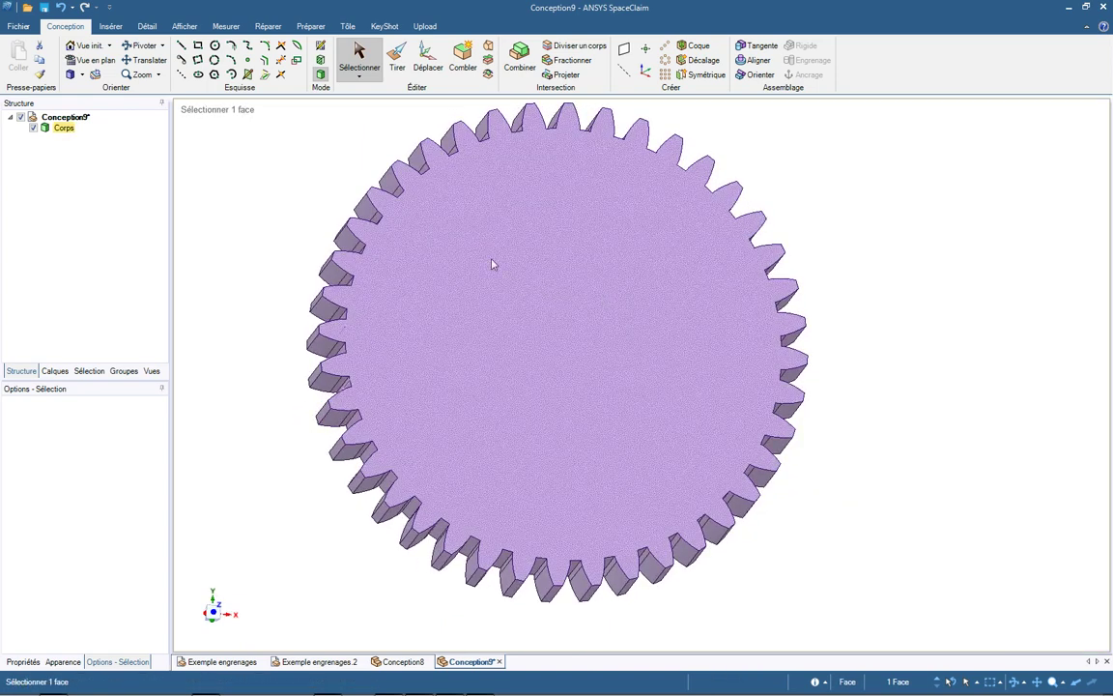
Compare the toothless gear layout in Exemple engrenages.2 with the meshing gear train in Exemple engrenages, viewed from both sides.
click(311, 663)
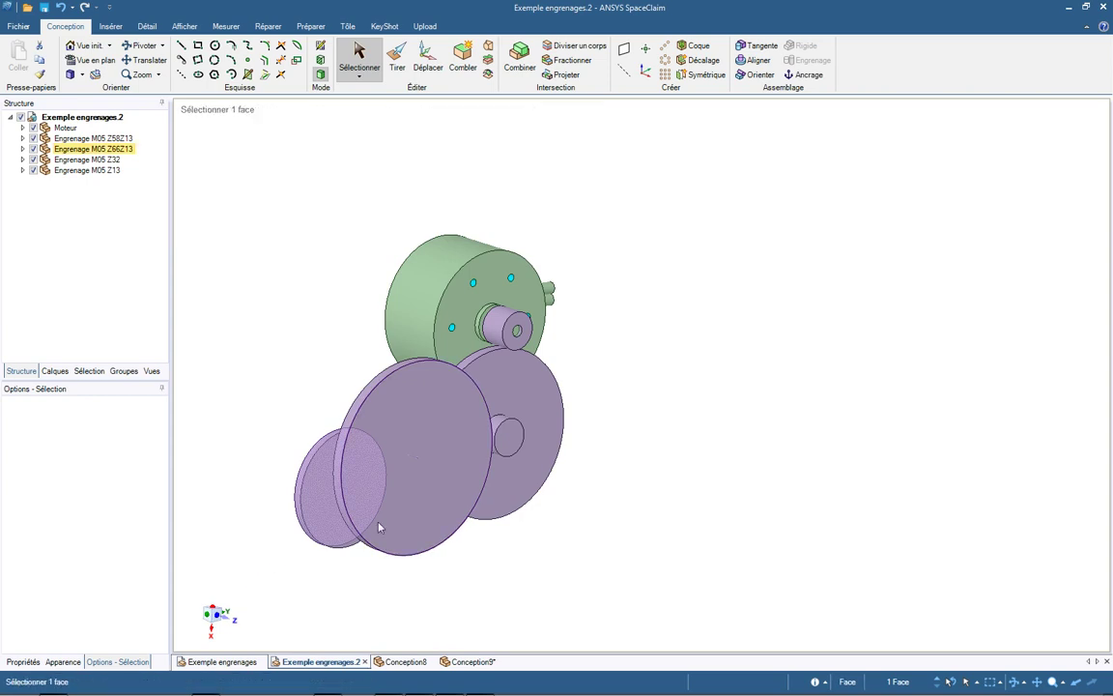
click(222, 662)
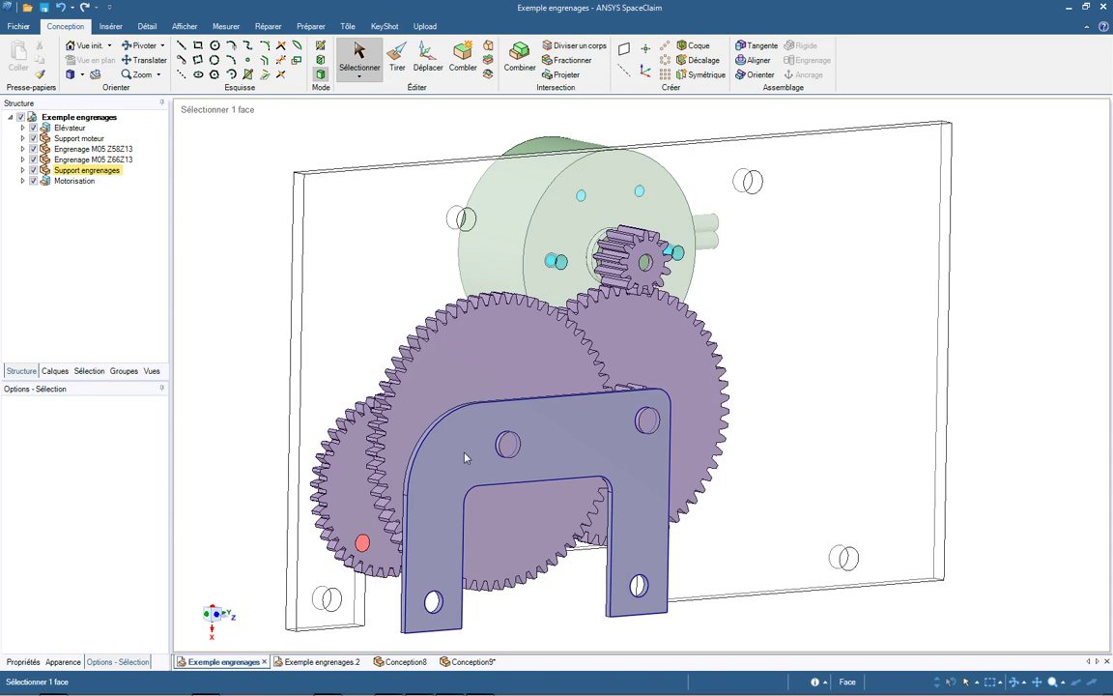
mouse_move(477, 436)
middle_down()
mouse_move(618, 427)
mouse_move(687, 442)
middle_up()
scroll(514, 468, down, 2)
scroll(338, 481, up, 1)
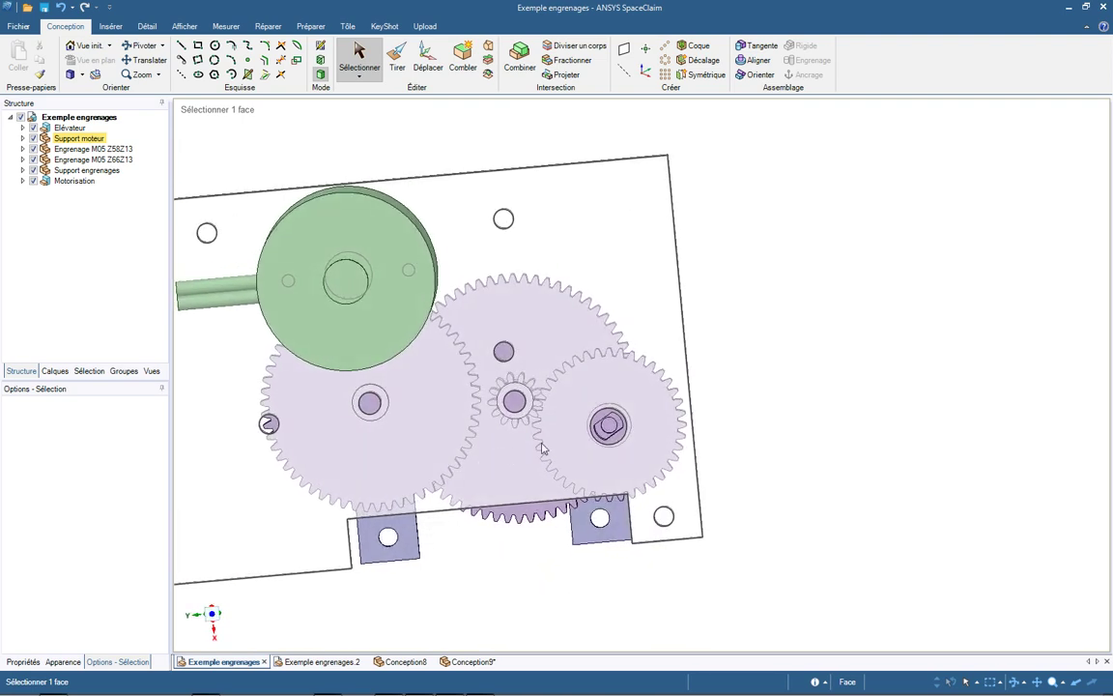
scroll(613, 426, up, 4)
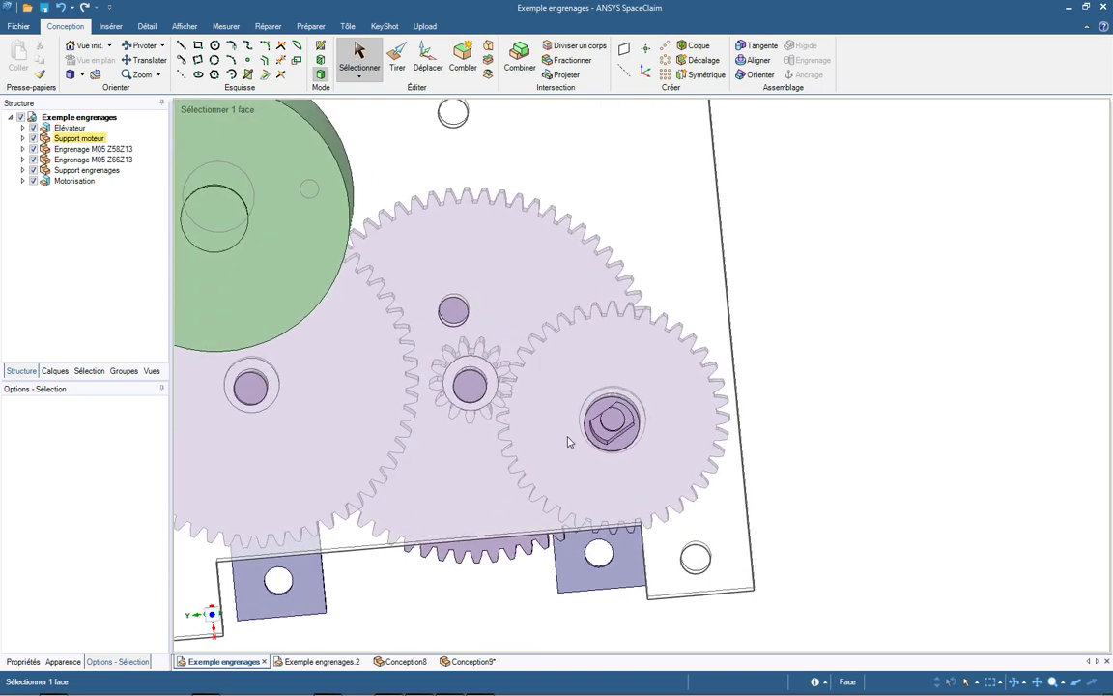
scroll(501, 410, up, 2)
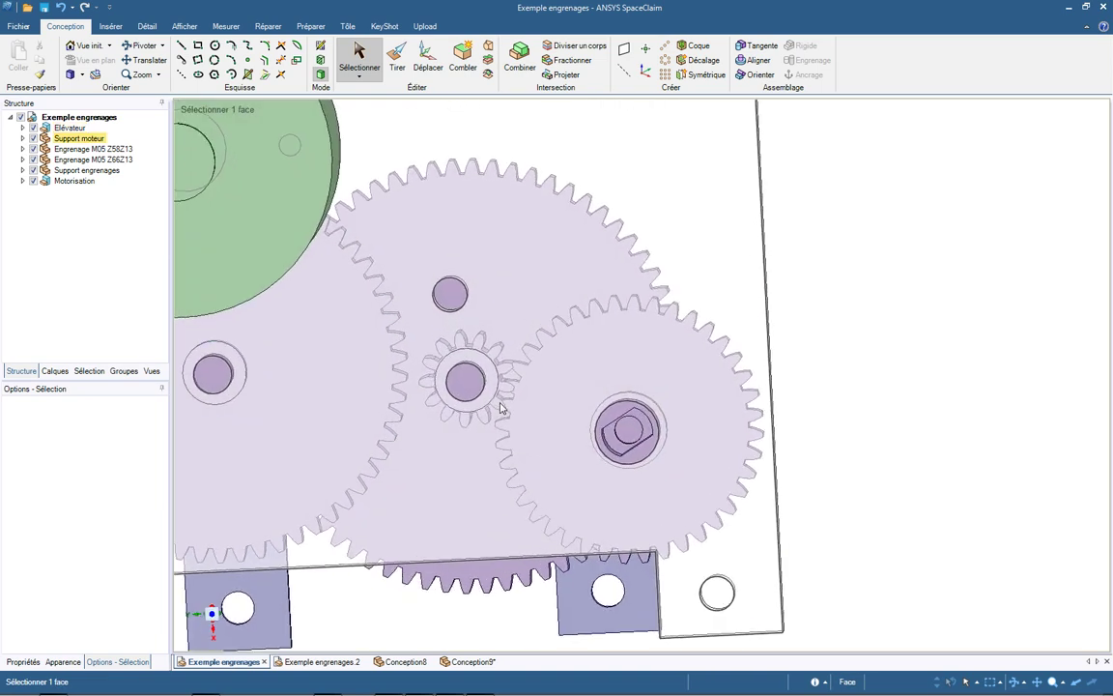
scroll(499, 407, up, 2)
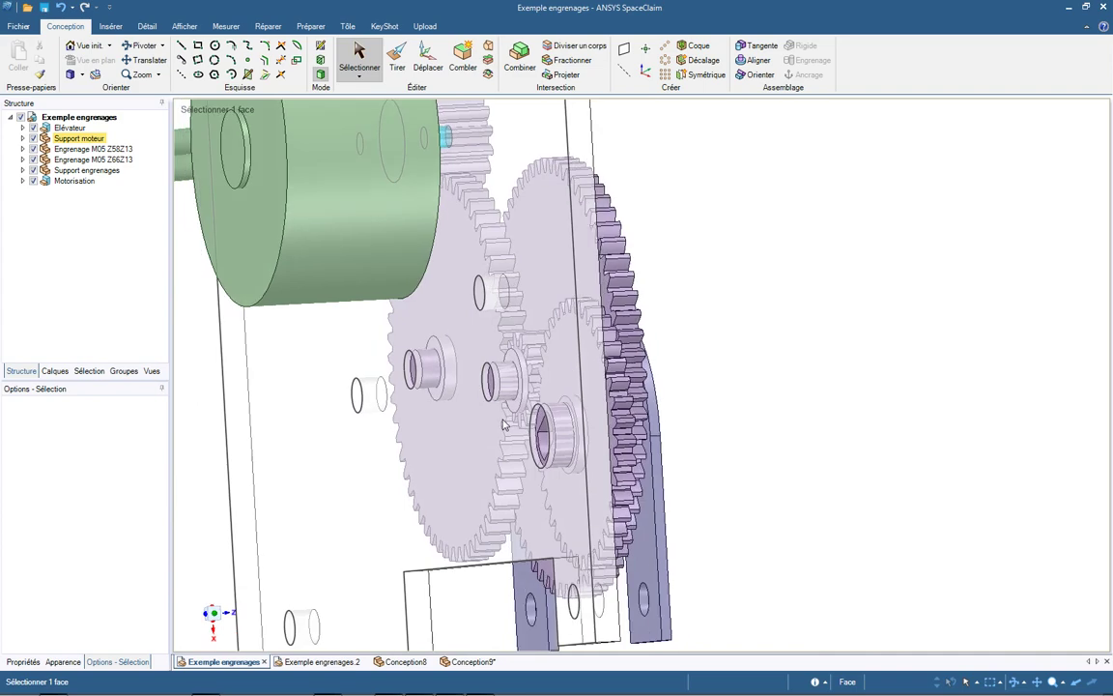
middle_drag(503, 423, 549, 442)
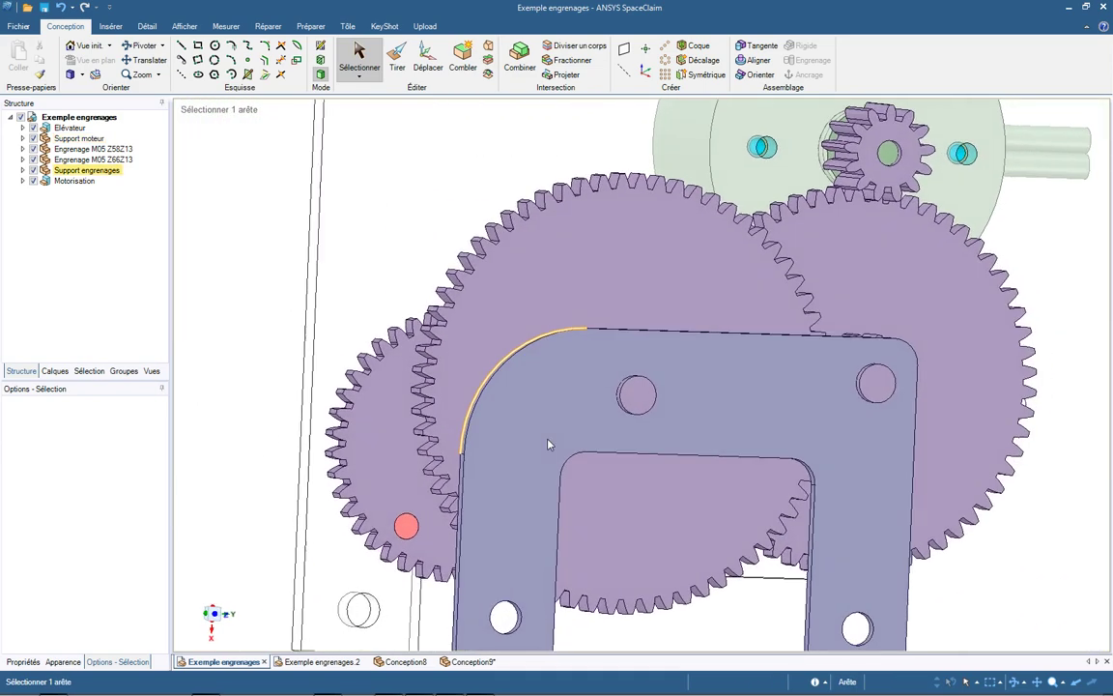
middle_drag(547, 444, 803, 323)
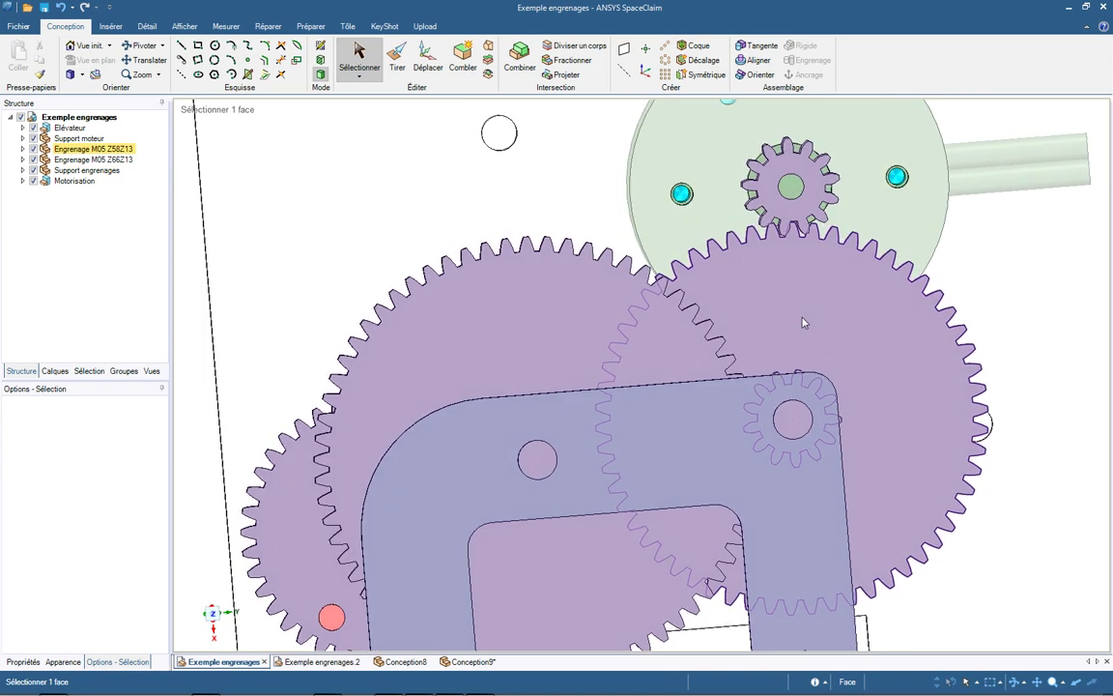
Try rotating the Engrenage M05 Z58Z13 component about its axis with Move, and undo the rotation.
scroll(803, 322, up, 3)
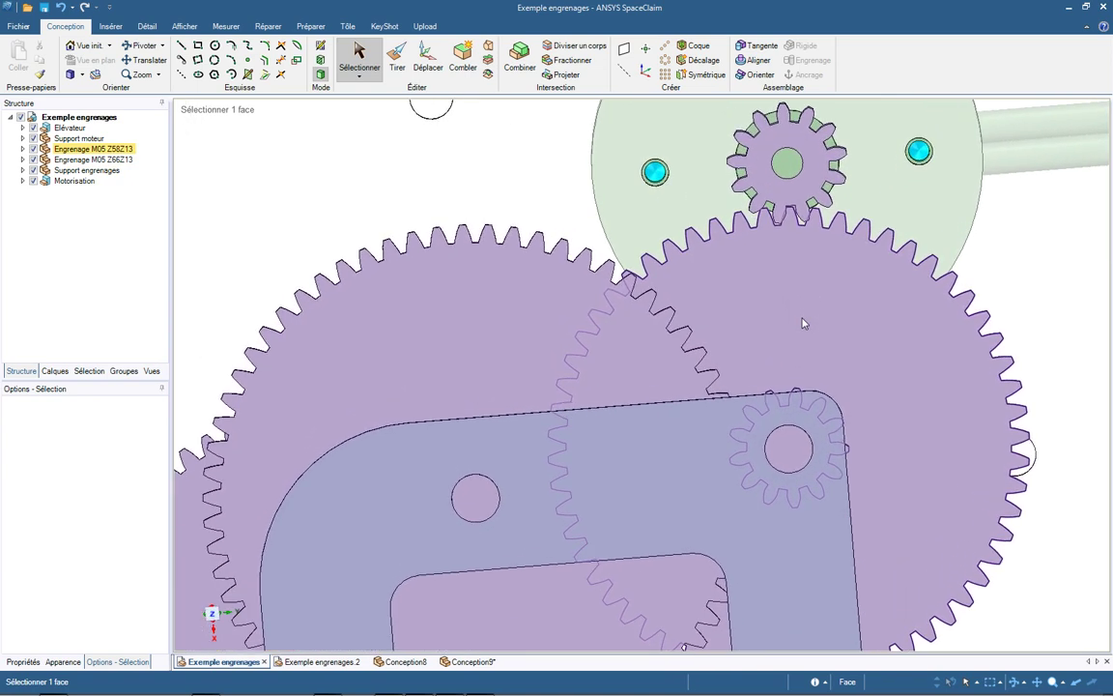
click(790, 322)
key(p)
key(m)
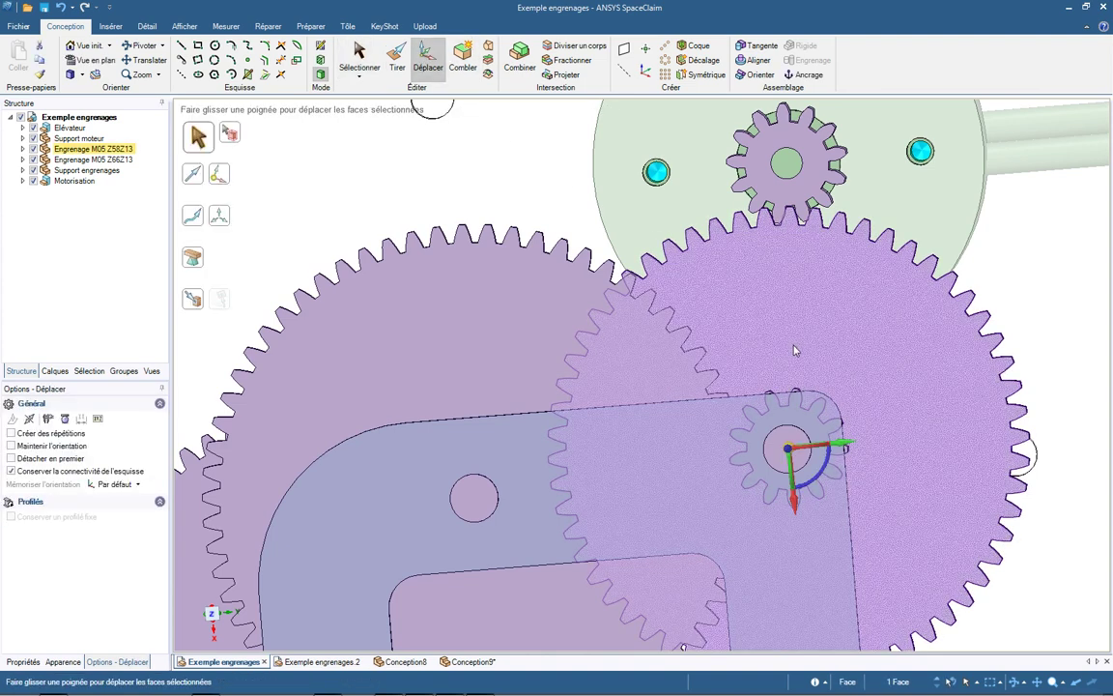
click(715, 309)
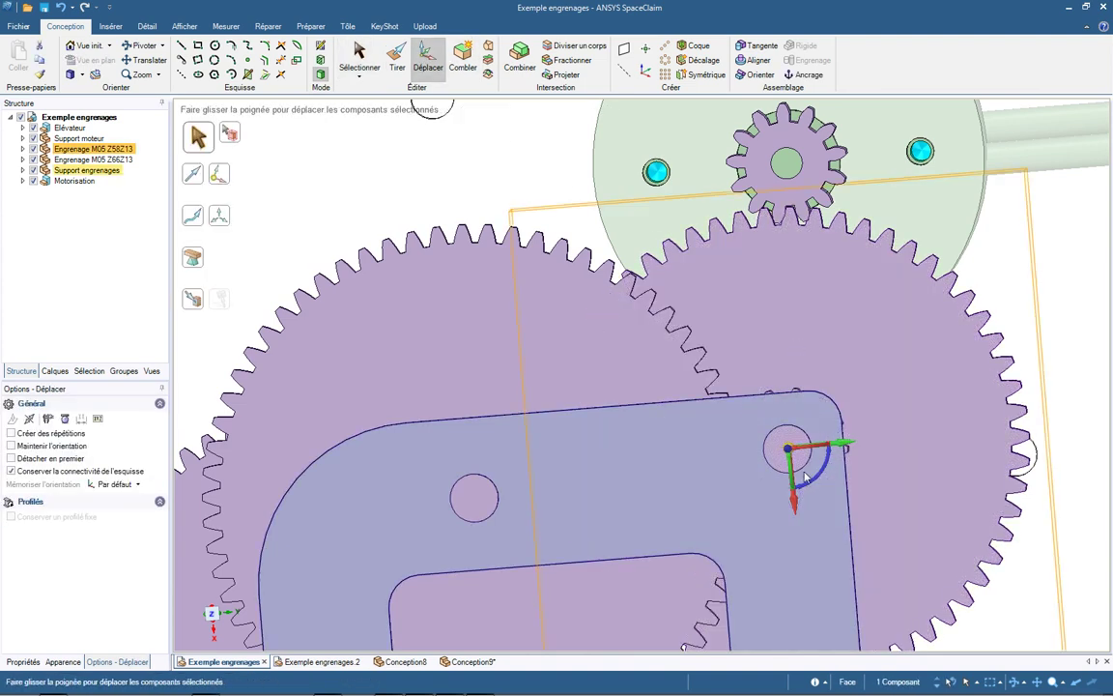
drag(825, 470, 940, 526)
key(ctrl+z)
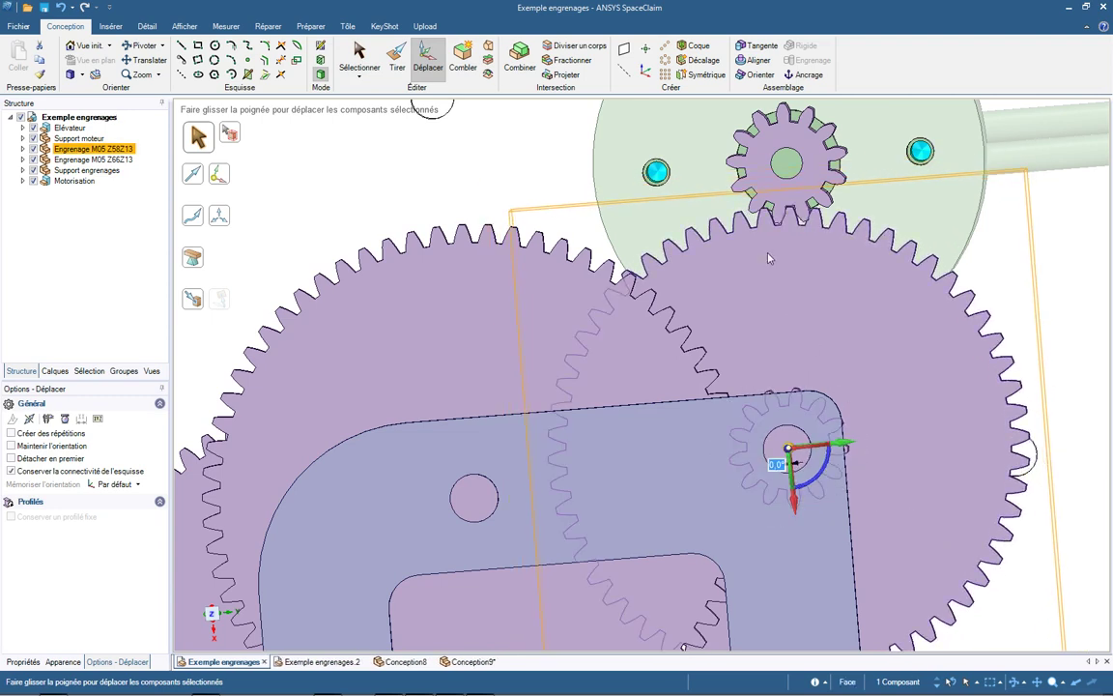
Examine the tooth engagement between the motor pinion and the Z58Z13 gear, and clear the selection with the full assembly in view.
scroll(792, 187, up, 5)
scroll(816, 179, up, 5)
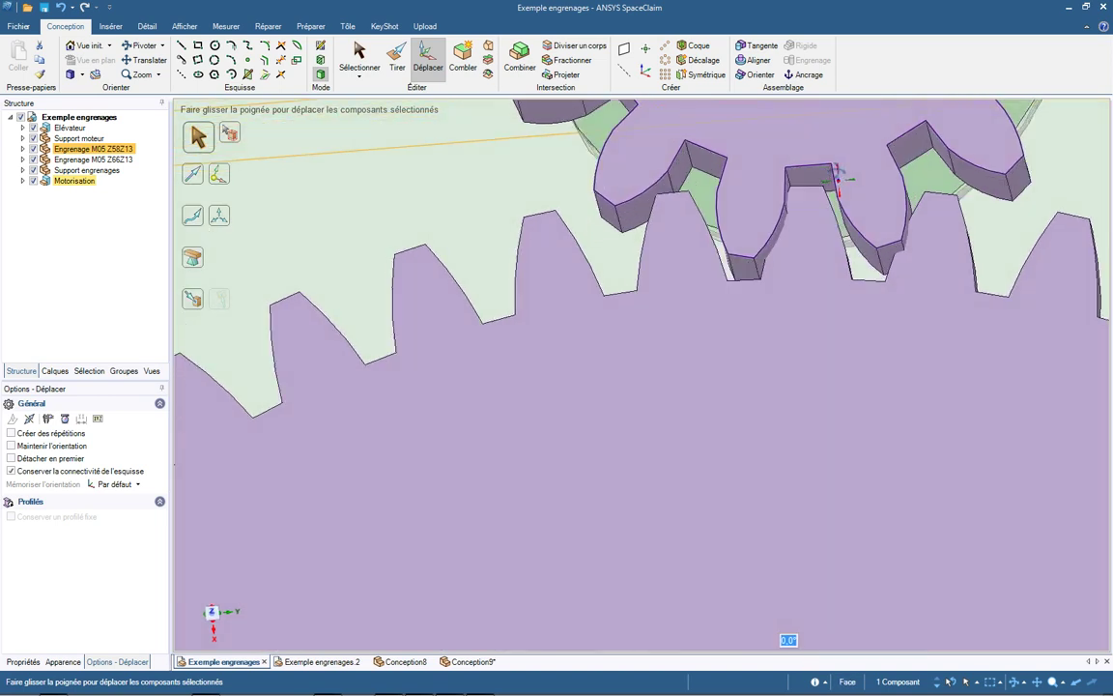
scroll(713, 238, down, 10)
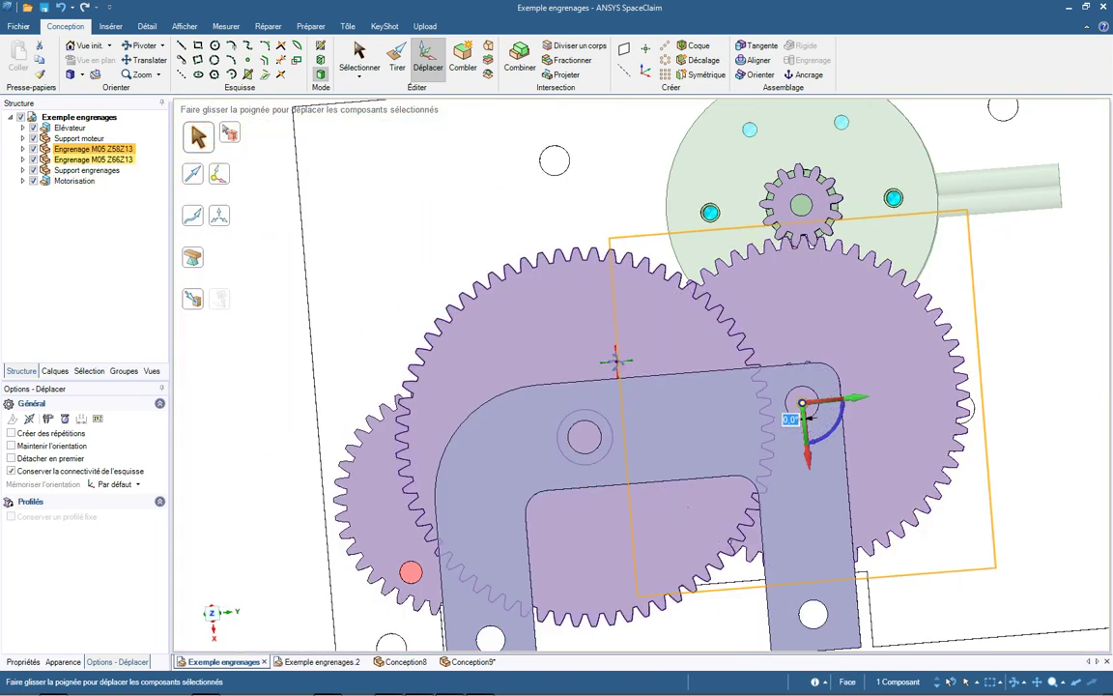
middle_drag(677, 496, 740, 384)
scroll(740, 385, down, 8)
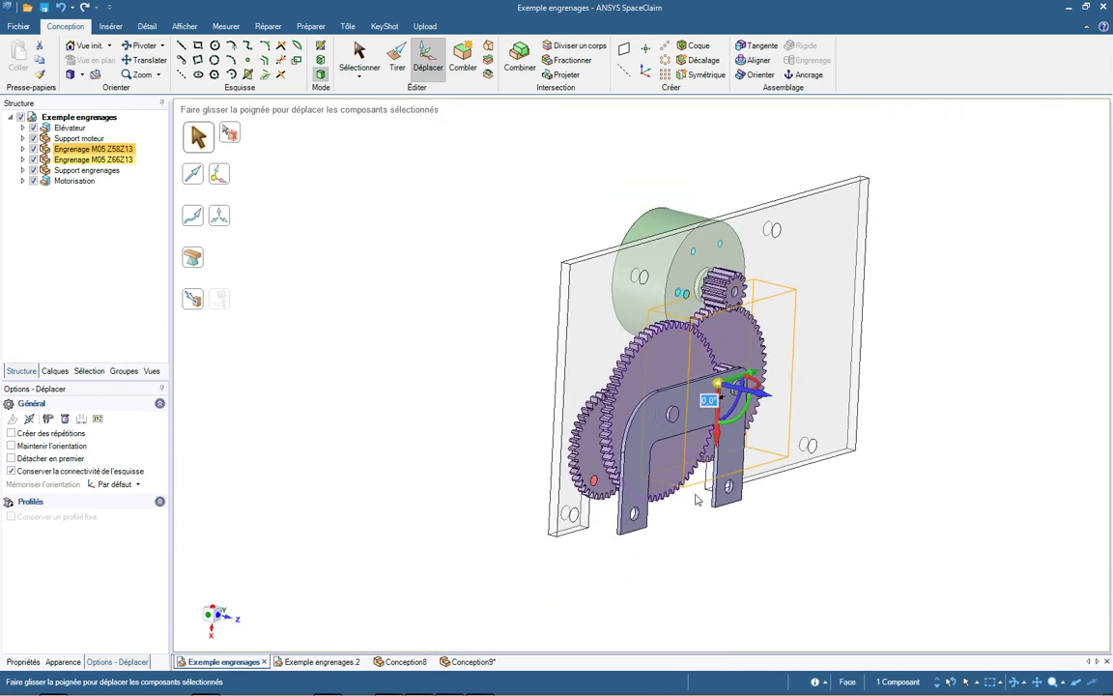
click(706, 544)
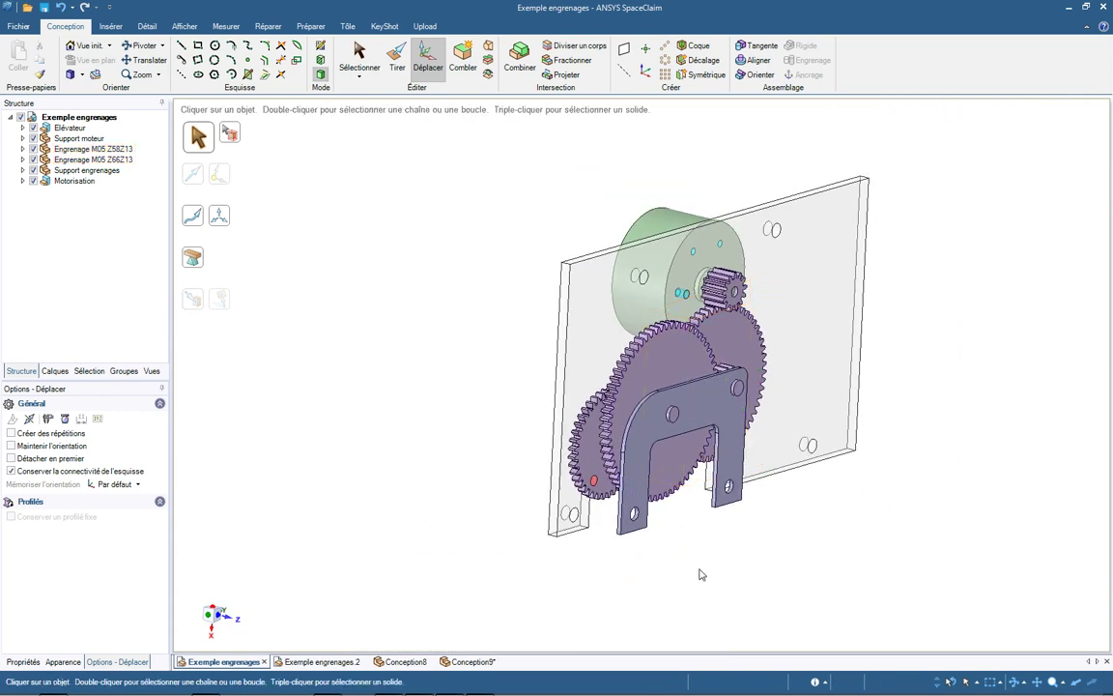